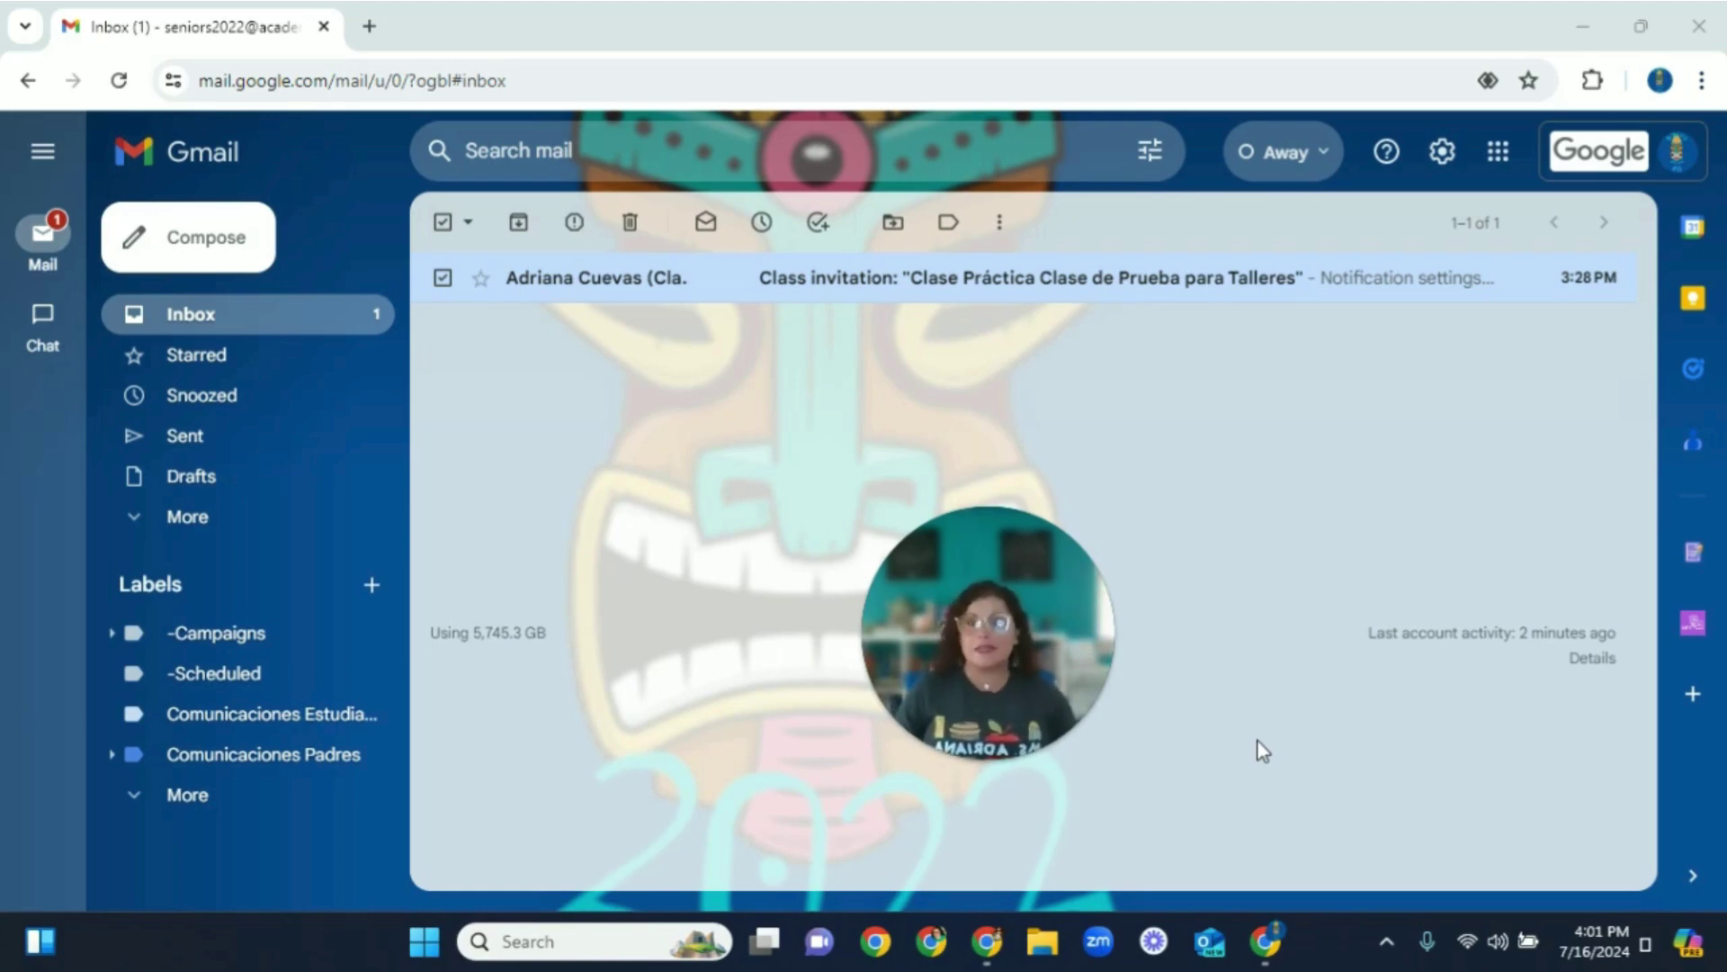
- Open the class invitation e-mail for "Clase Práctica Clase de Prueba para Talleres" and accept it to join the class
mouse_move(1079, 688)
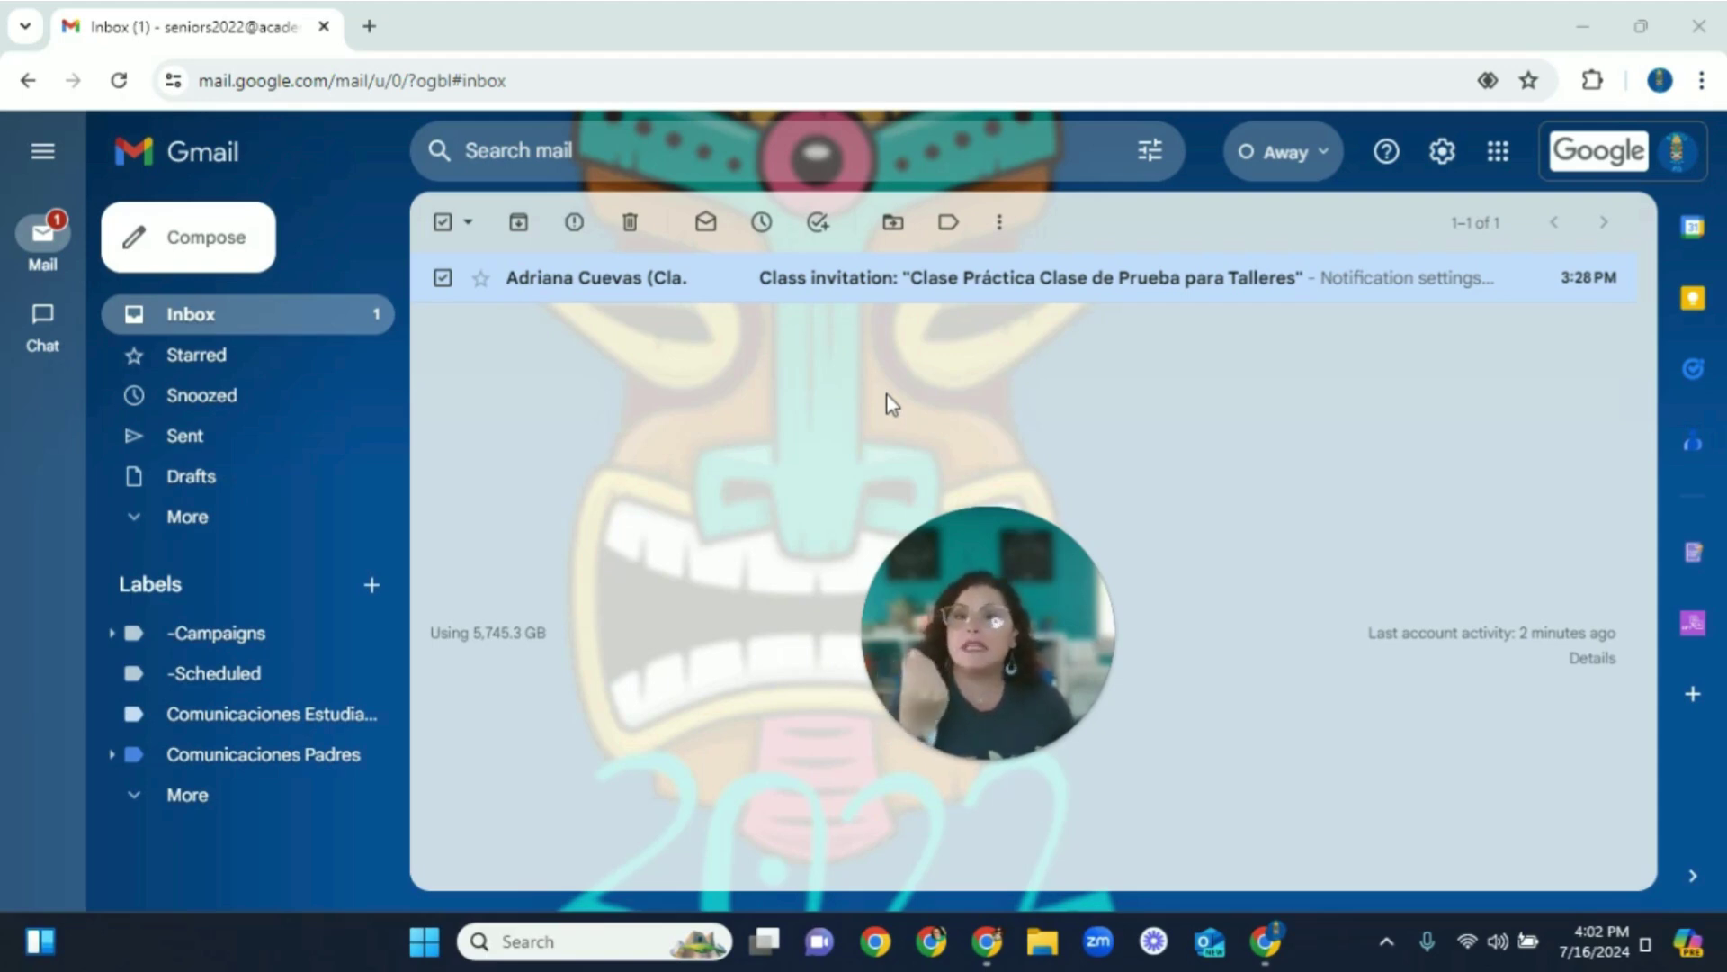
left_click(840, 290)
left_click_drag(814, 664, 234, 409)
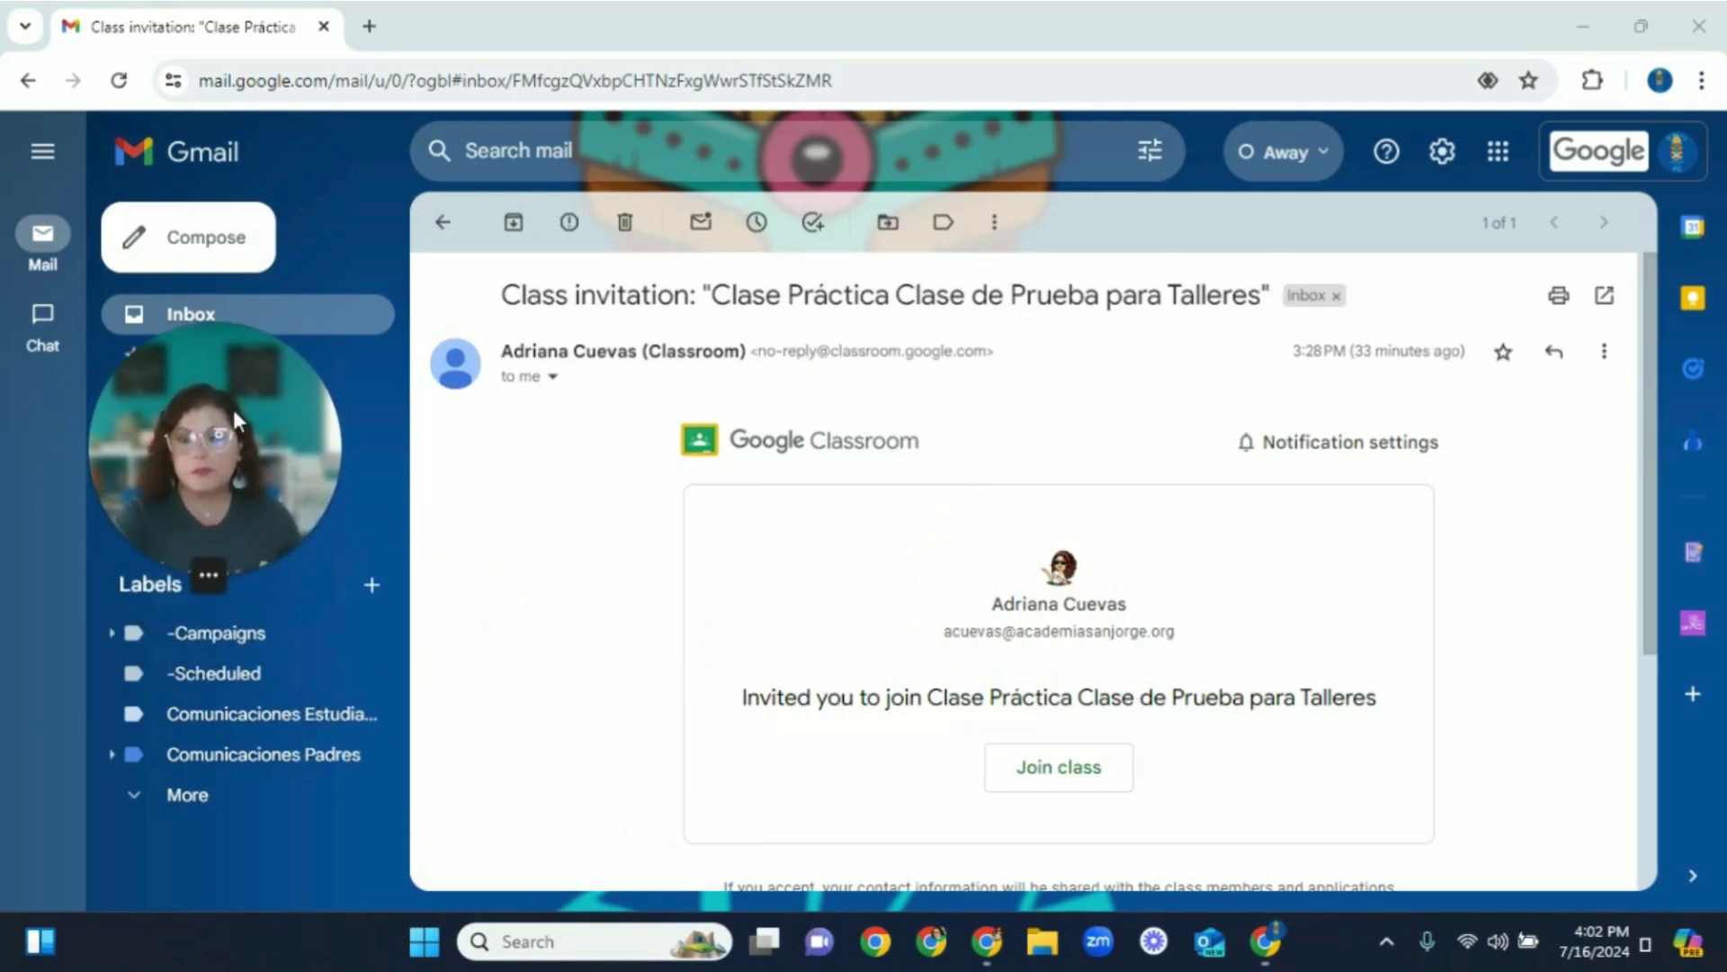
left_click(1043, 772)
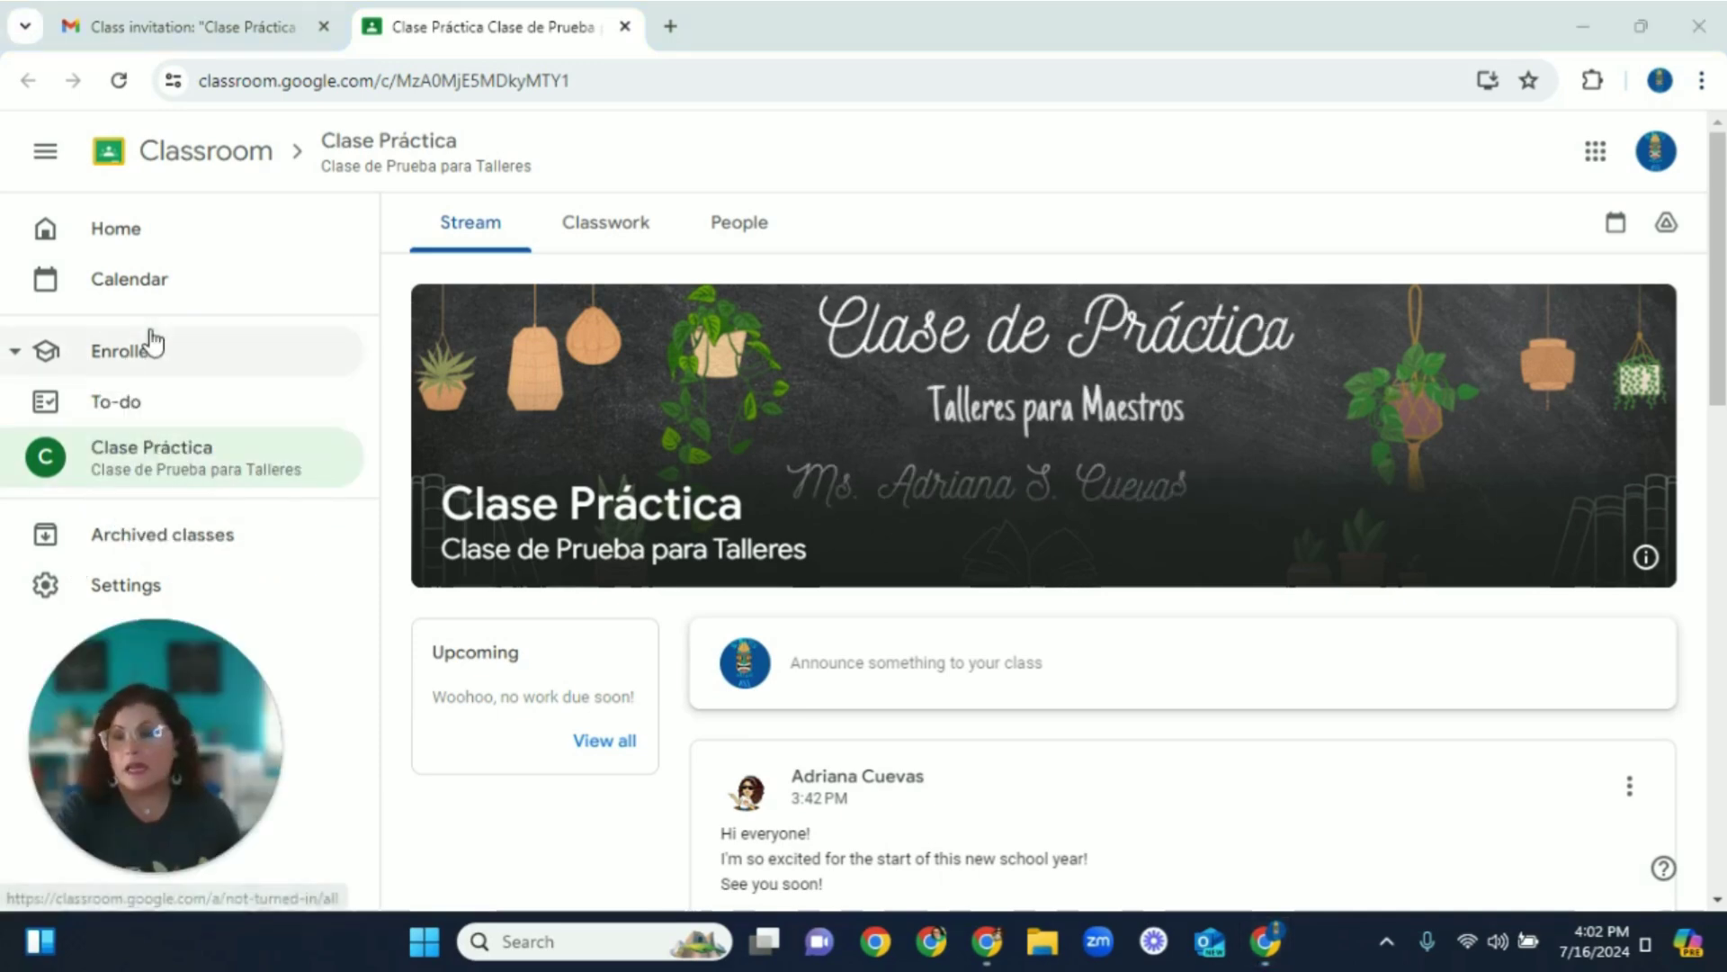
- Go to the Classroom home page and dismiss the introduction to the new navigation menu
left_click(73, 235)
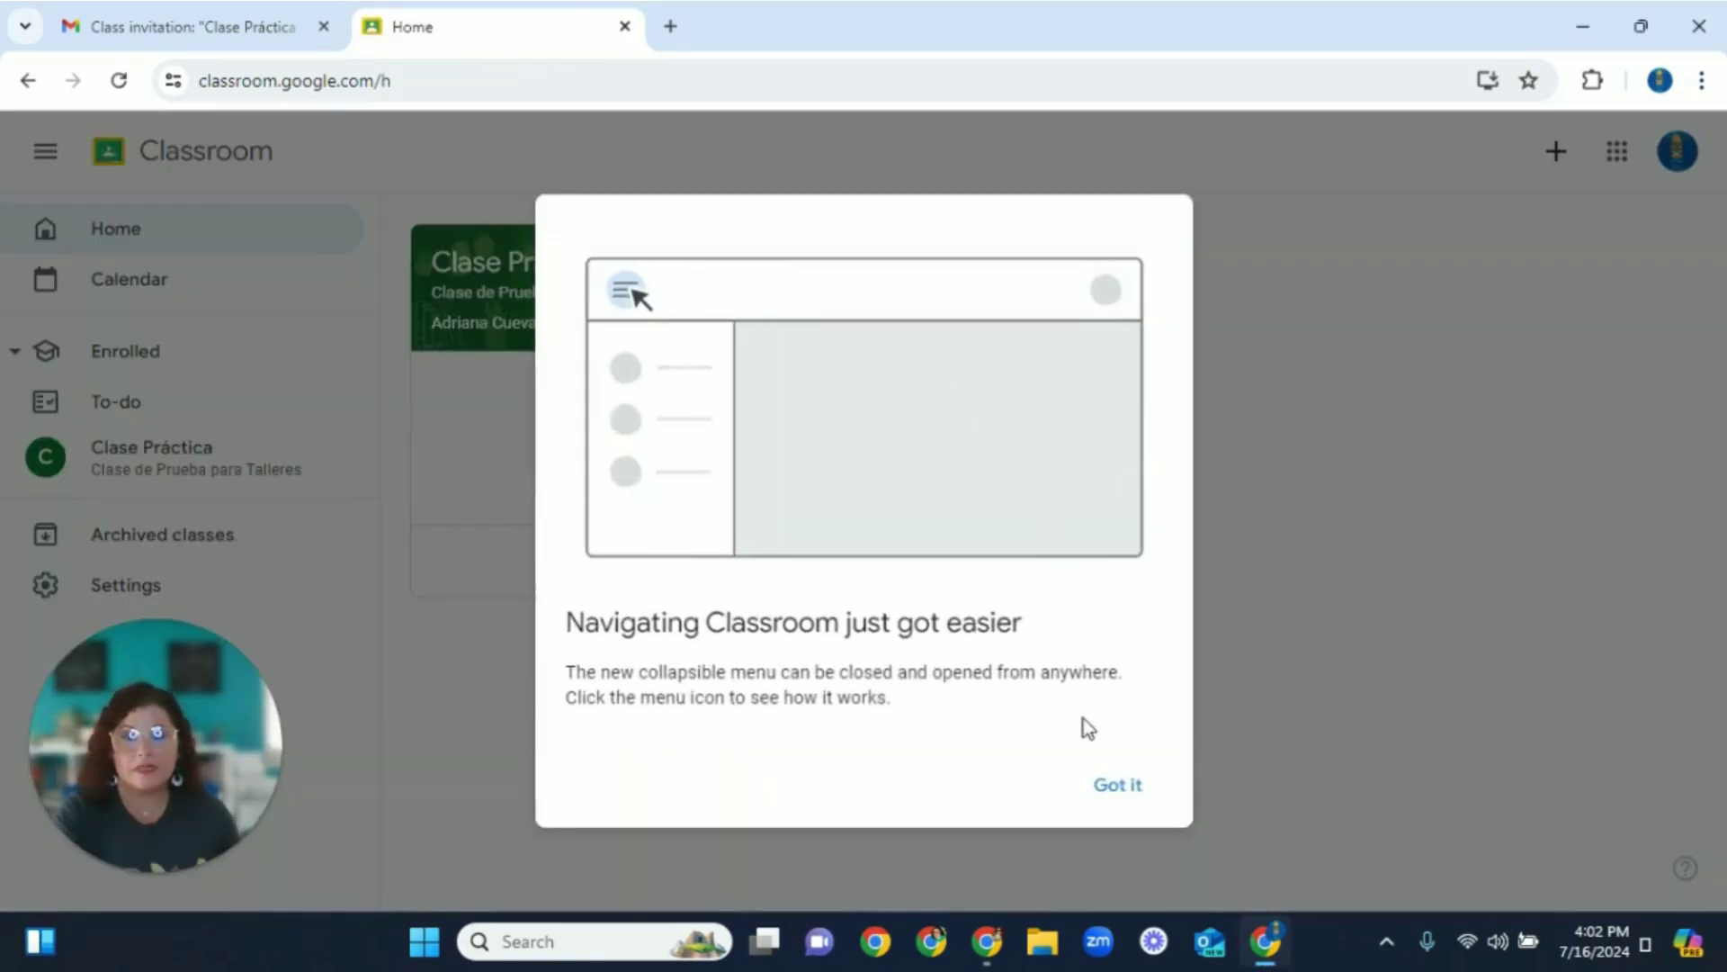
left_click(1119, 788)
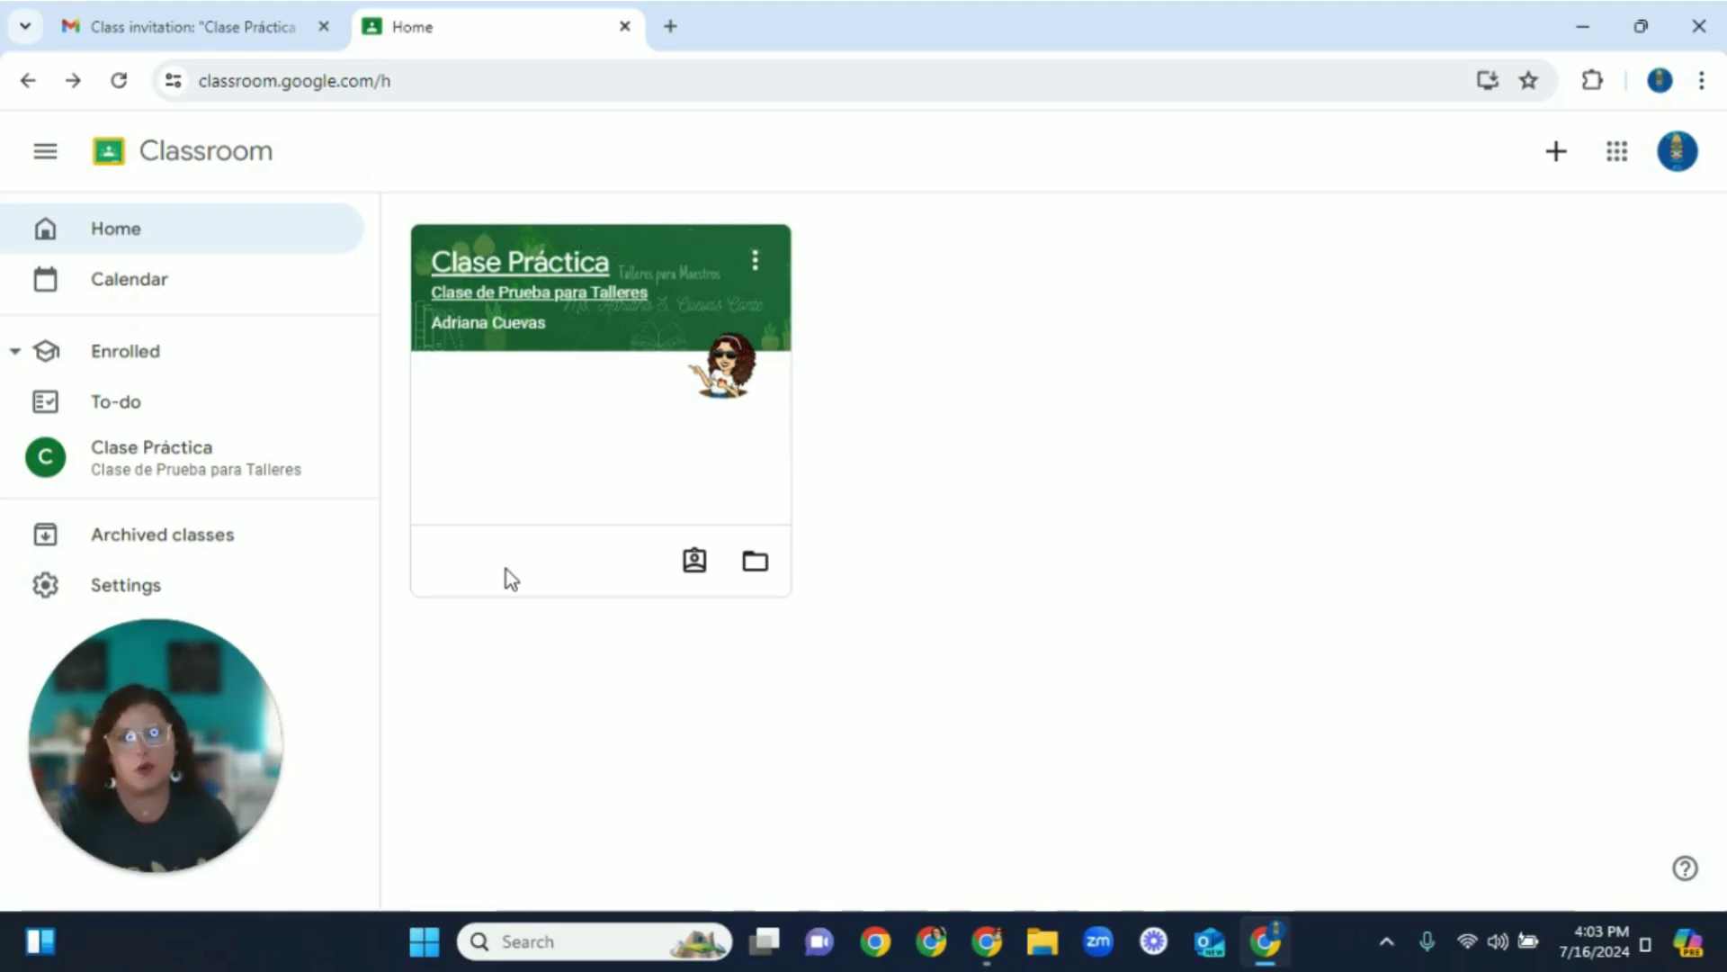
- Open the Clase Práctica class from its card and view its classwork and its list of teachers and classmates
left_click(505, 283)
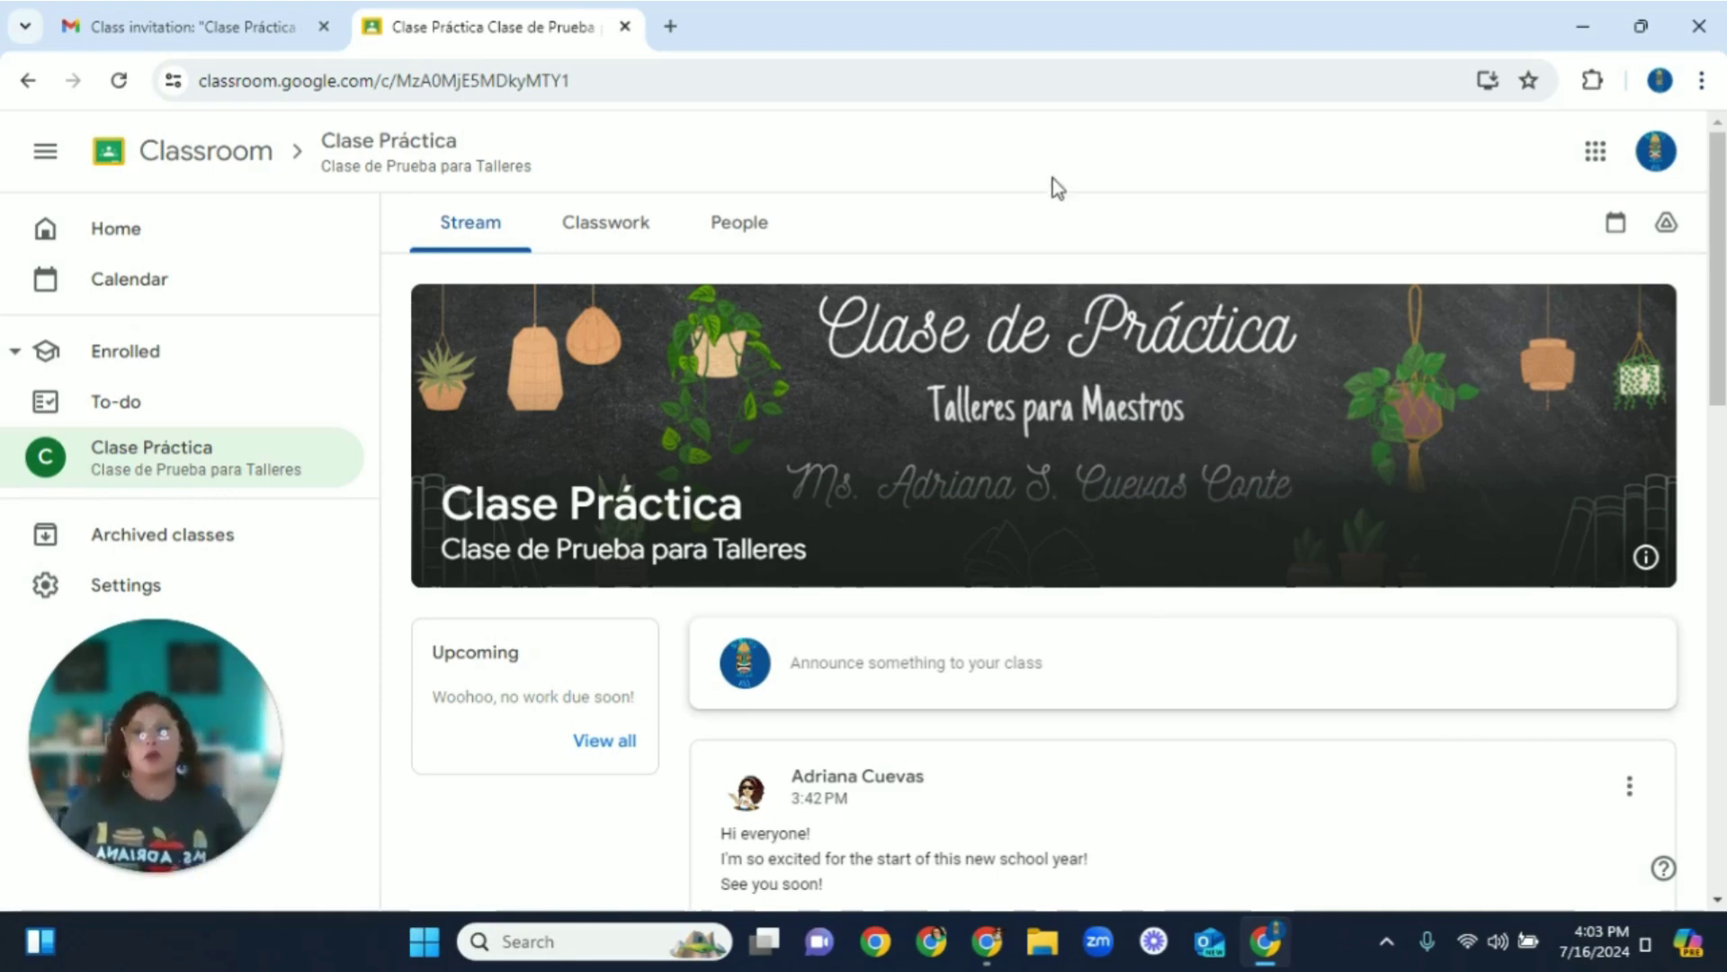
left_click(580, 233)
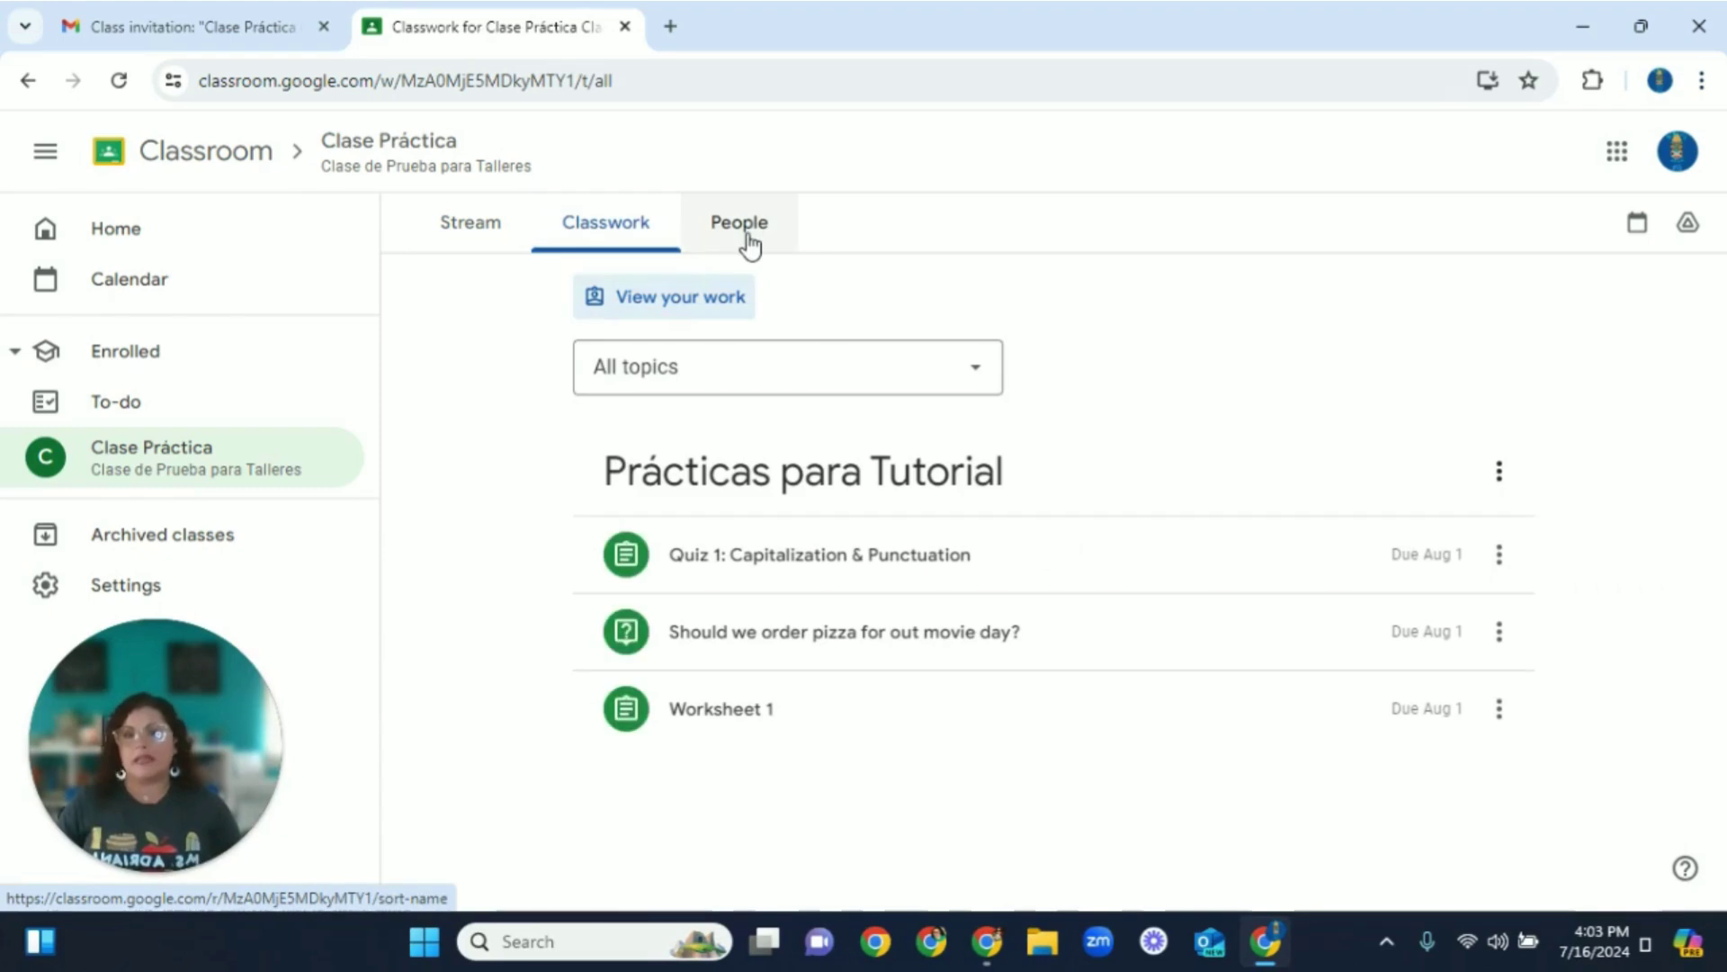
left_click(749, 241)
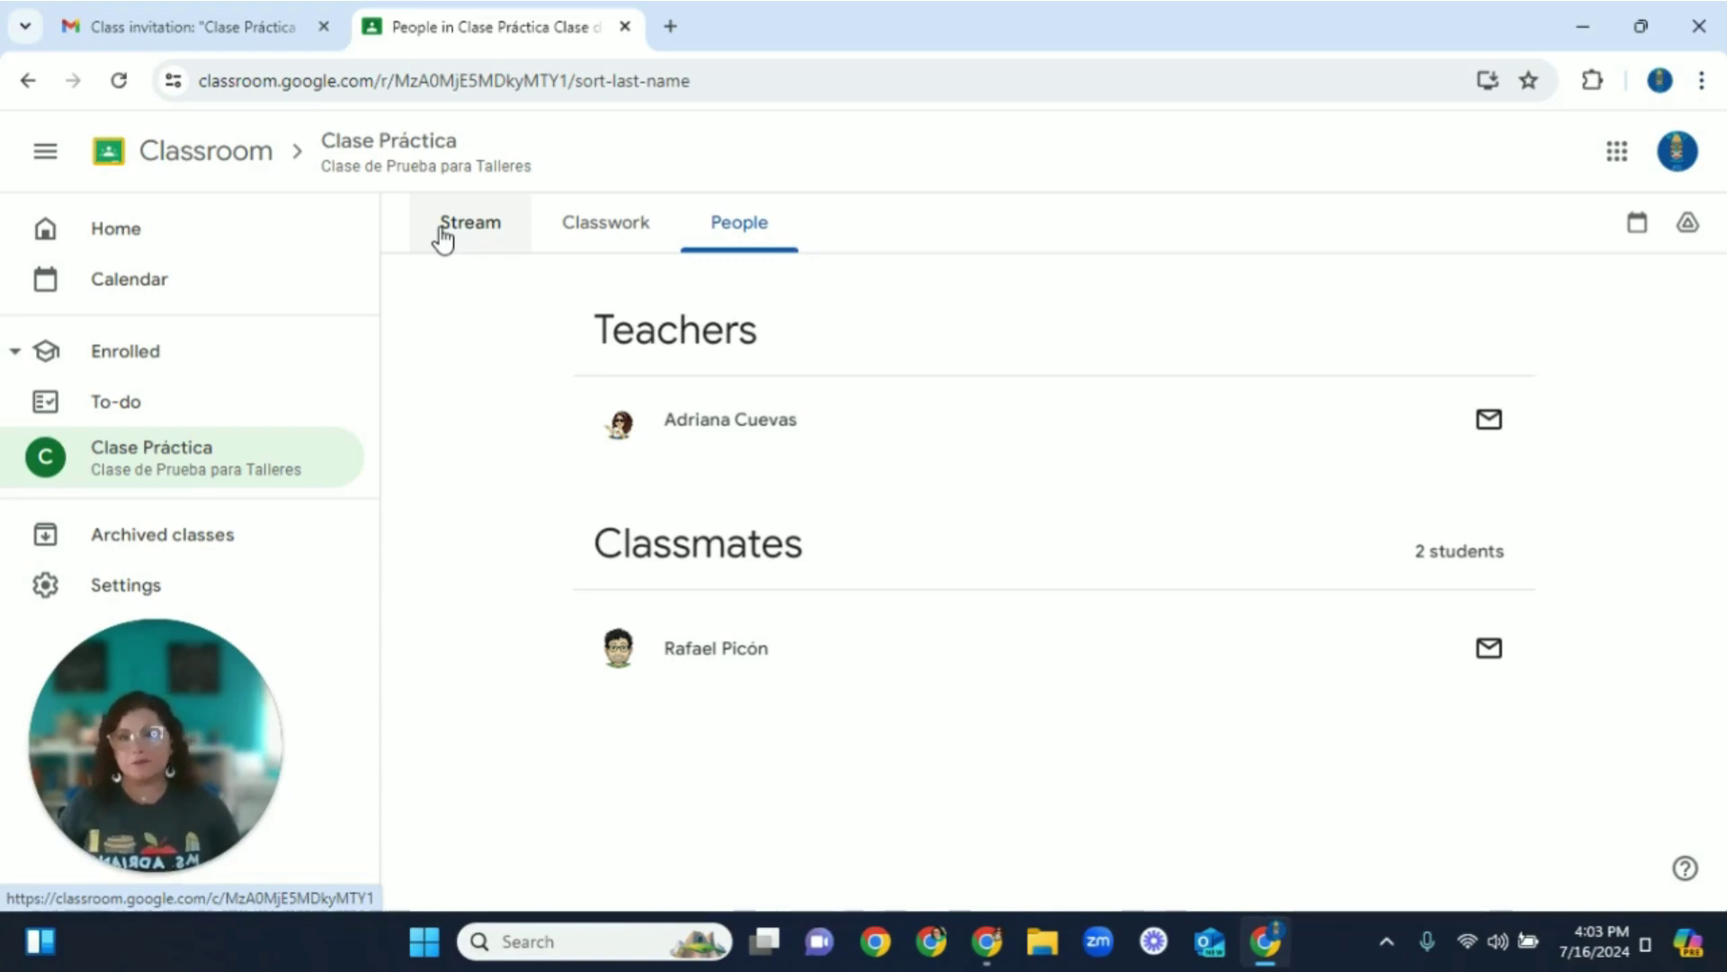
- View only the classwork under the topic Prácticas para Tutorial, and return the filter to all topics
left_click(600, 232)
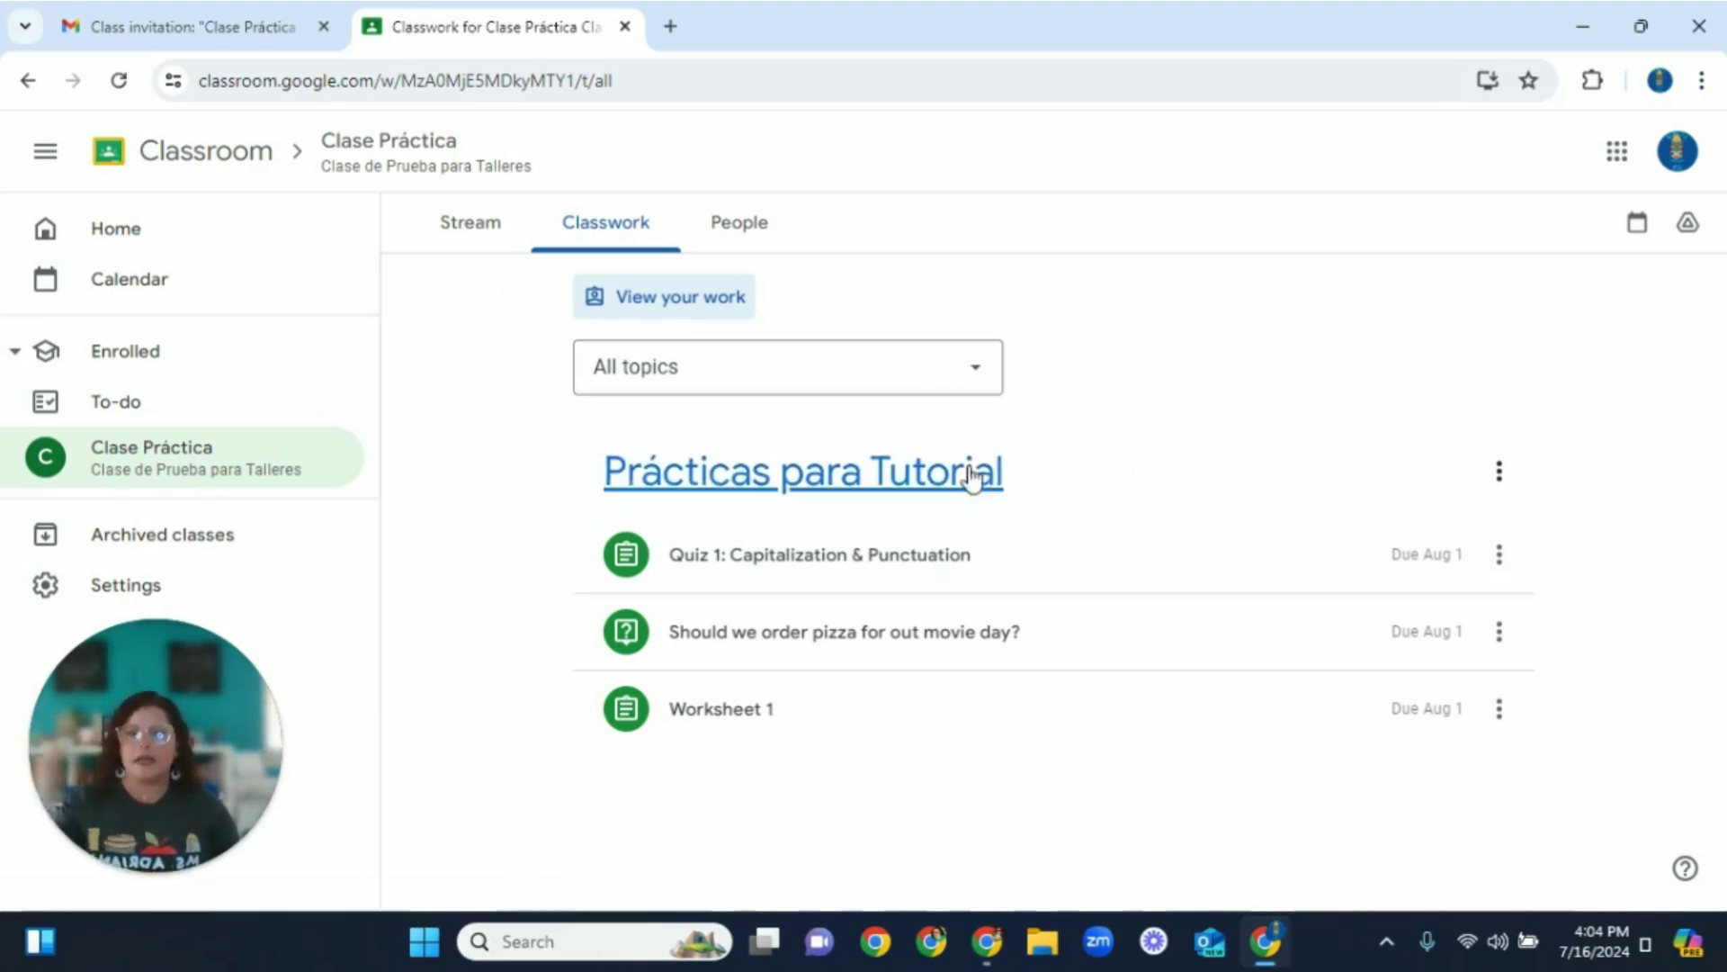
left_click(886, 495)
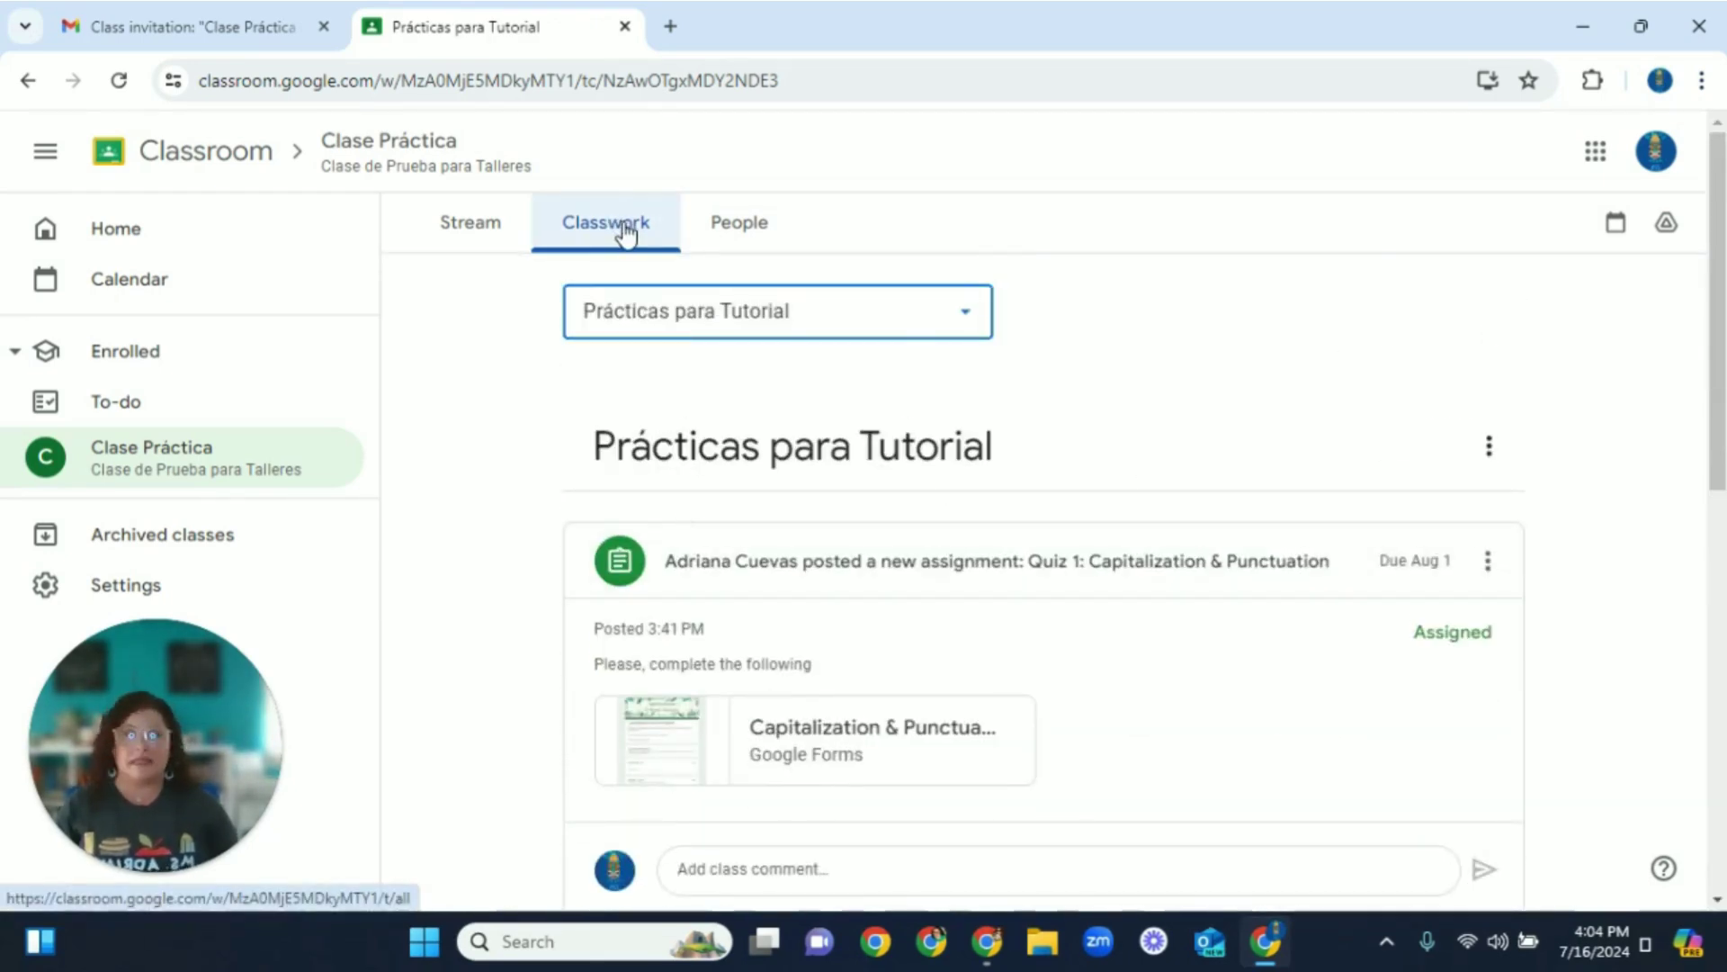
left_click(783, 315)
left_click(646, 385)
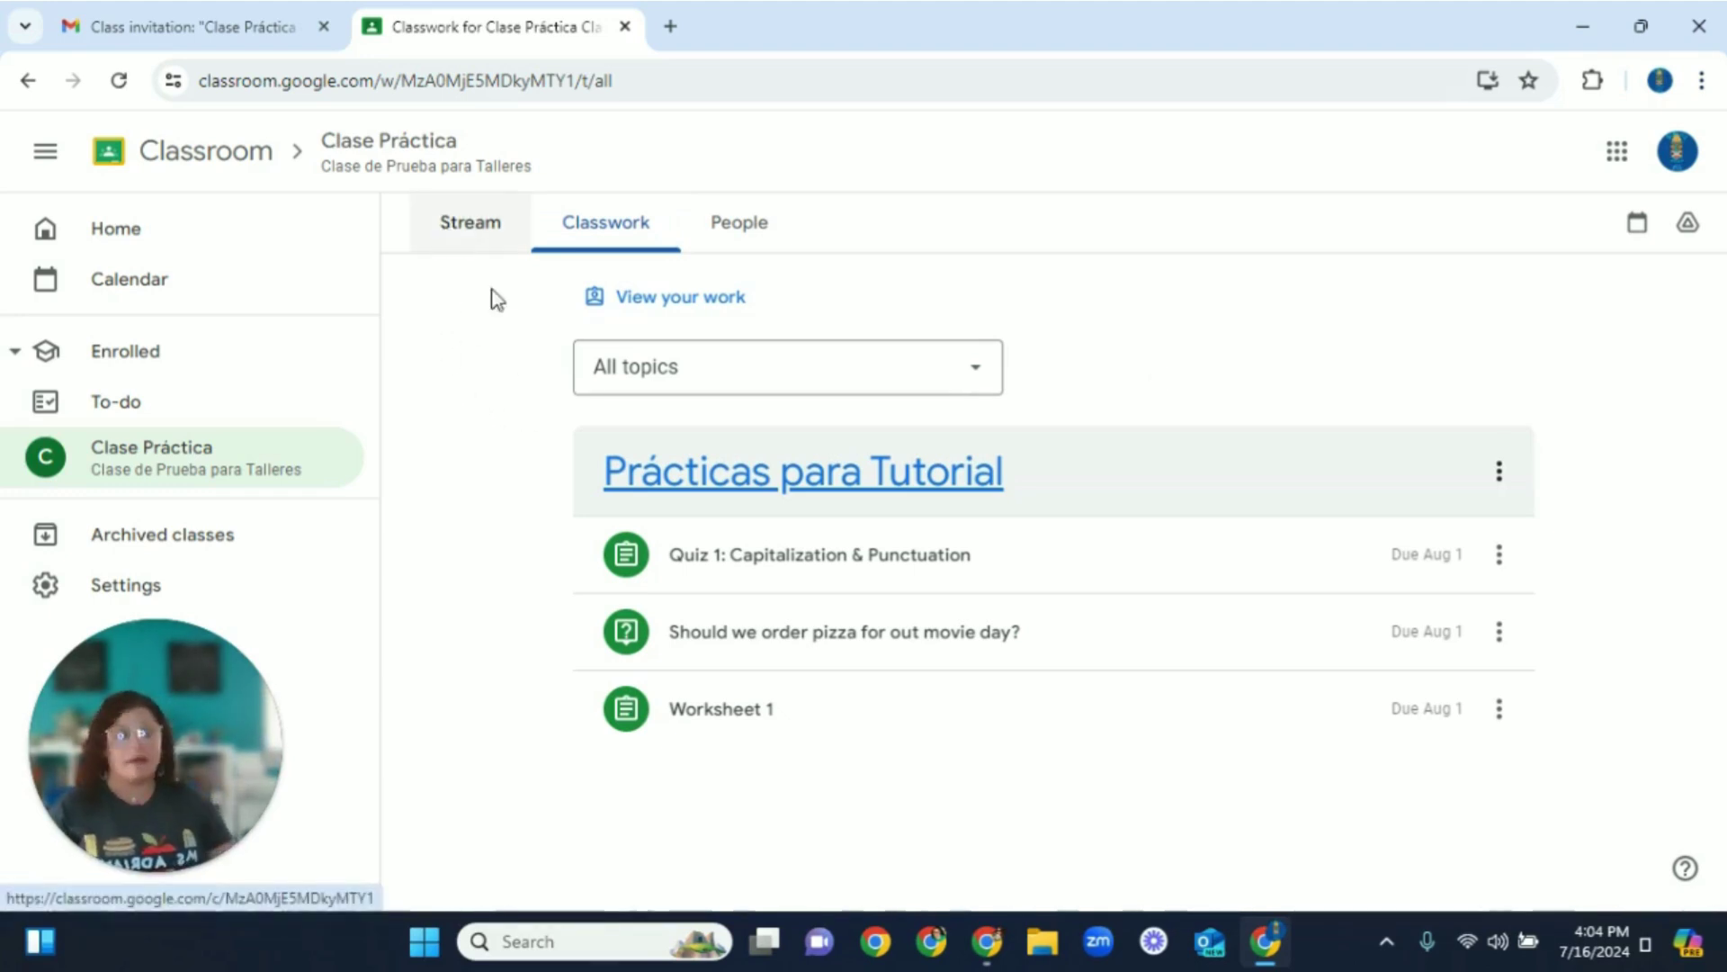
- Look through the class stream's announcement and assignment posts down to Worksheet 1 and back to the class banner
left_click(479, 241)
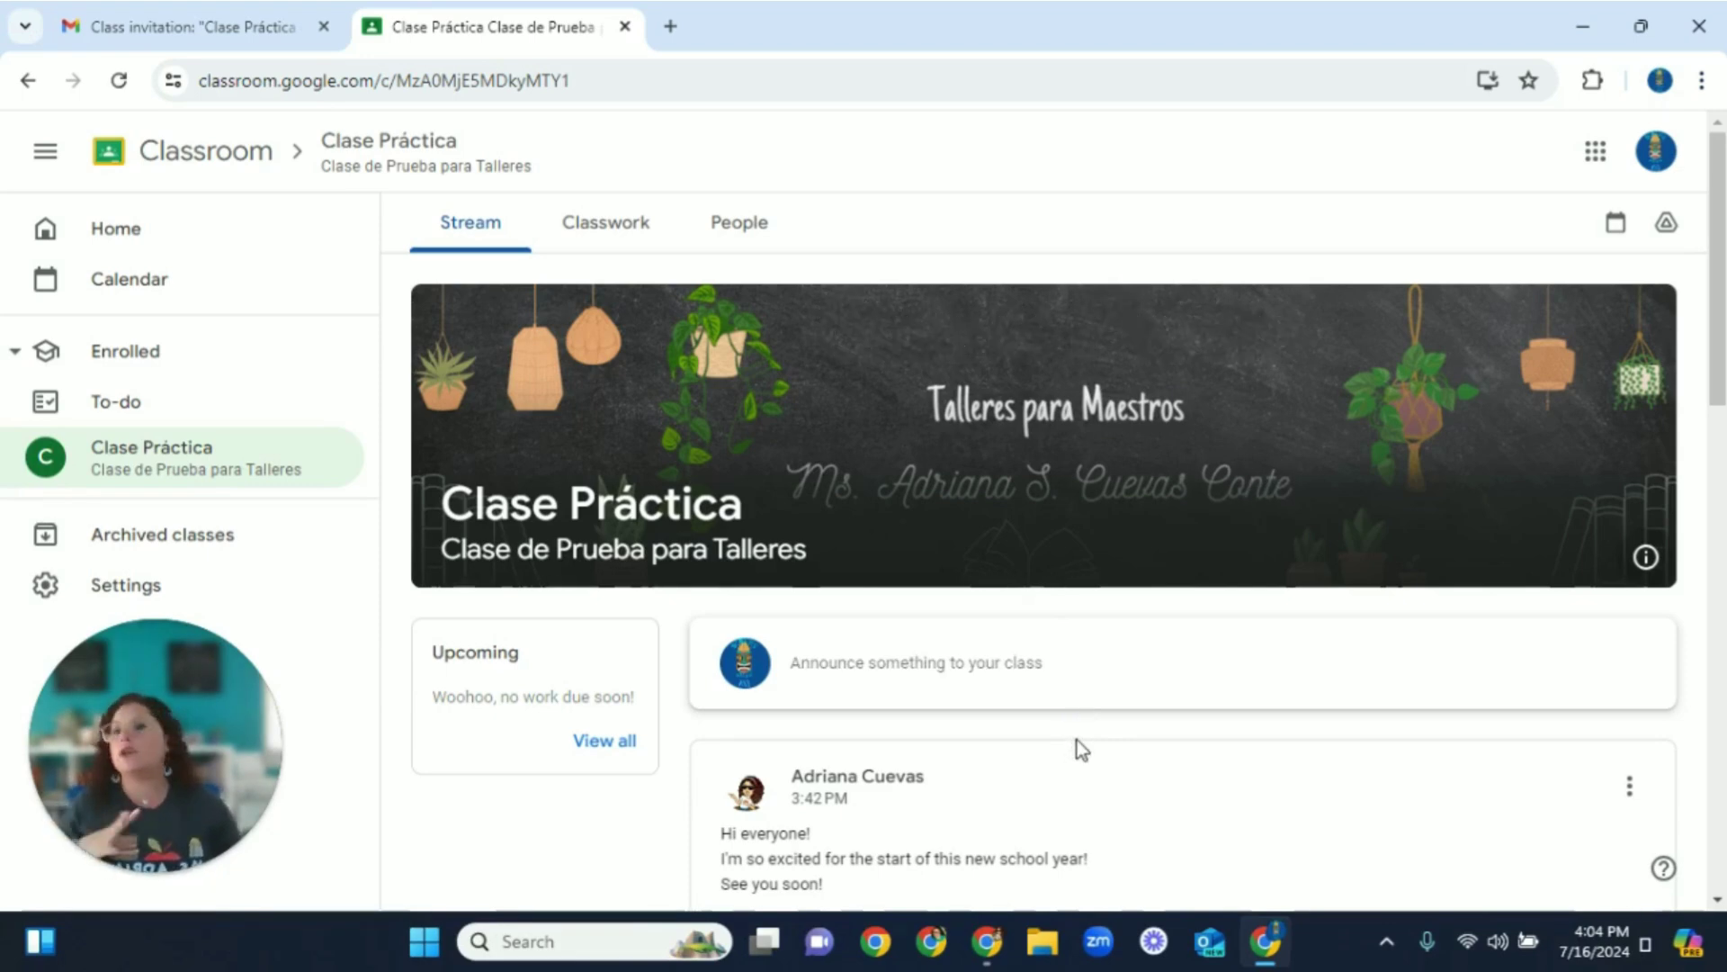
scroll(1095, 666, "down", 1)
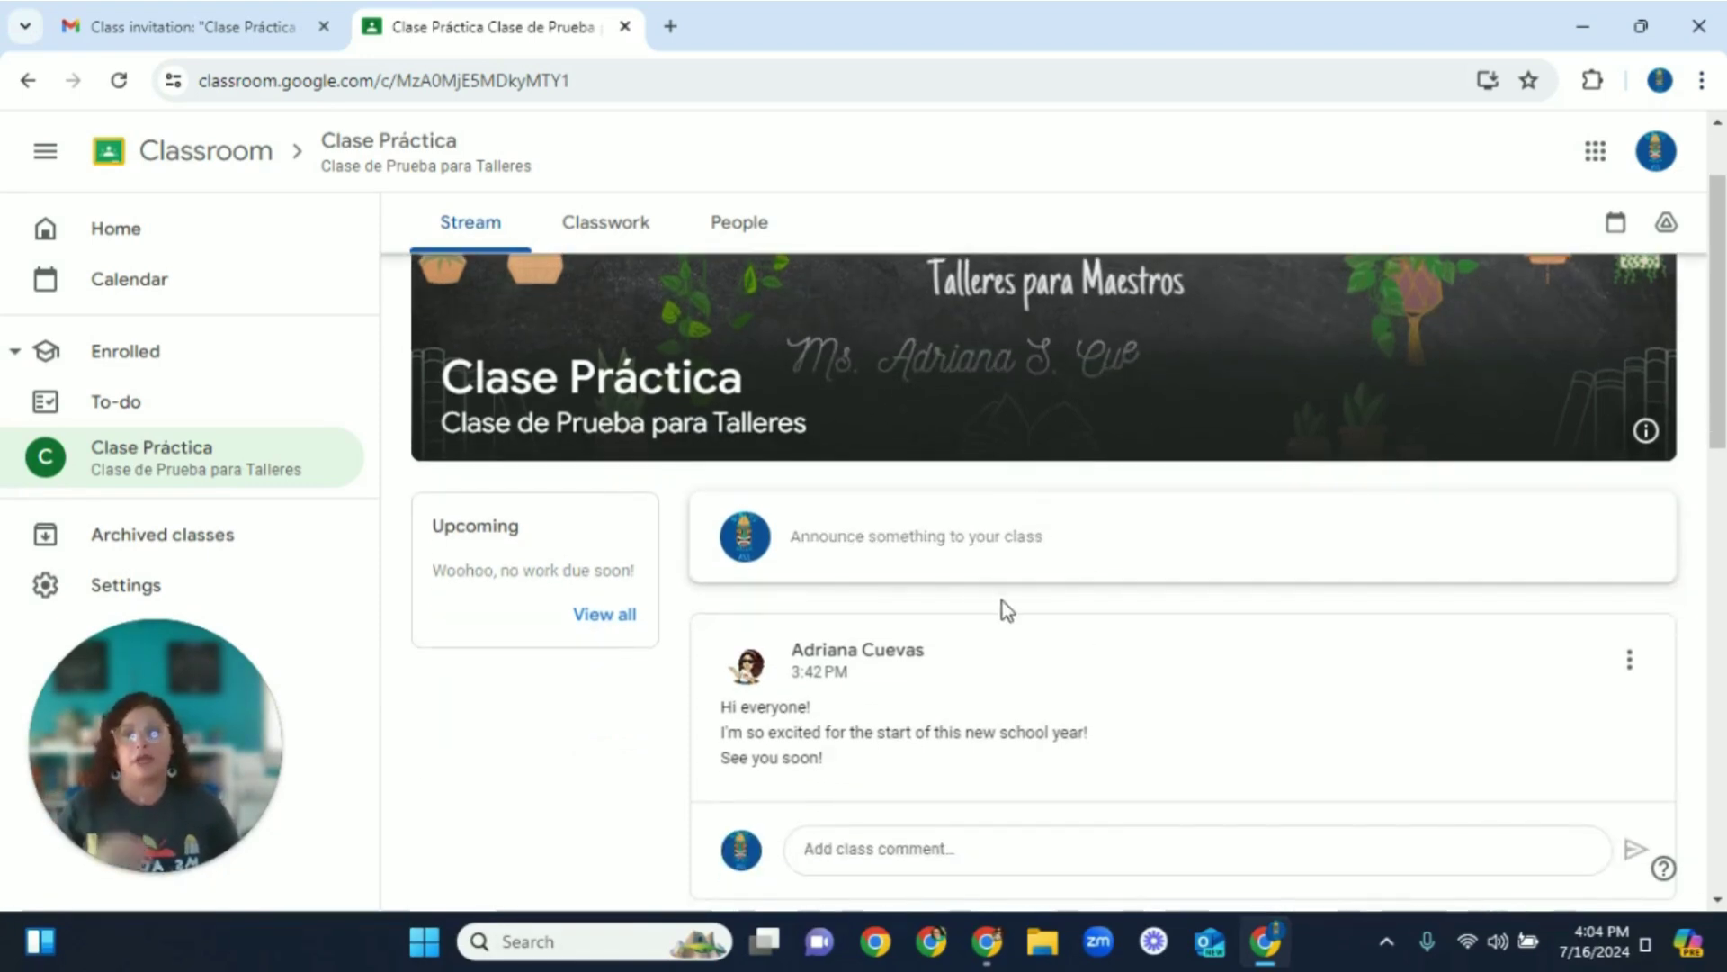
scroll(1000, 606, "down", 1)
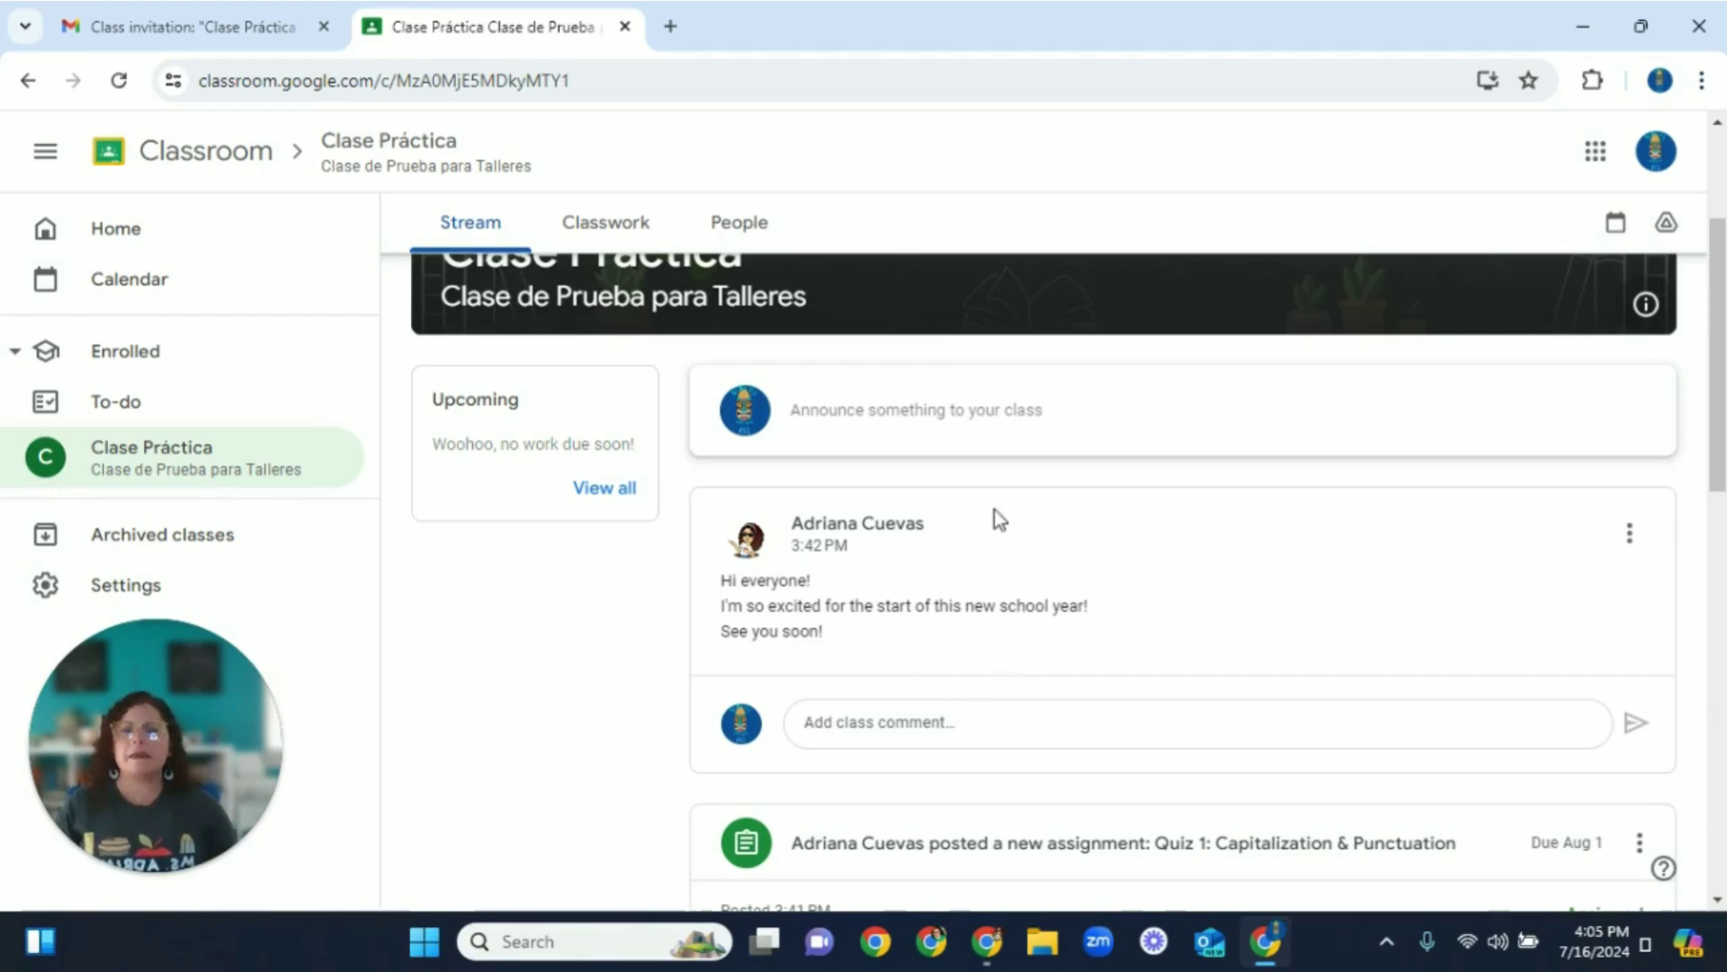
scroll(995, 531, "down", 9)
scroll(1050, 633, "down", 3)
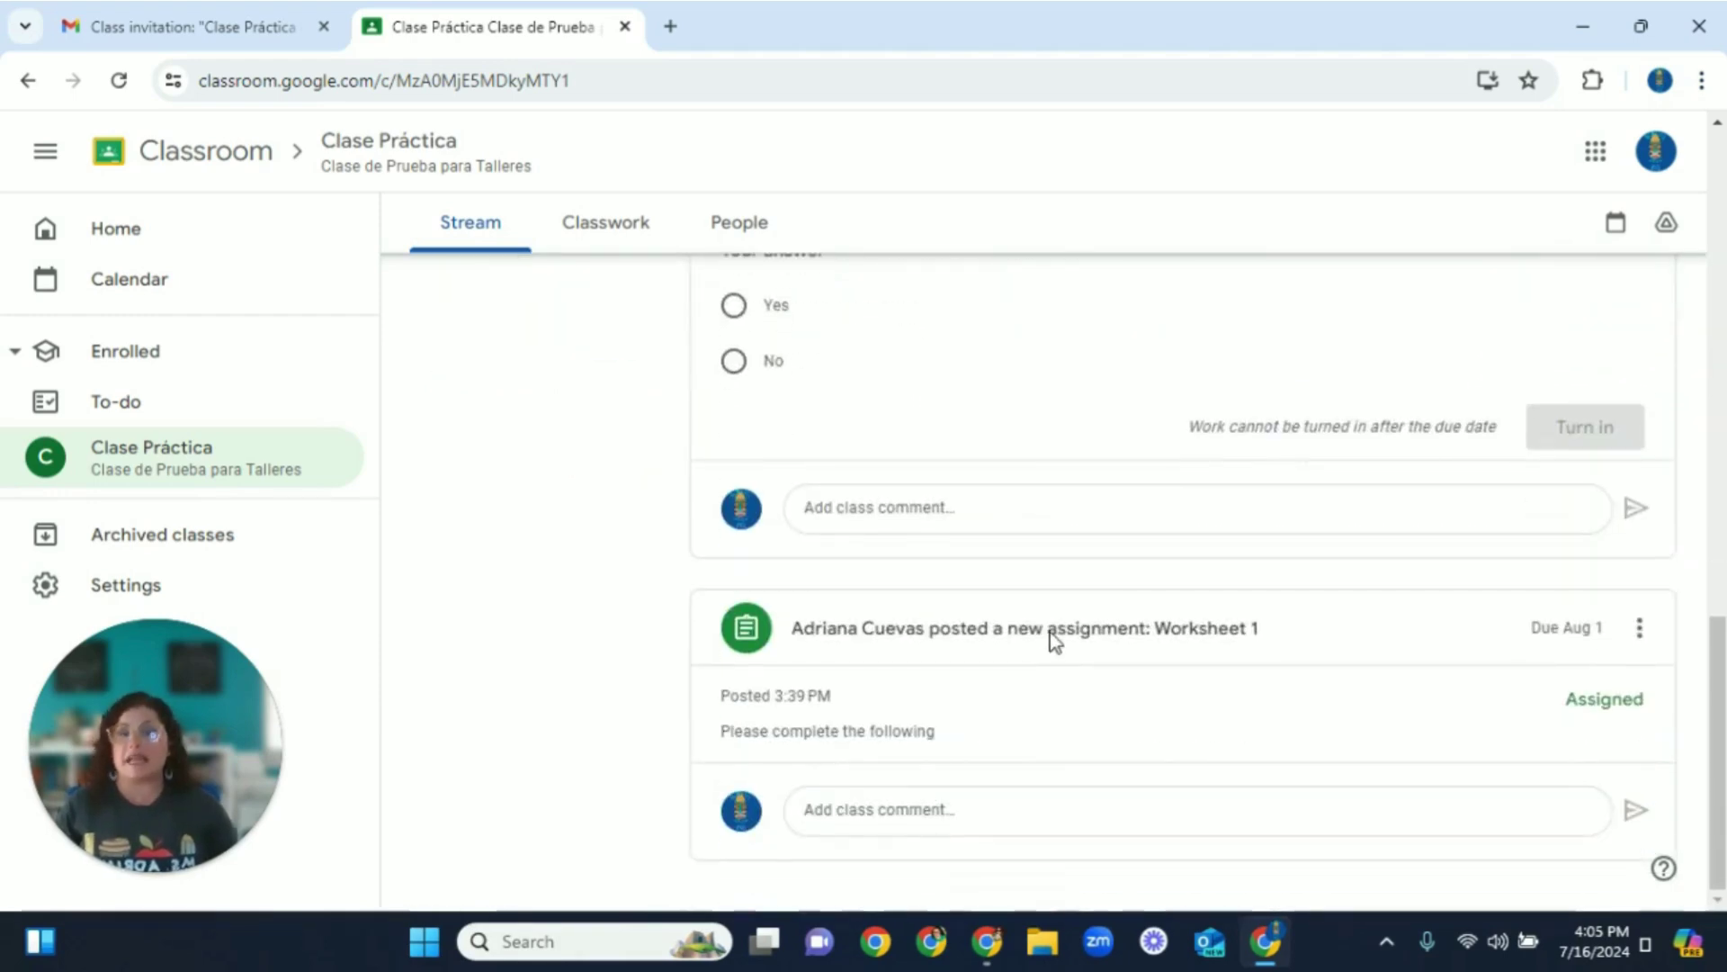
scroll(1050, 633, "up", 10)
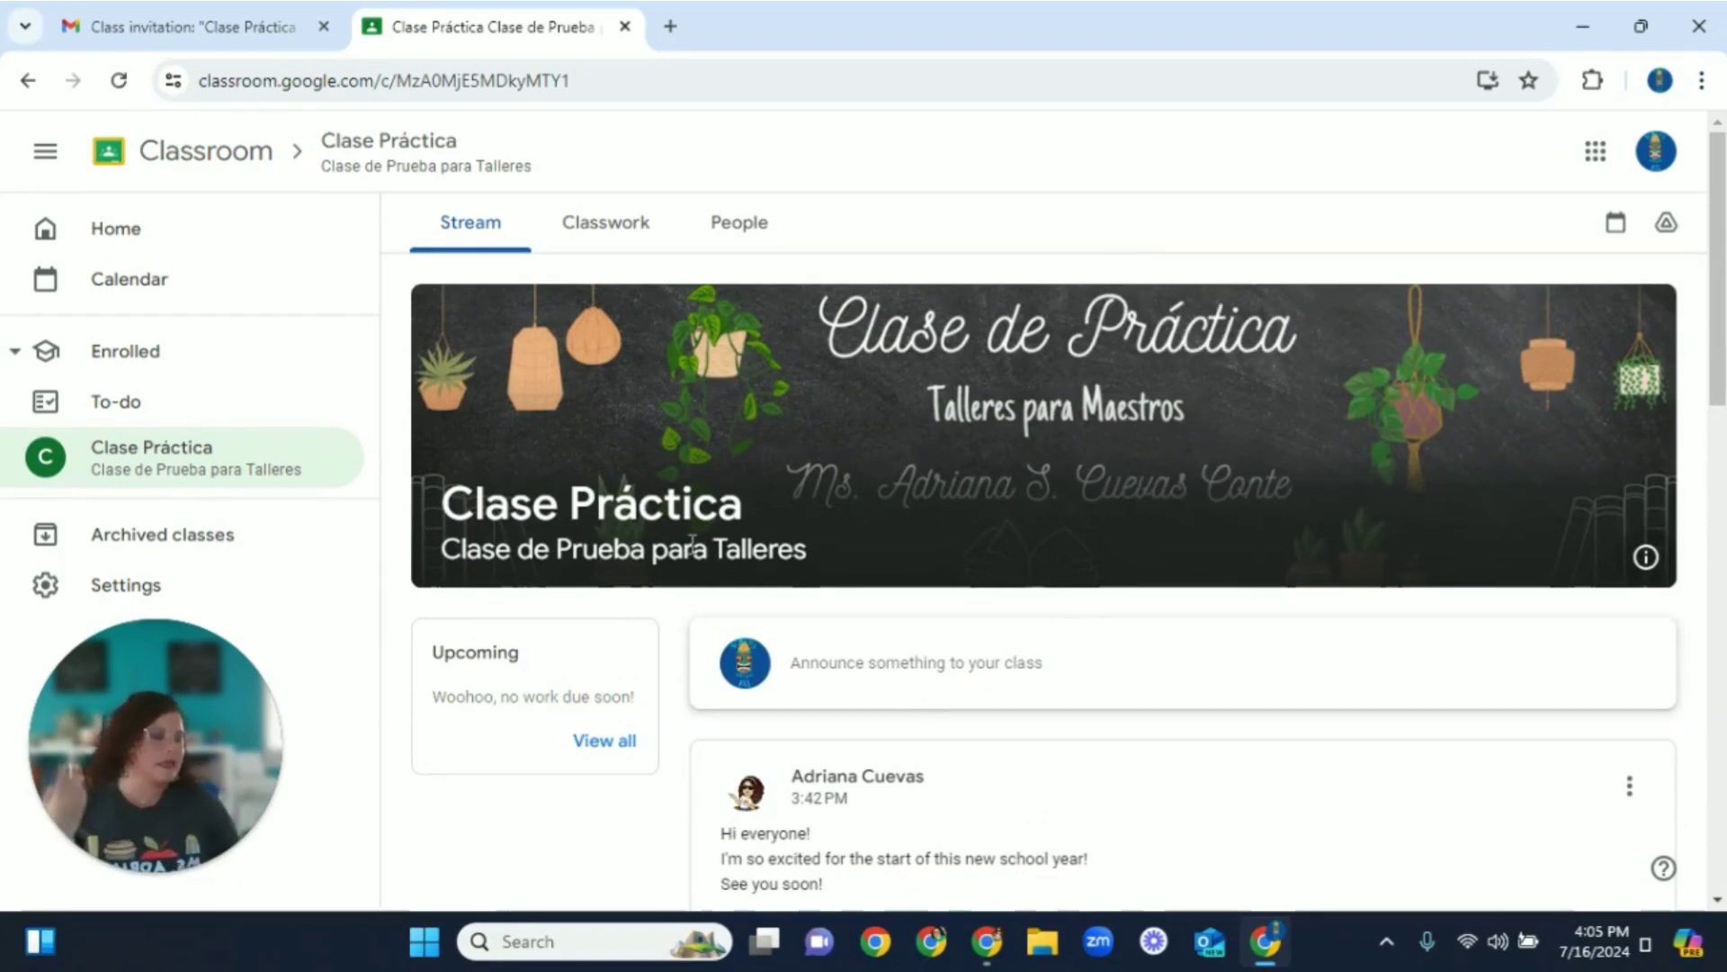
- Open the full instructions of the Worksheet 1 assignment from the classwork and dismiss the due-date reminder
left_click(643, 235)
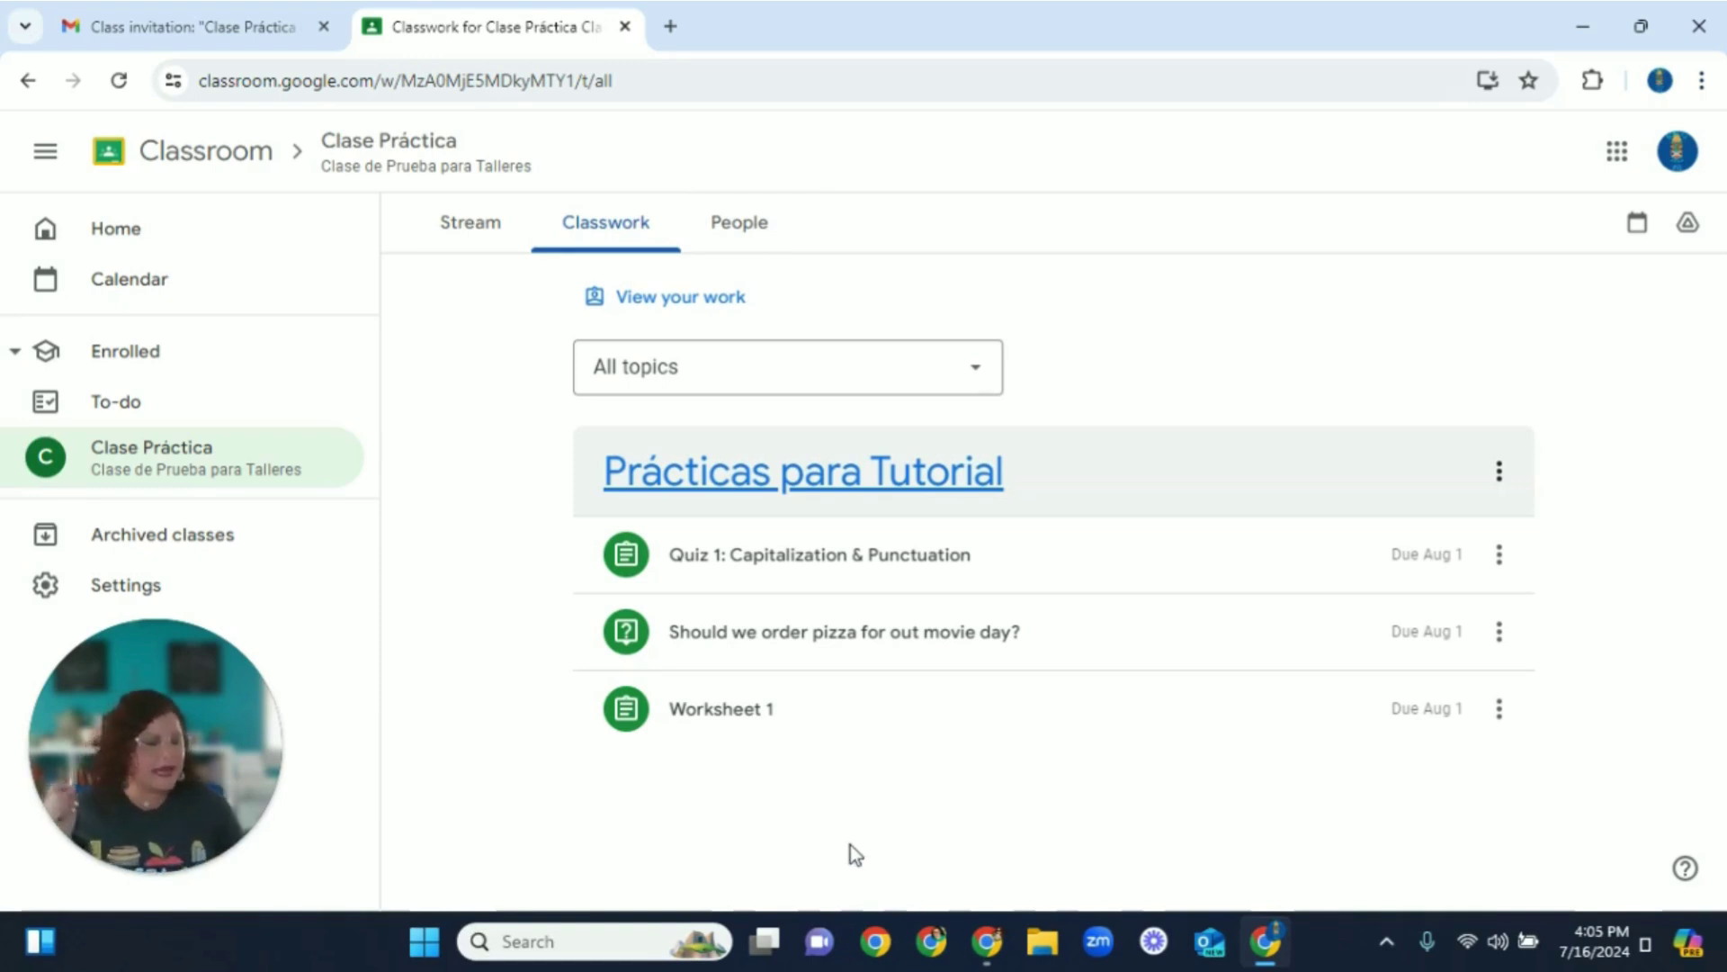
left_click(727, 711)
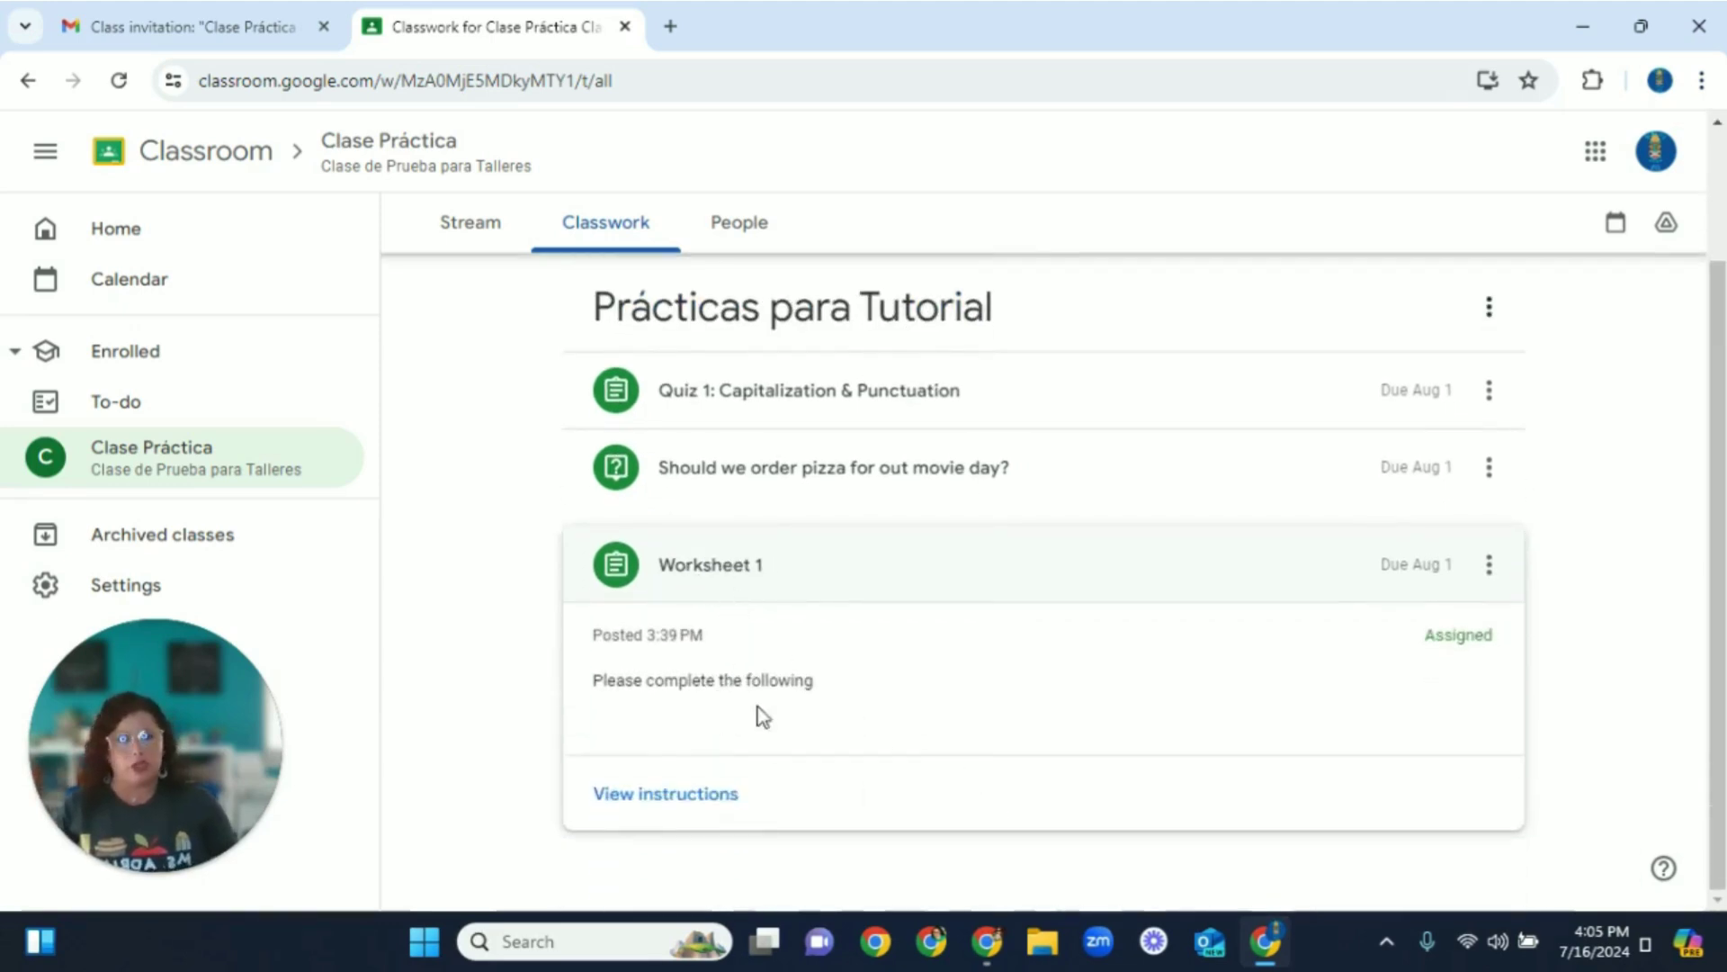
left_click(641, 796)
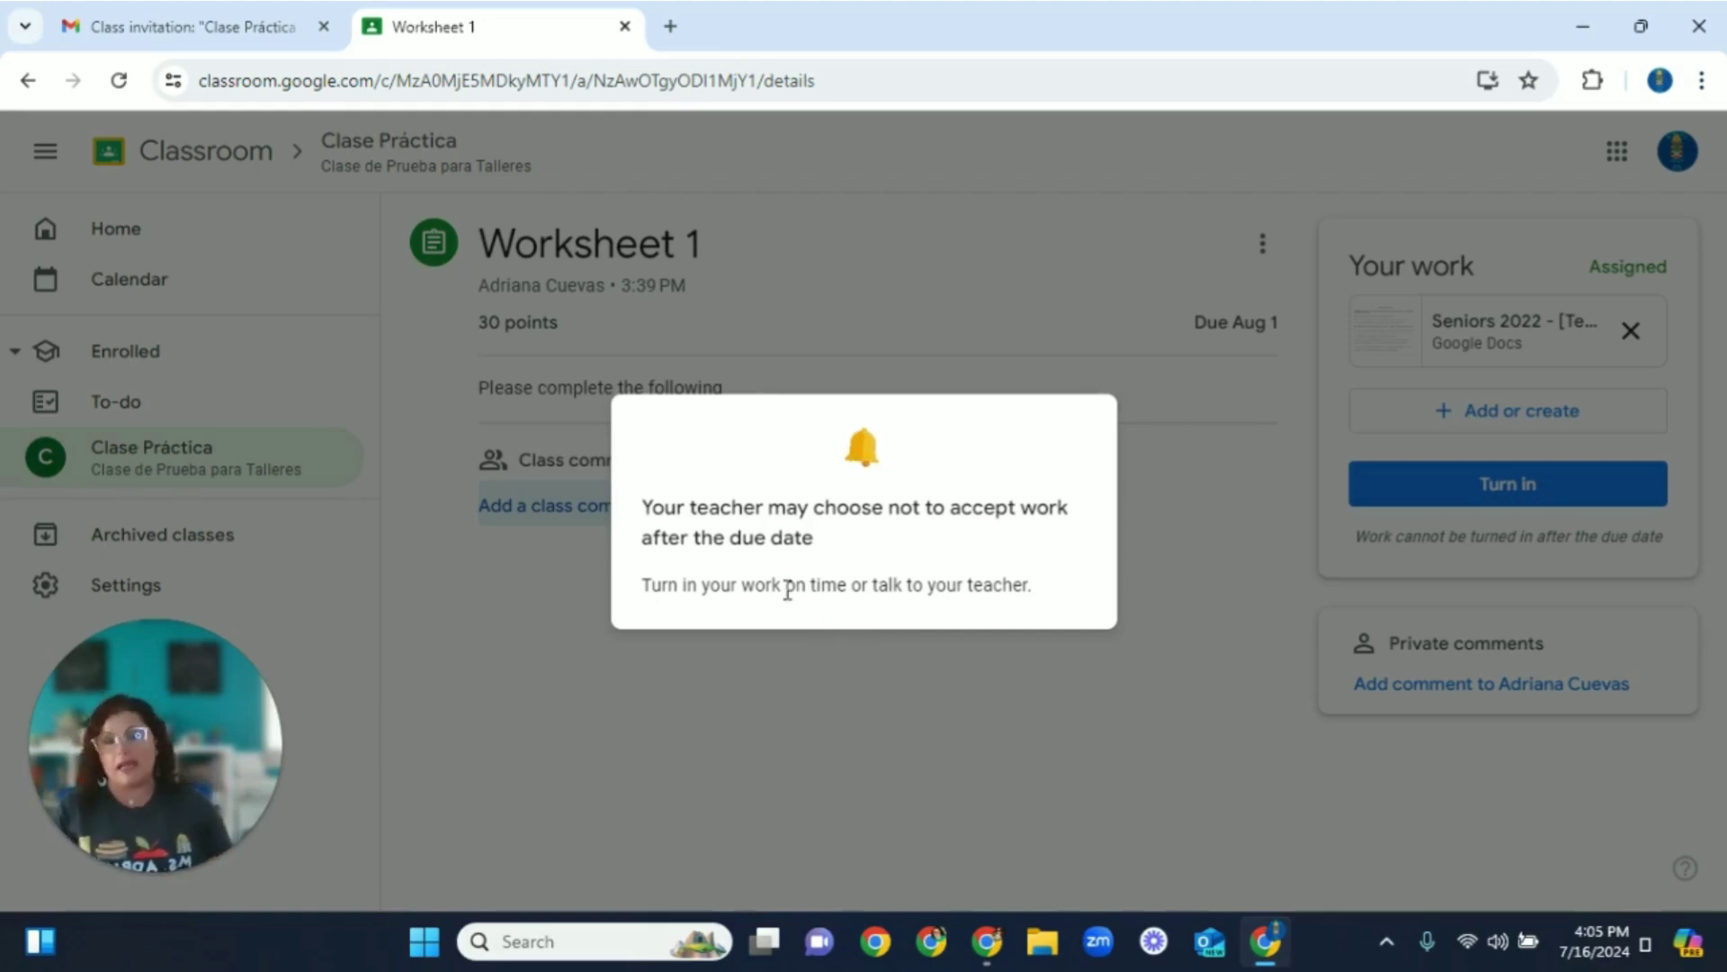
left_click(960, 703)
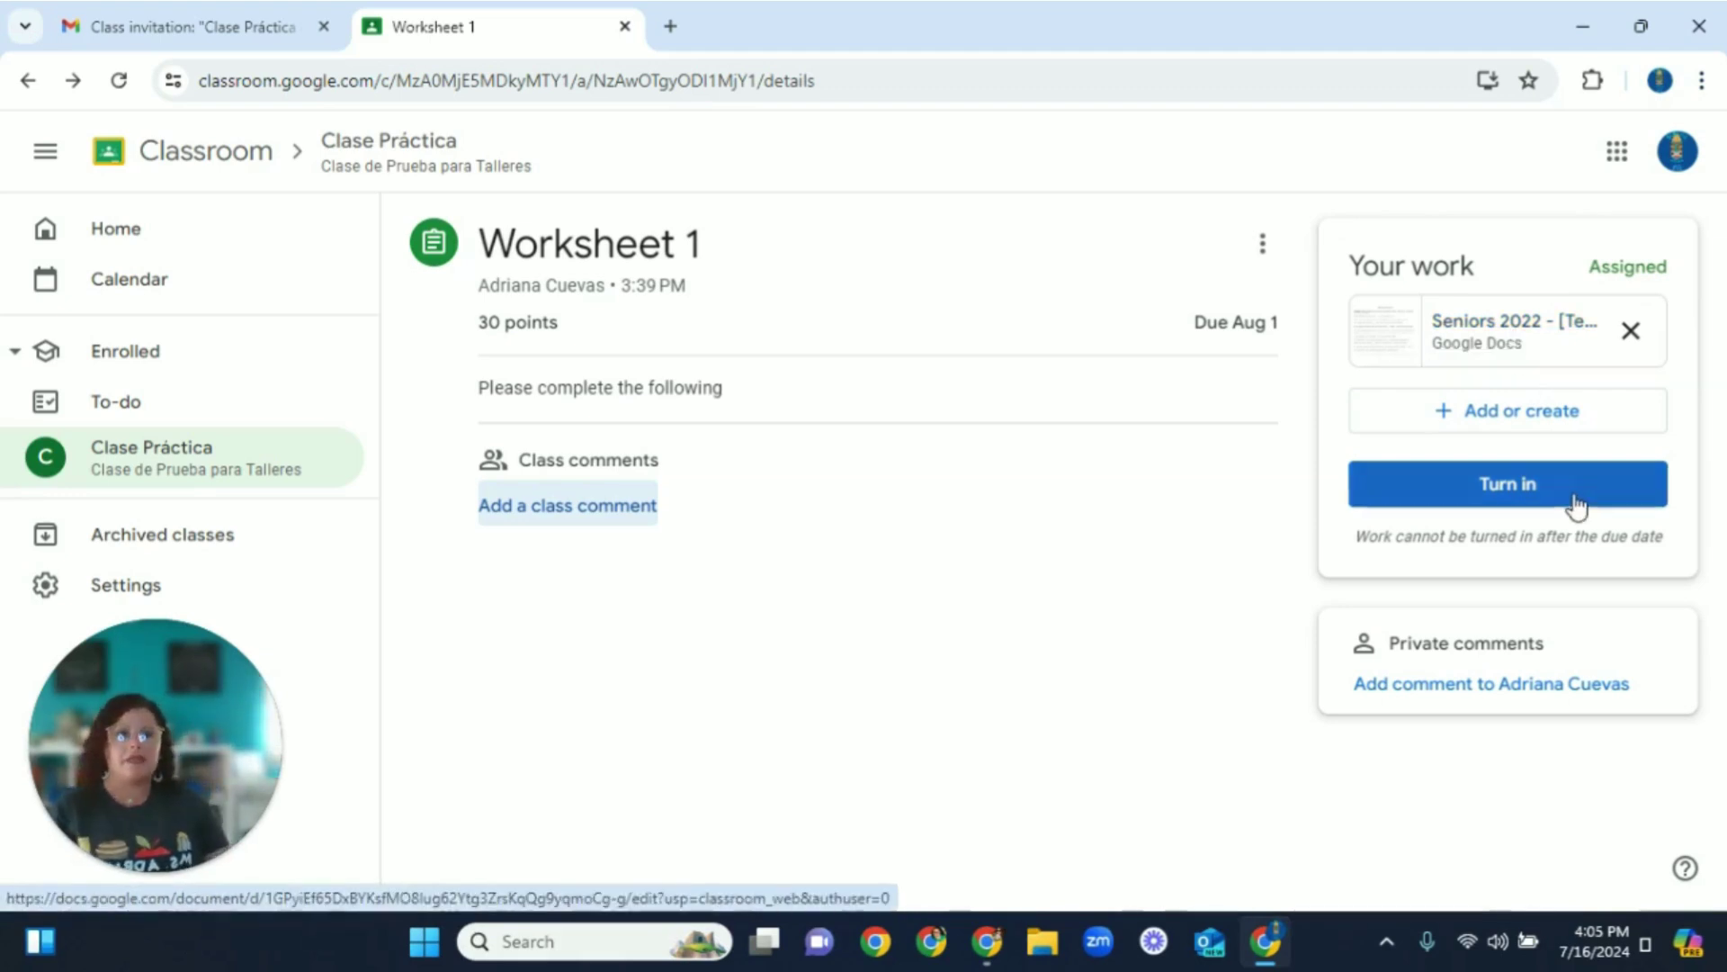
- Open the attached "Semicolon or Comma?" document, dismiss the Meet notice, review the worksheet and close it
left_click(1476, 329)
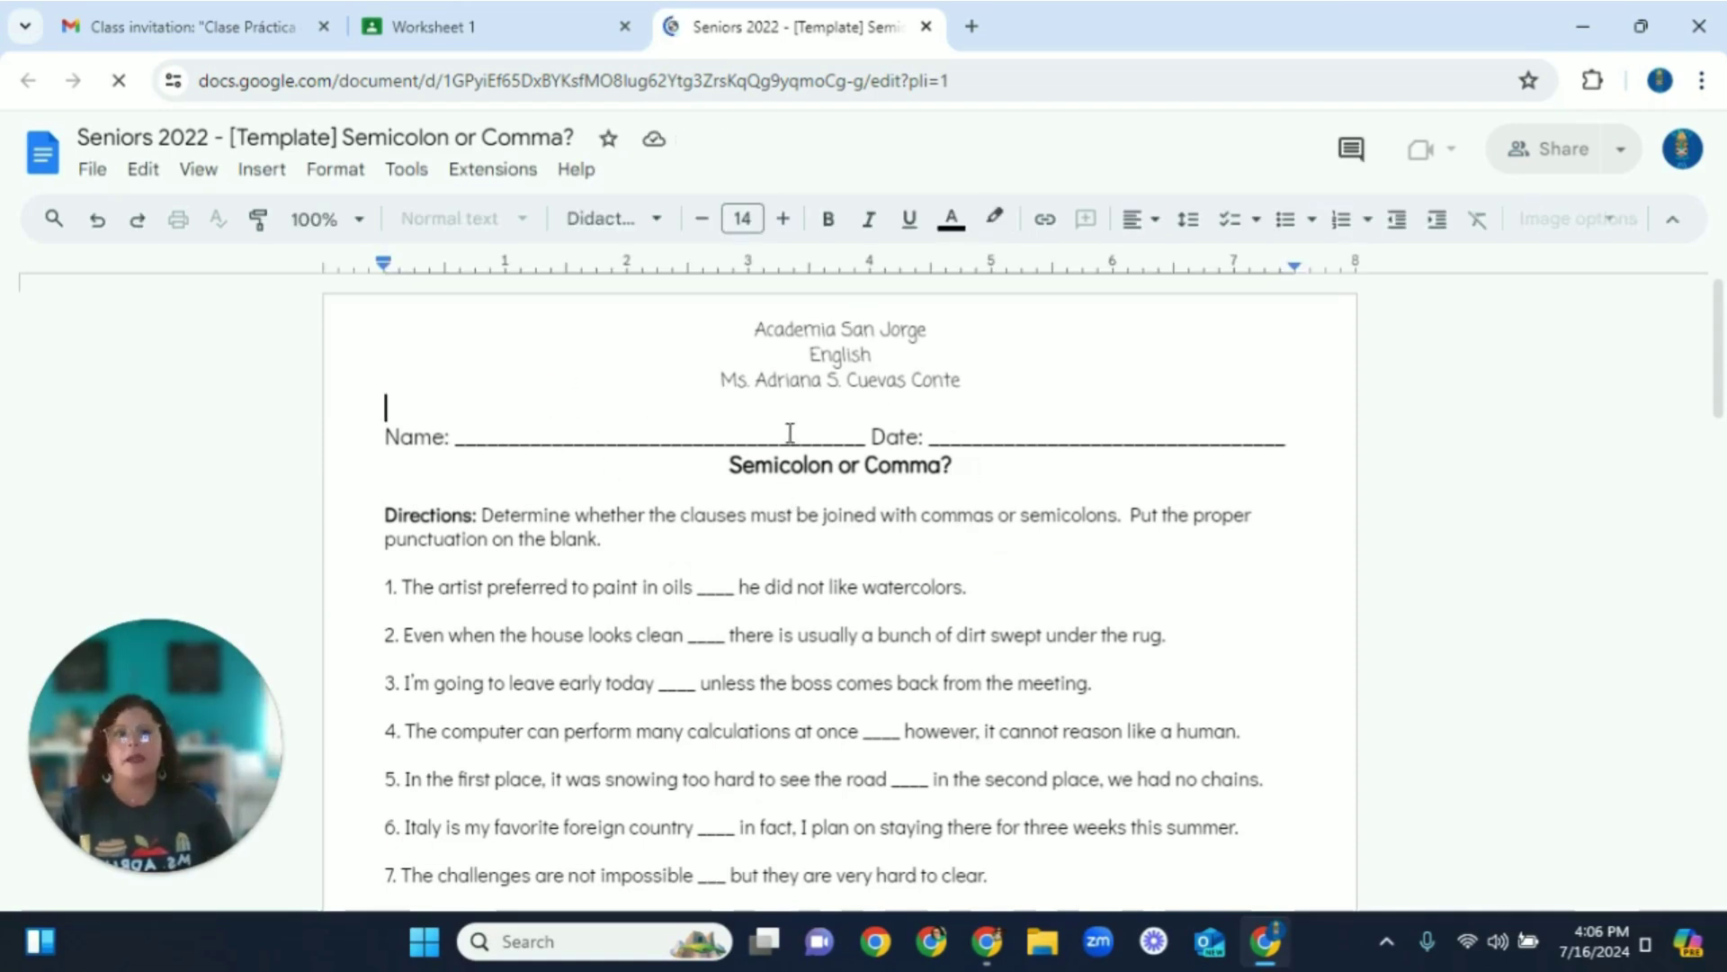
scroll(675, 445, "down", 6)
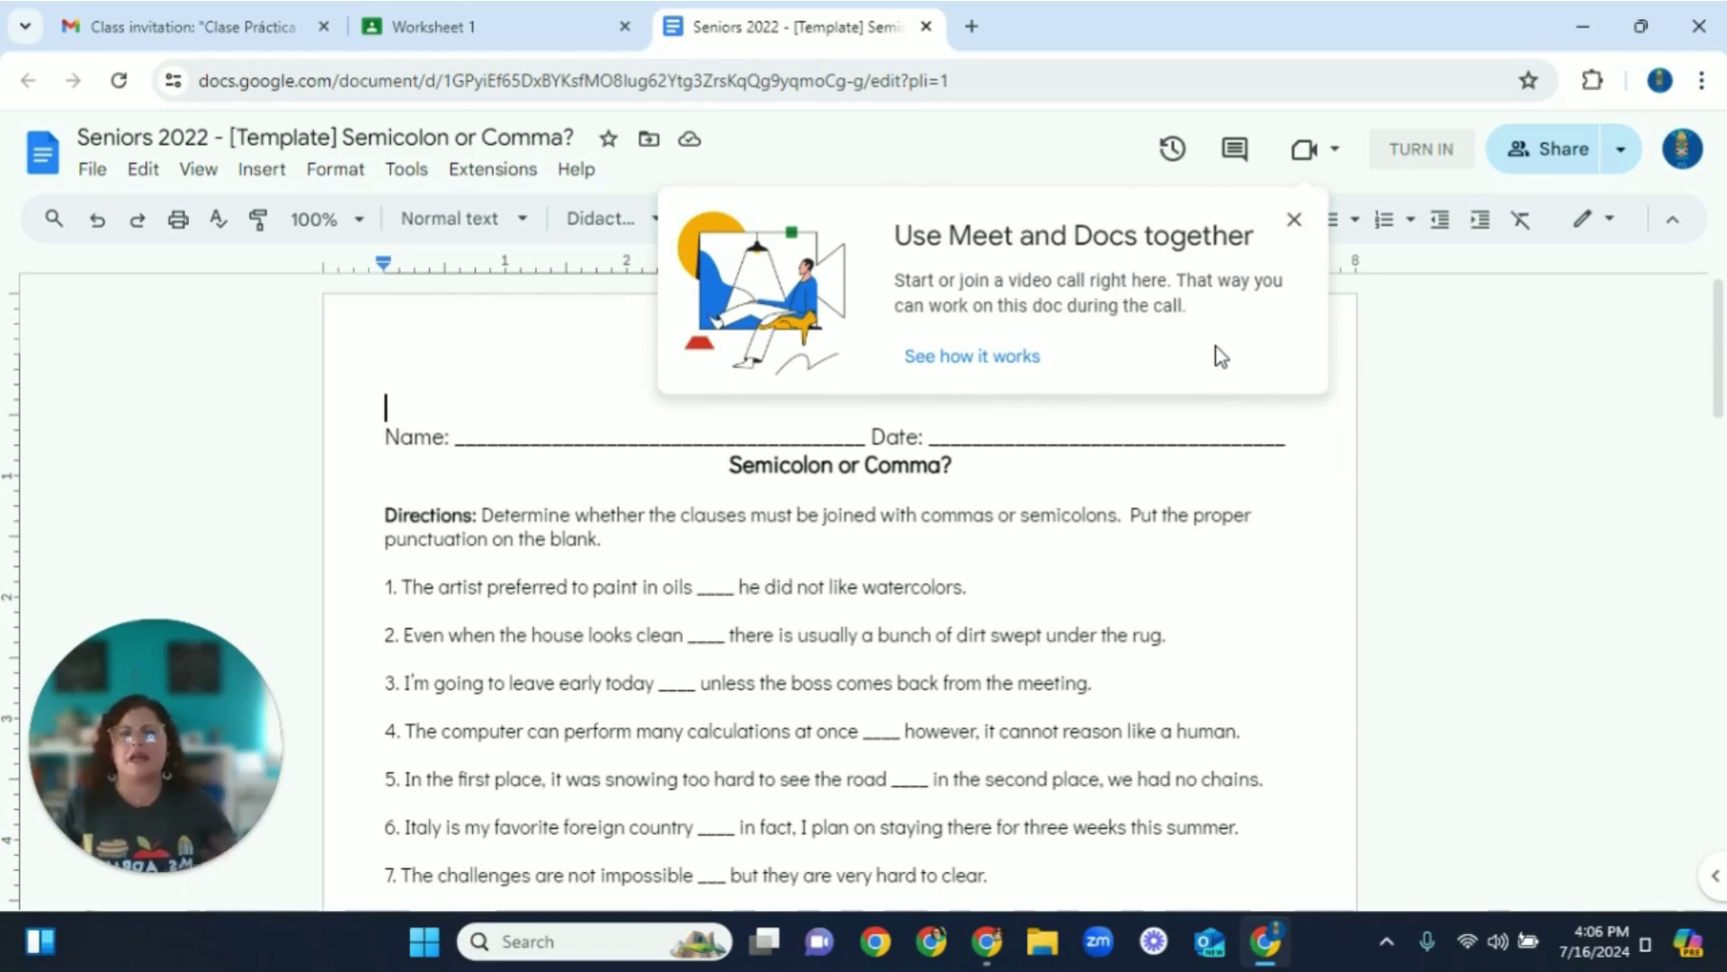
left_click(1294, 220)
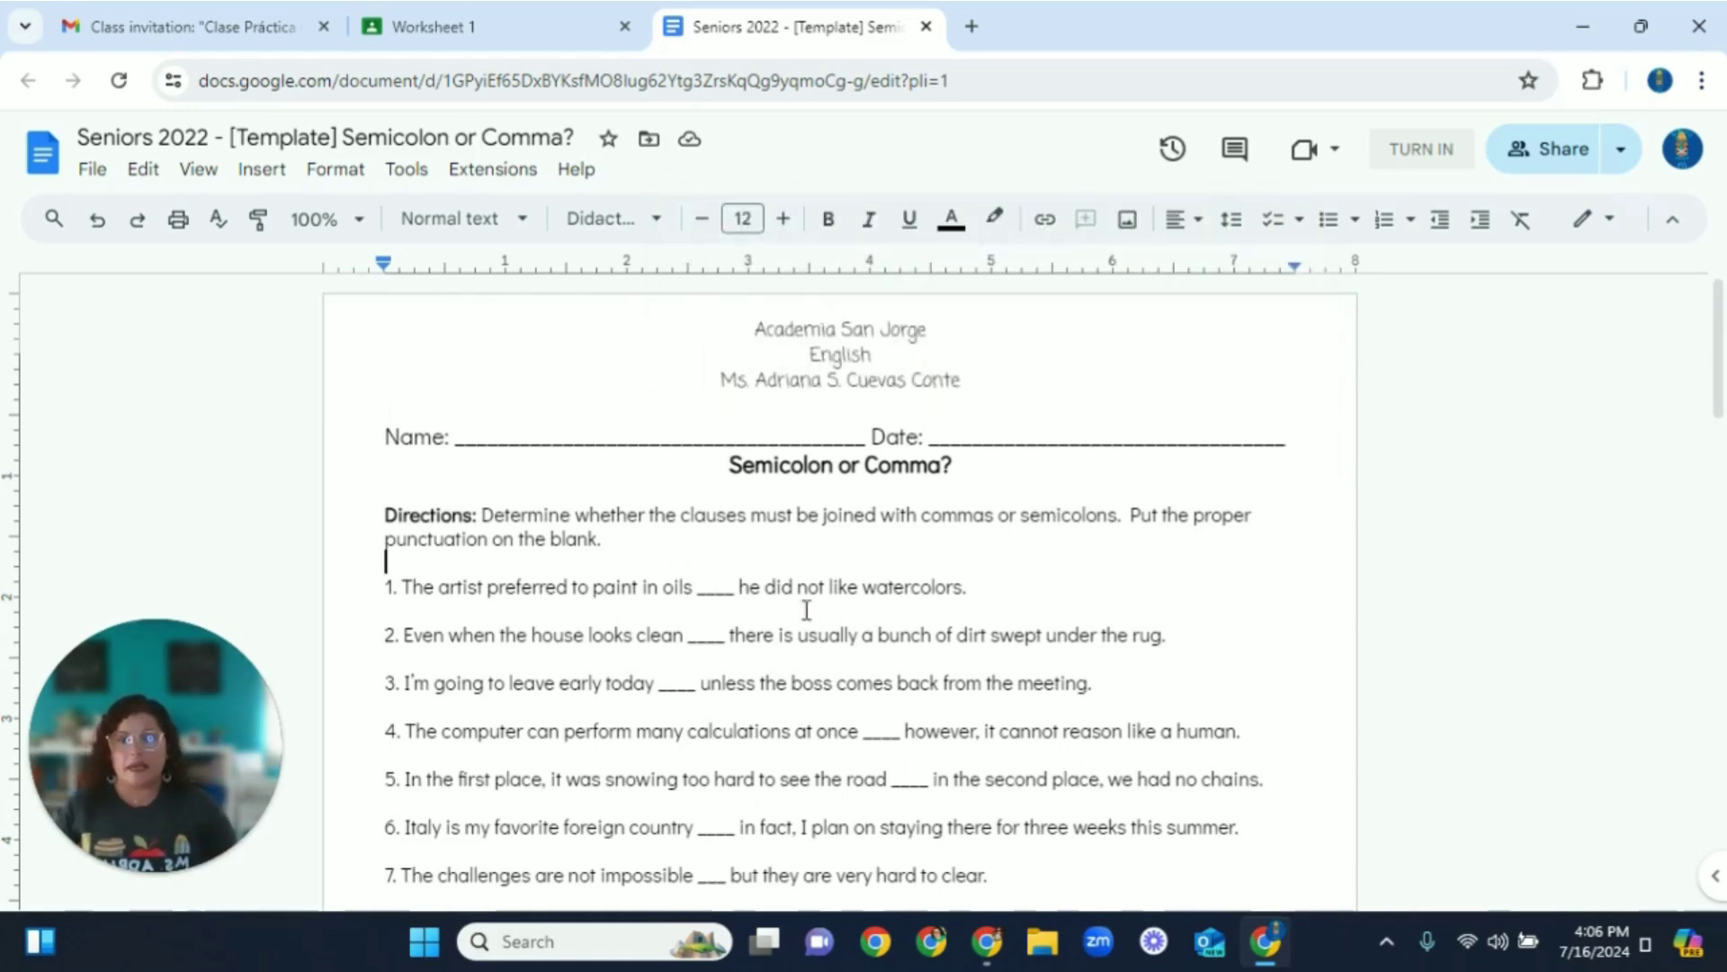
left_click(846, 641)
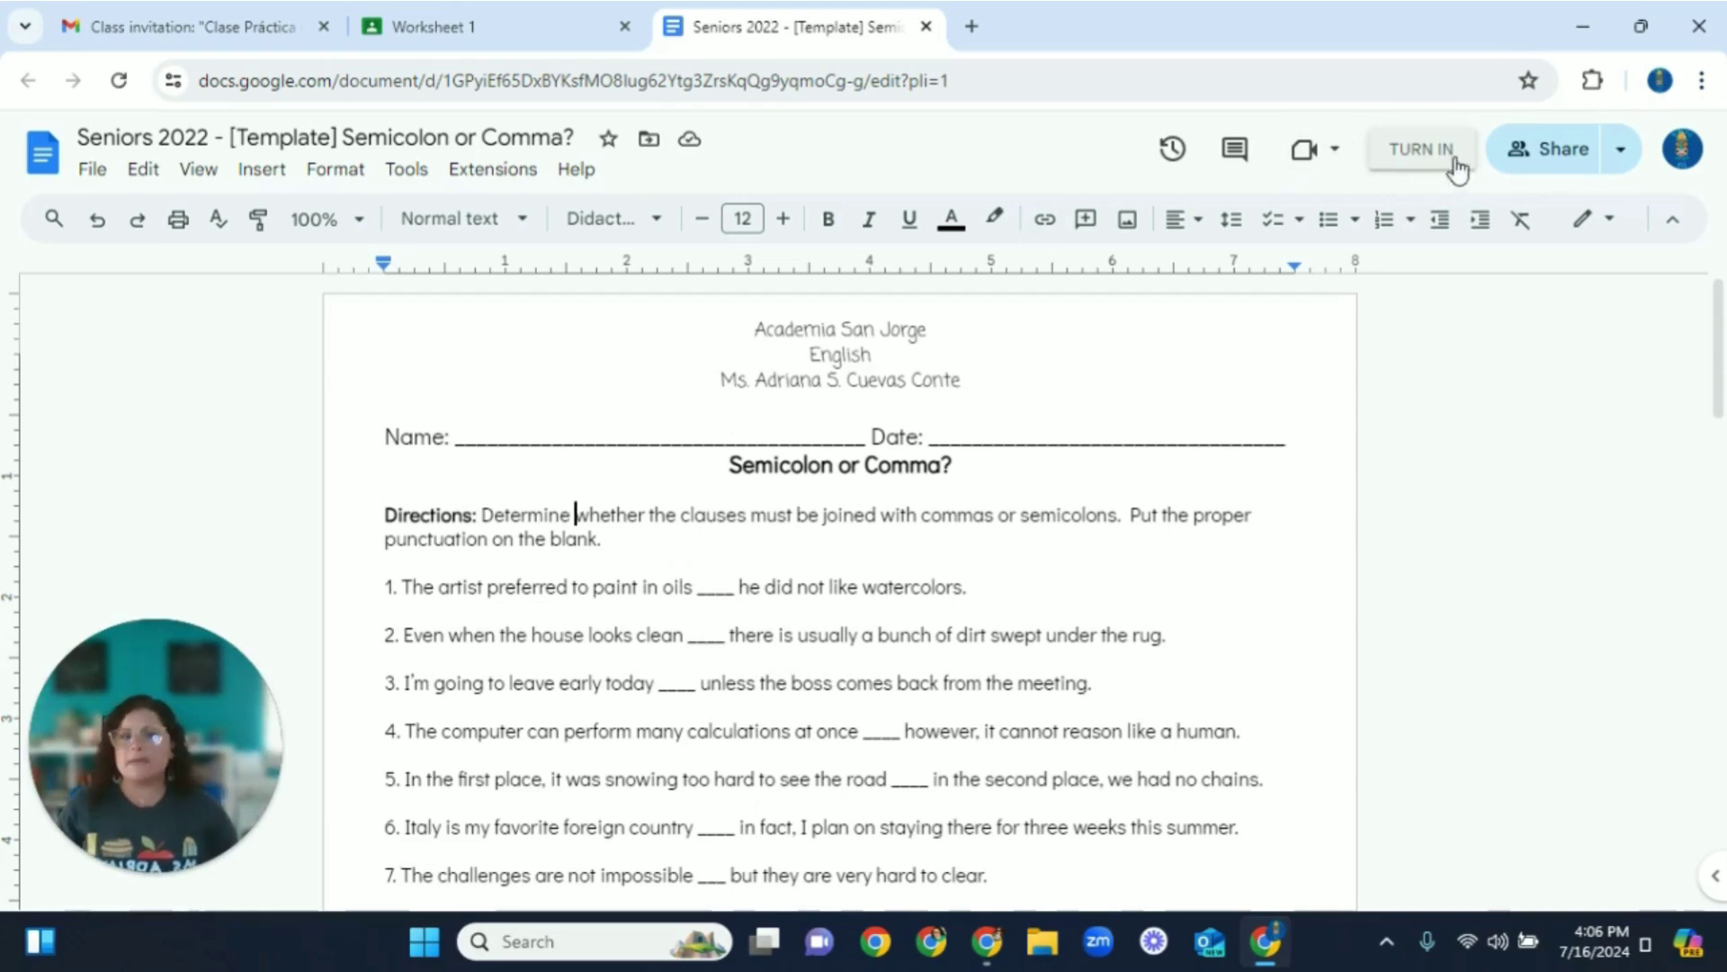
left_click(926, 28)
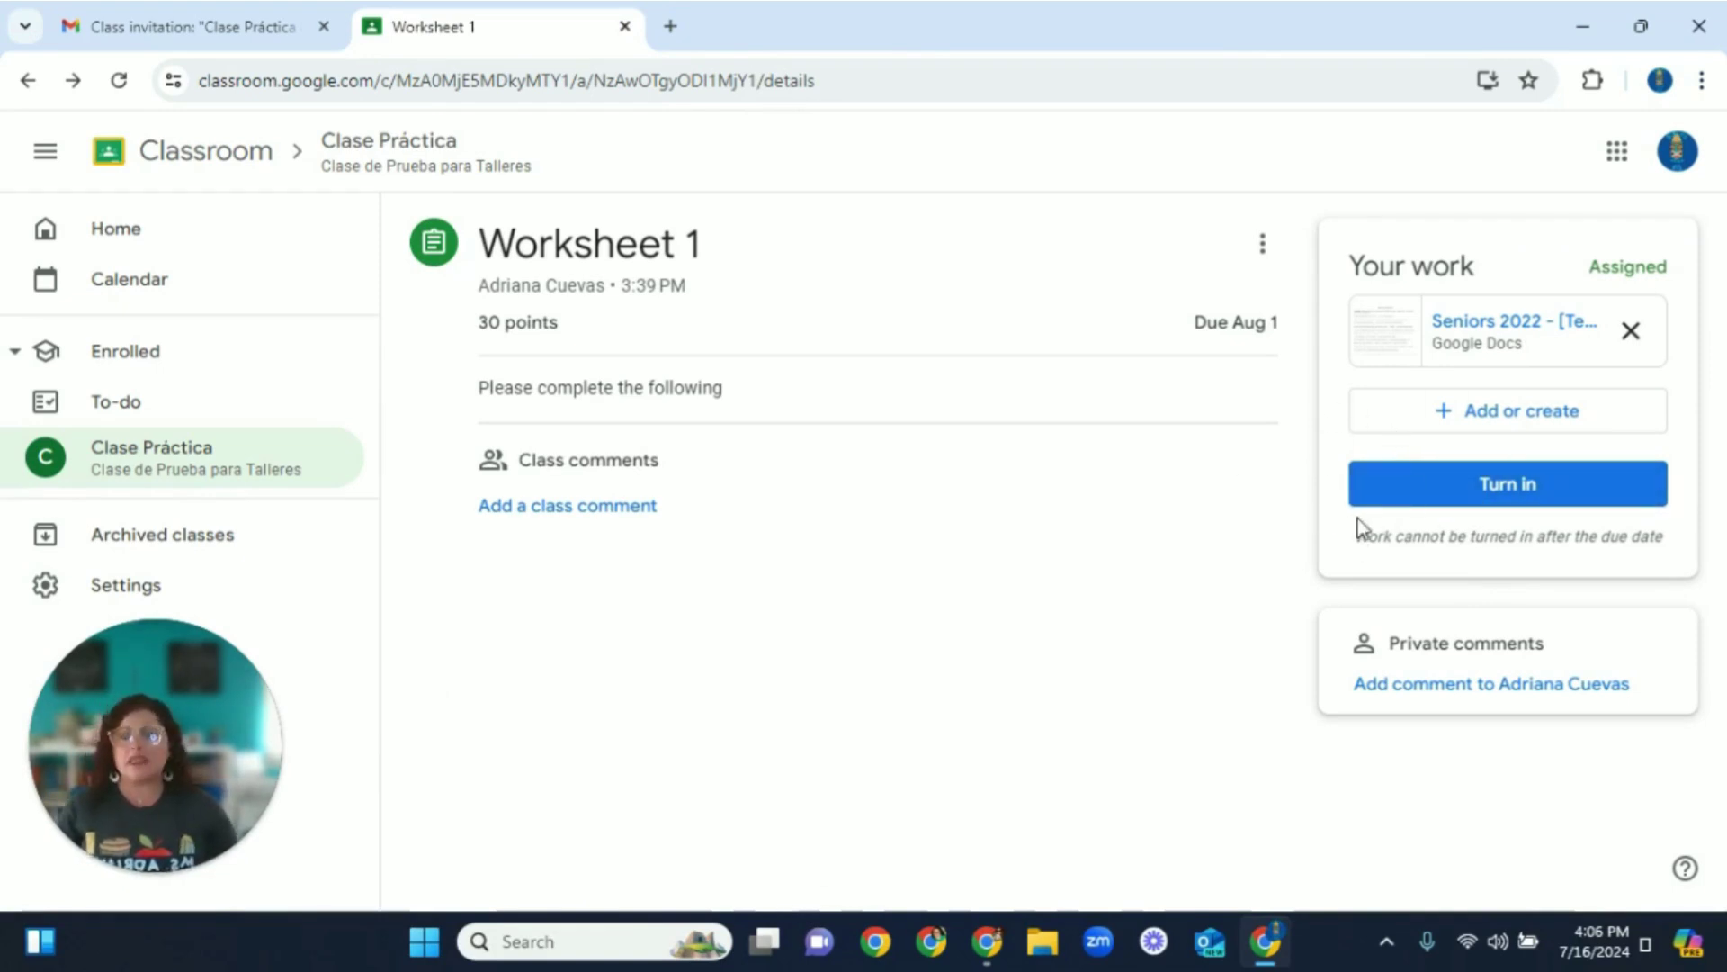
- Turn in Worksheet 1 with its attached document and check its submission status in the class's classwork list
left_click(1446, 498)
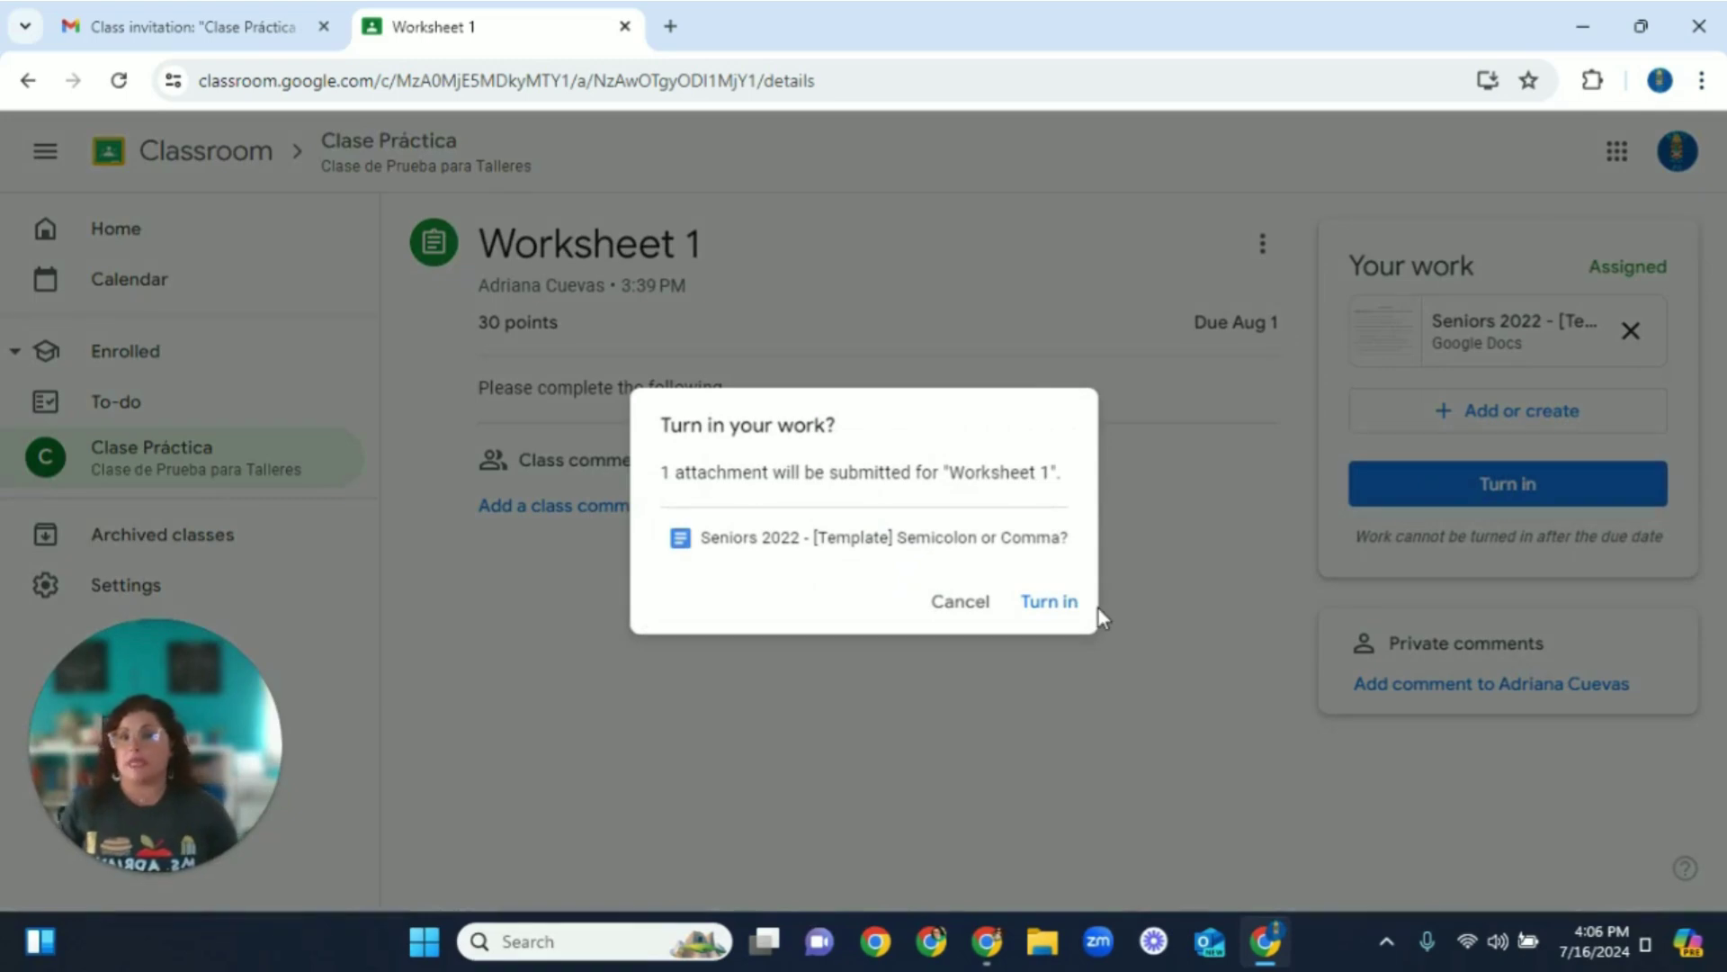
left_click(1049, 602)
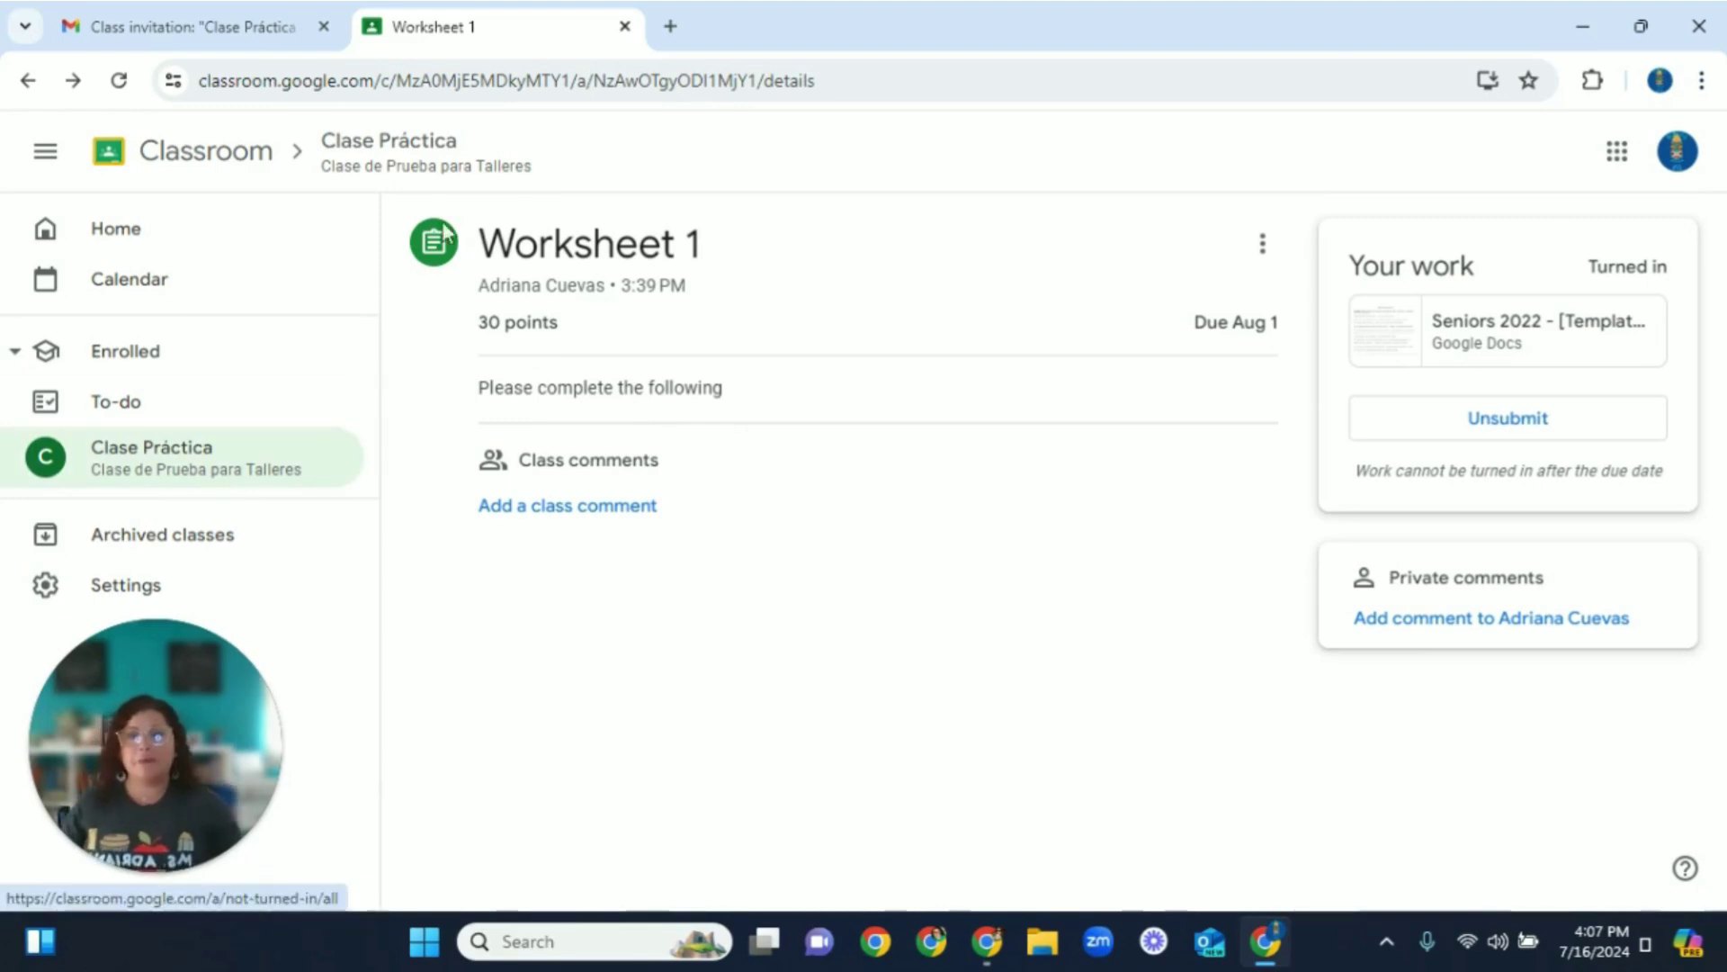
left_click(455, 168)
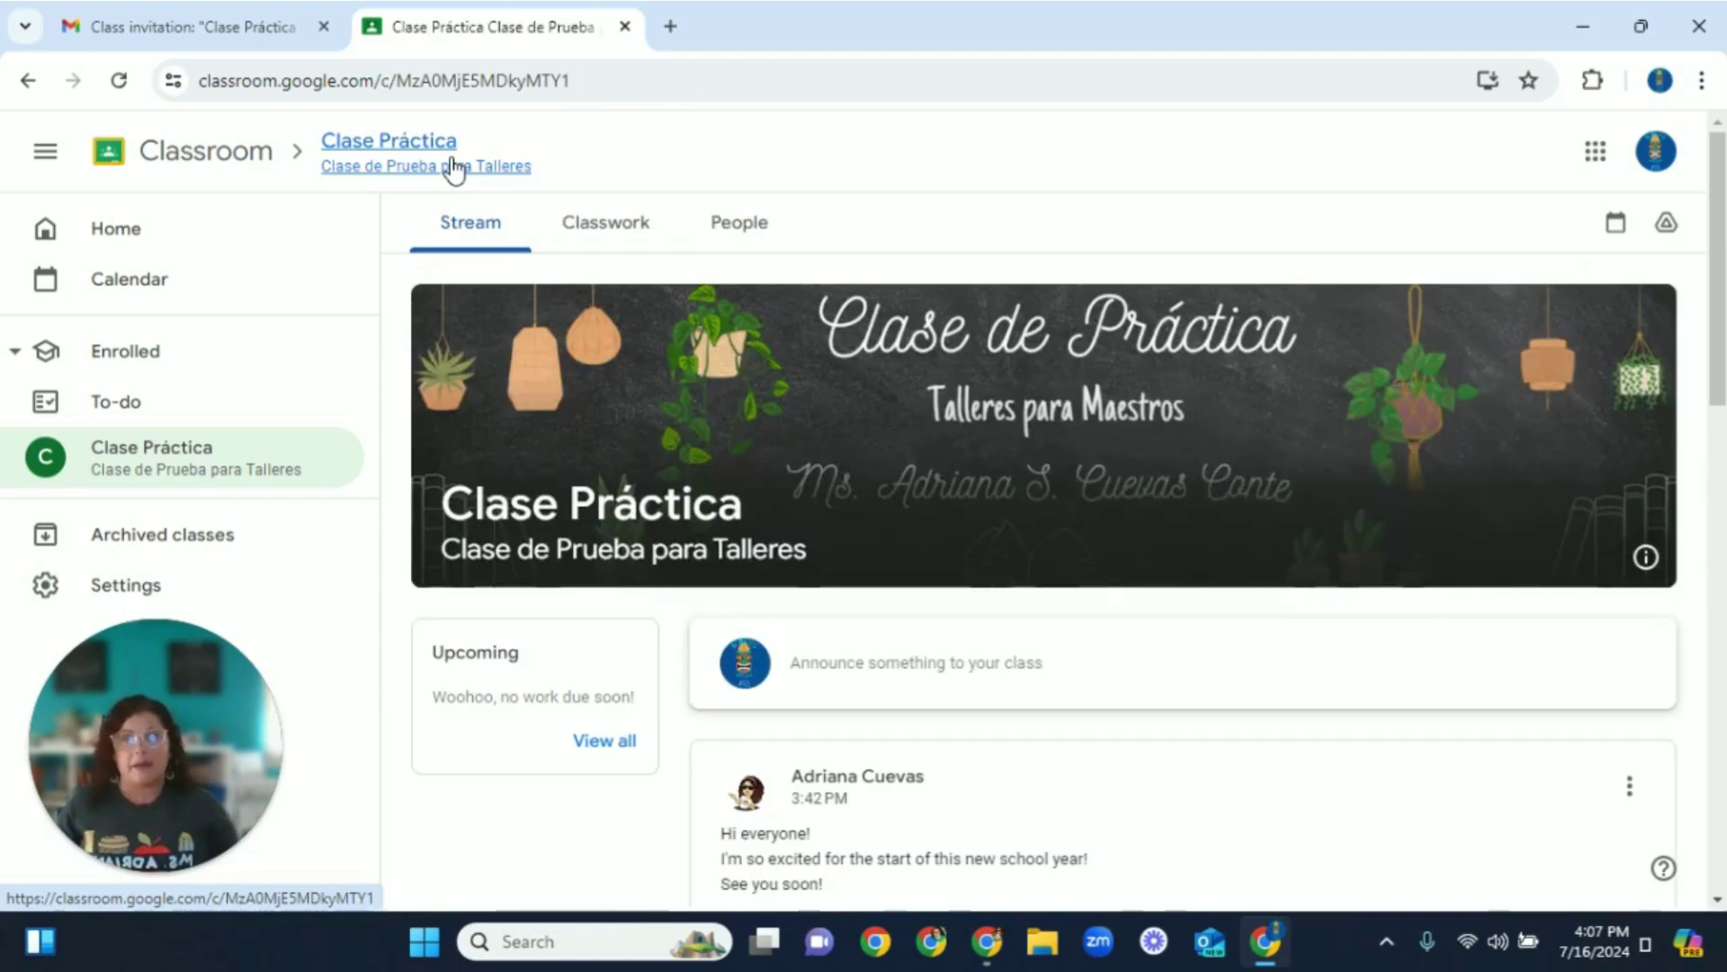
left_click(594, 229)
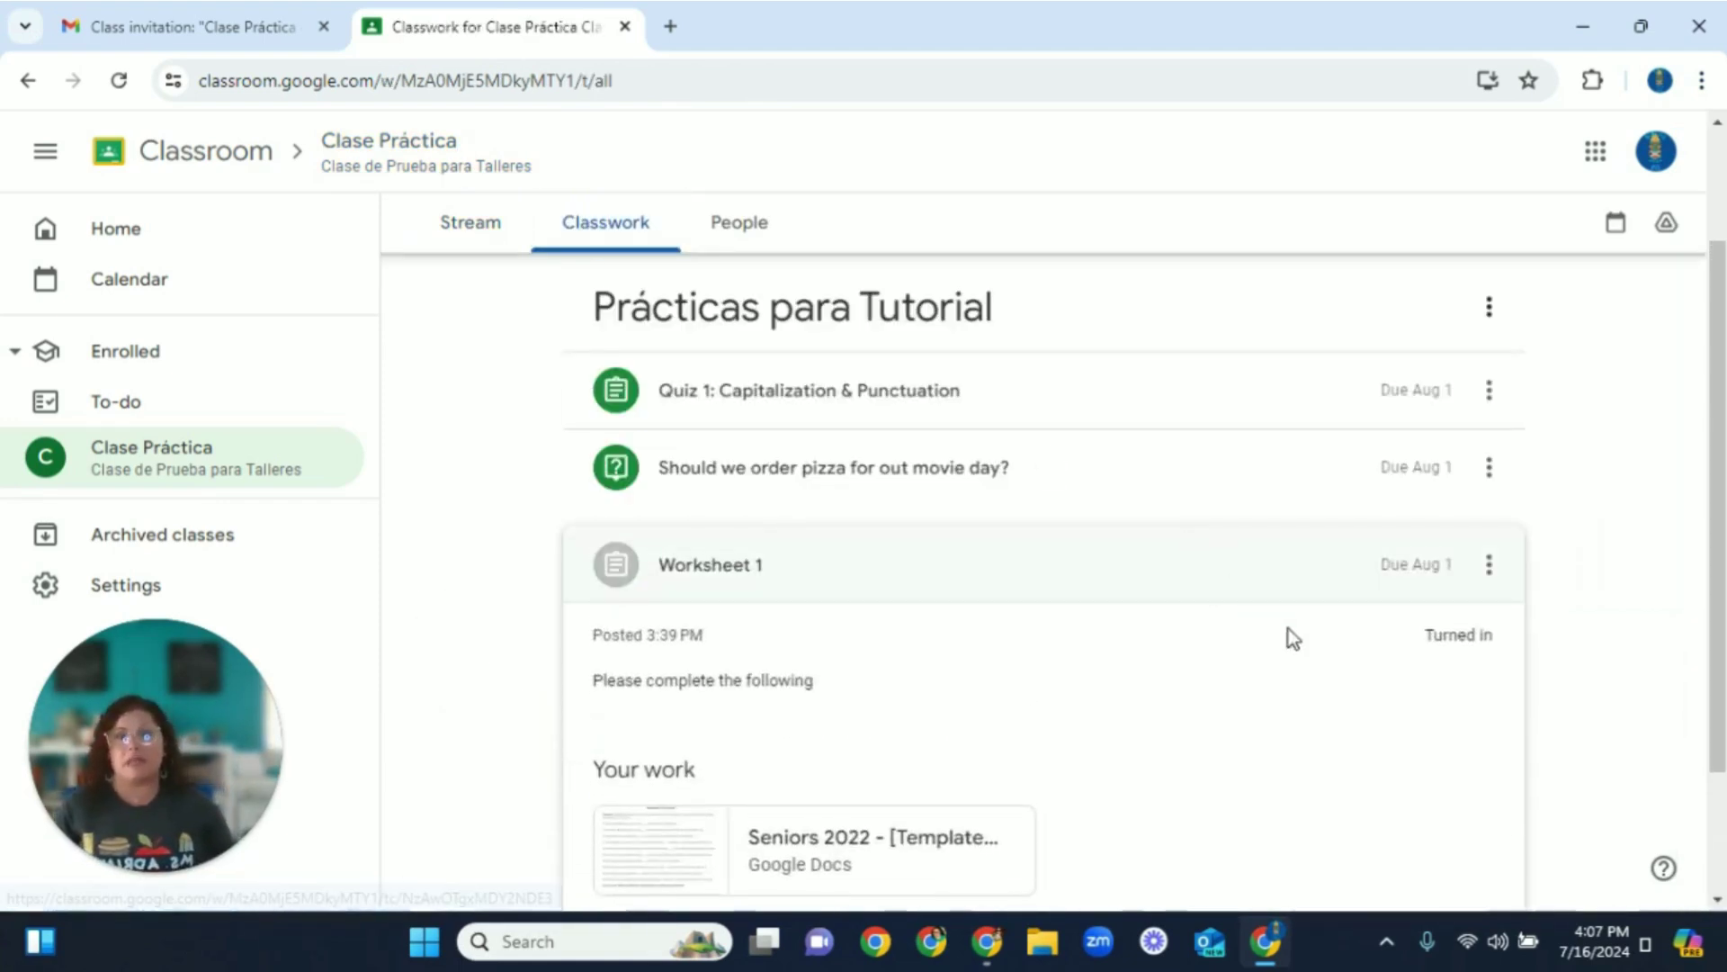
scroll(1035, 668, "up", 1)
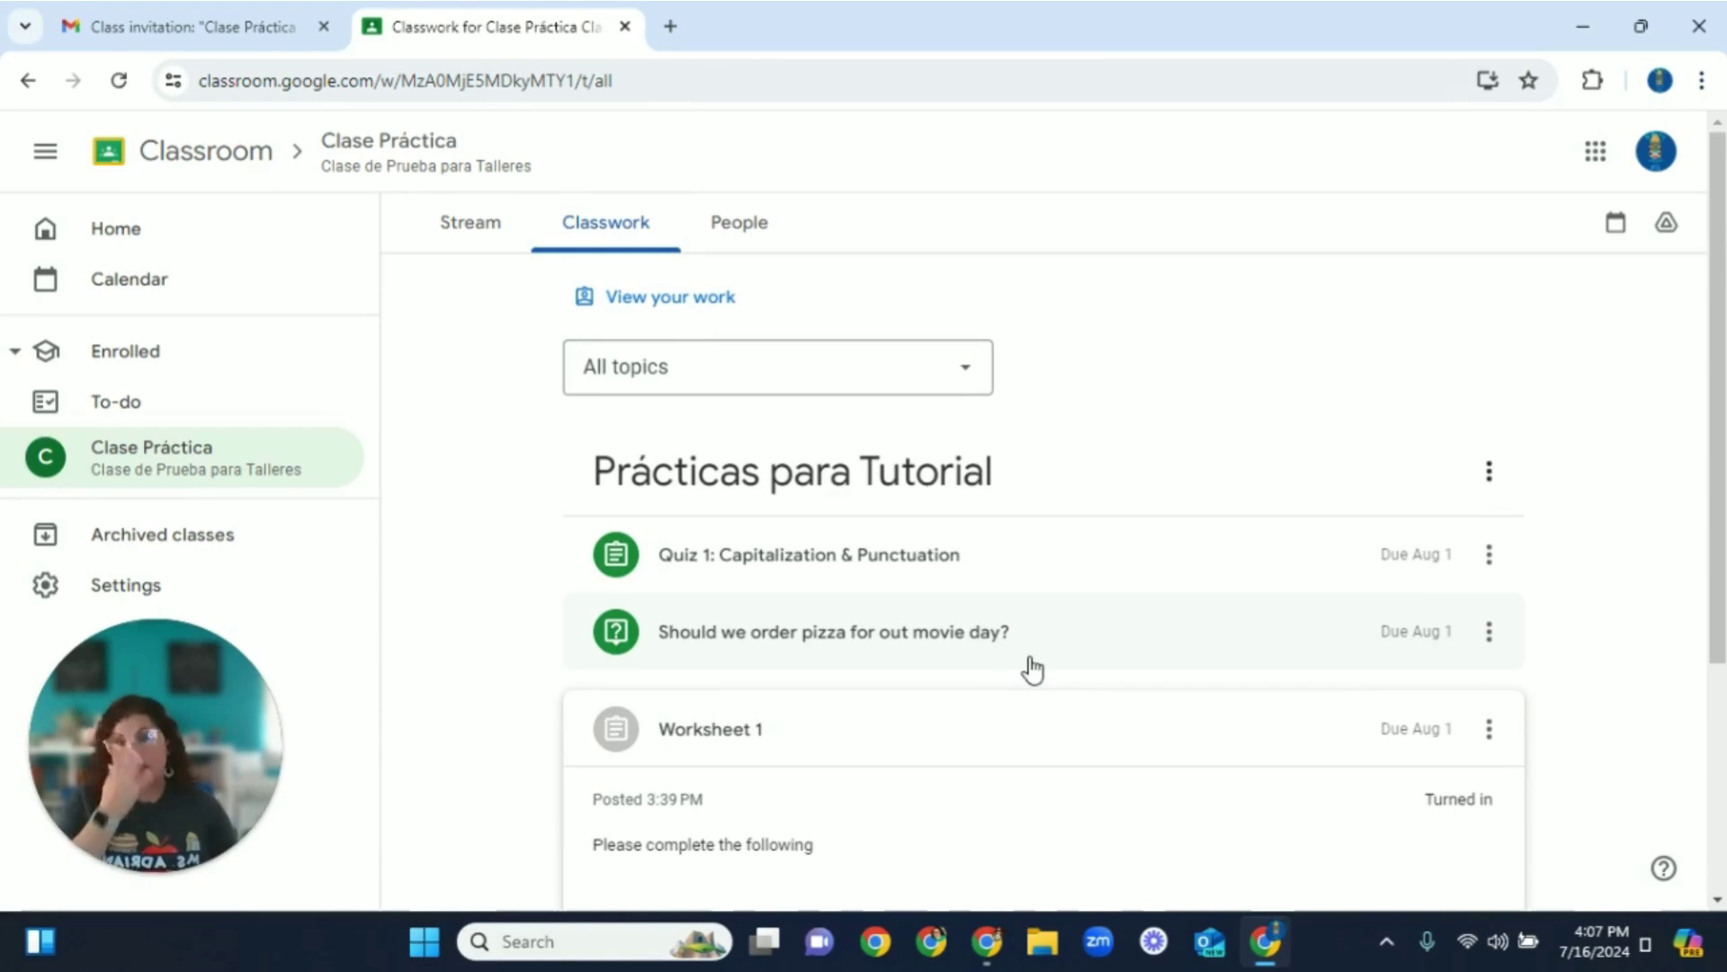
- Answer the question "Should we order pizza for out movie day?" with Yes and turn it in
left_click(795, 641)
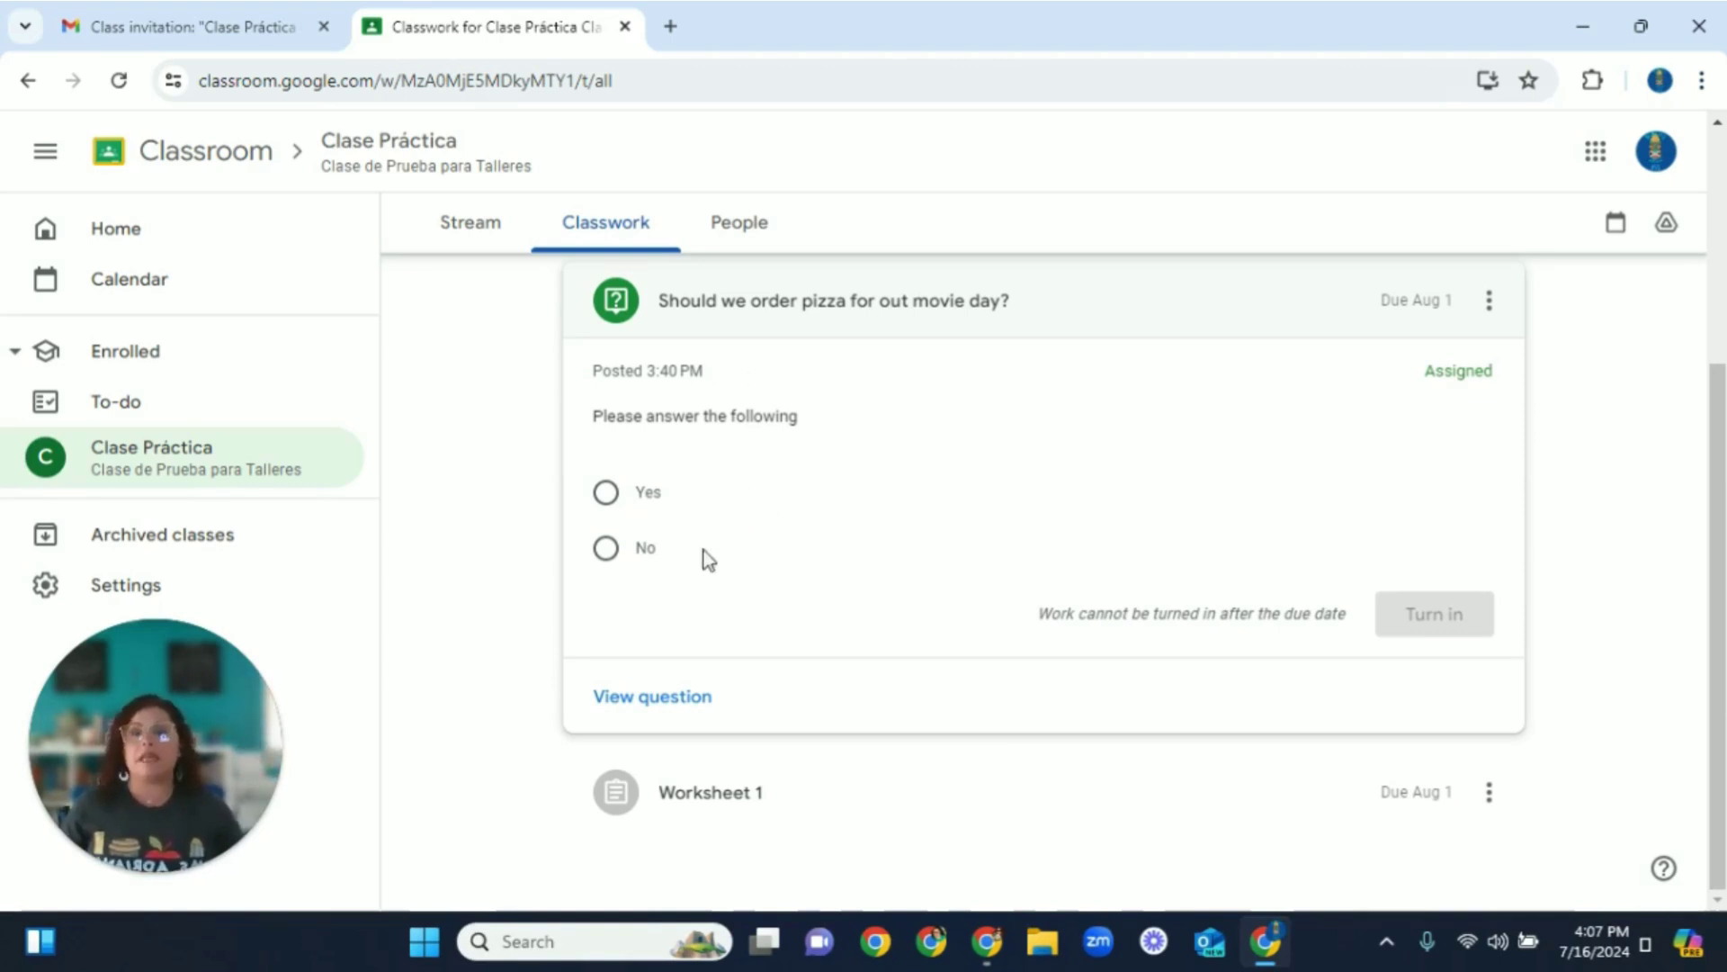
left_click(608, 492)
left_click(605, 548)
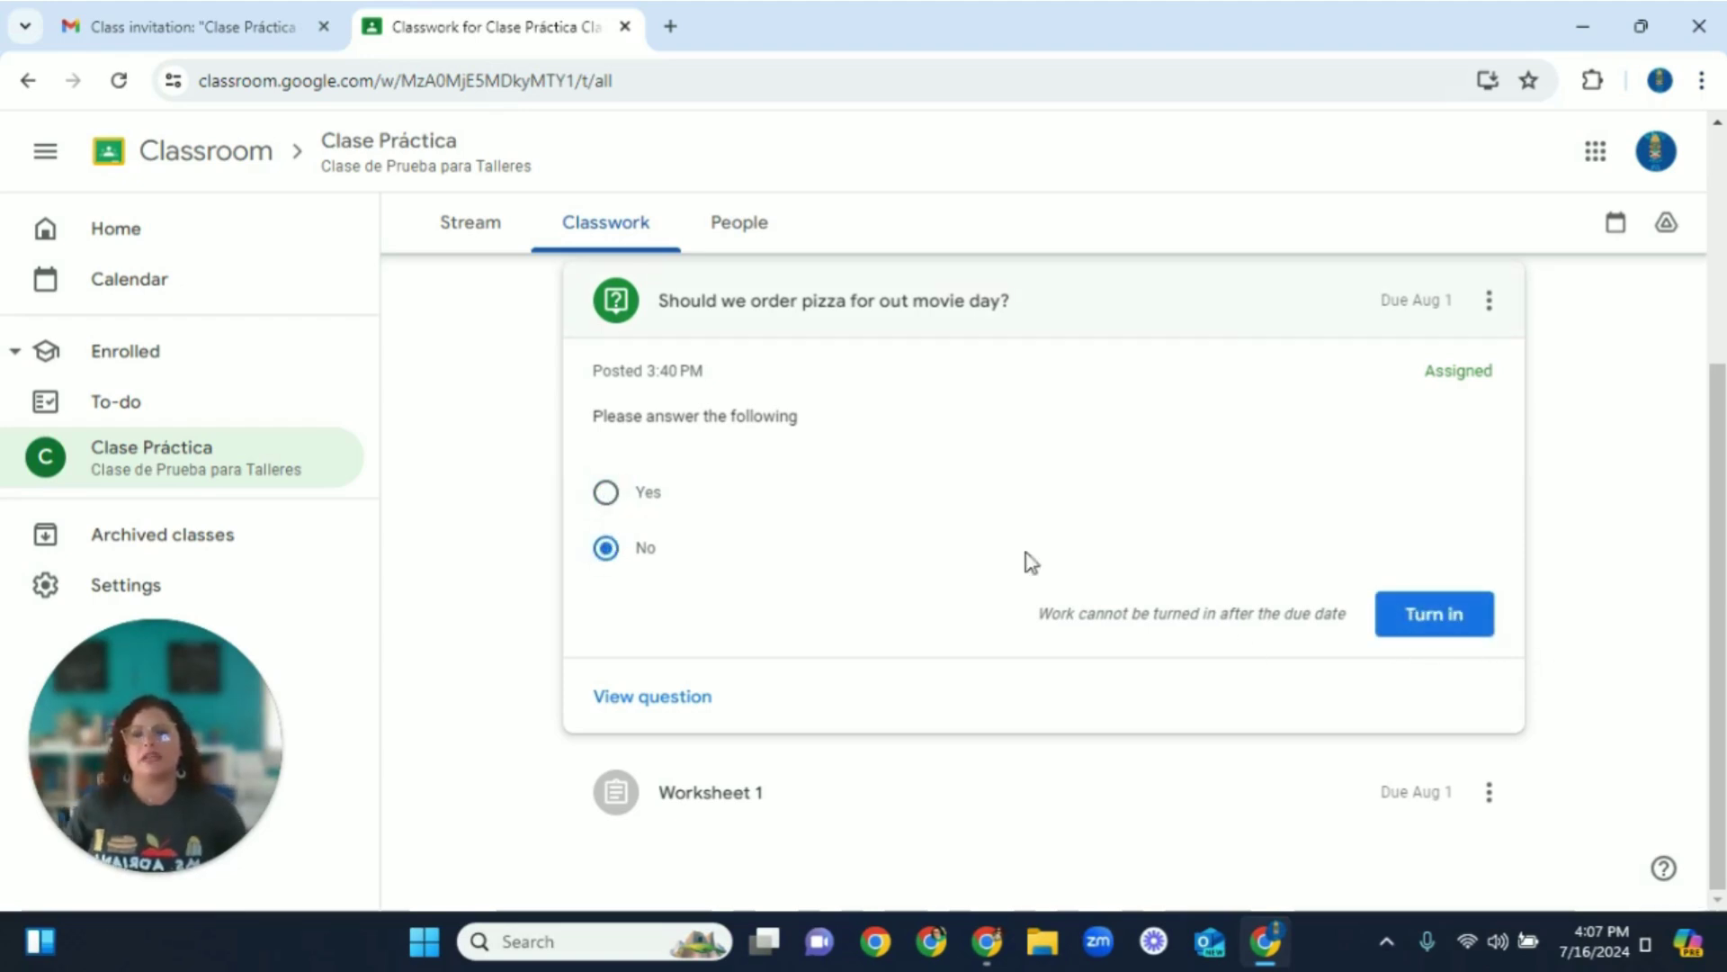
left_click(637, 494)
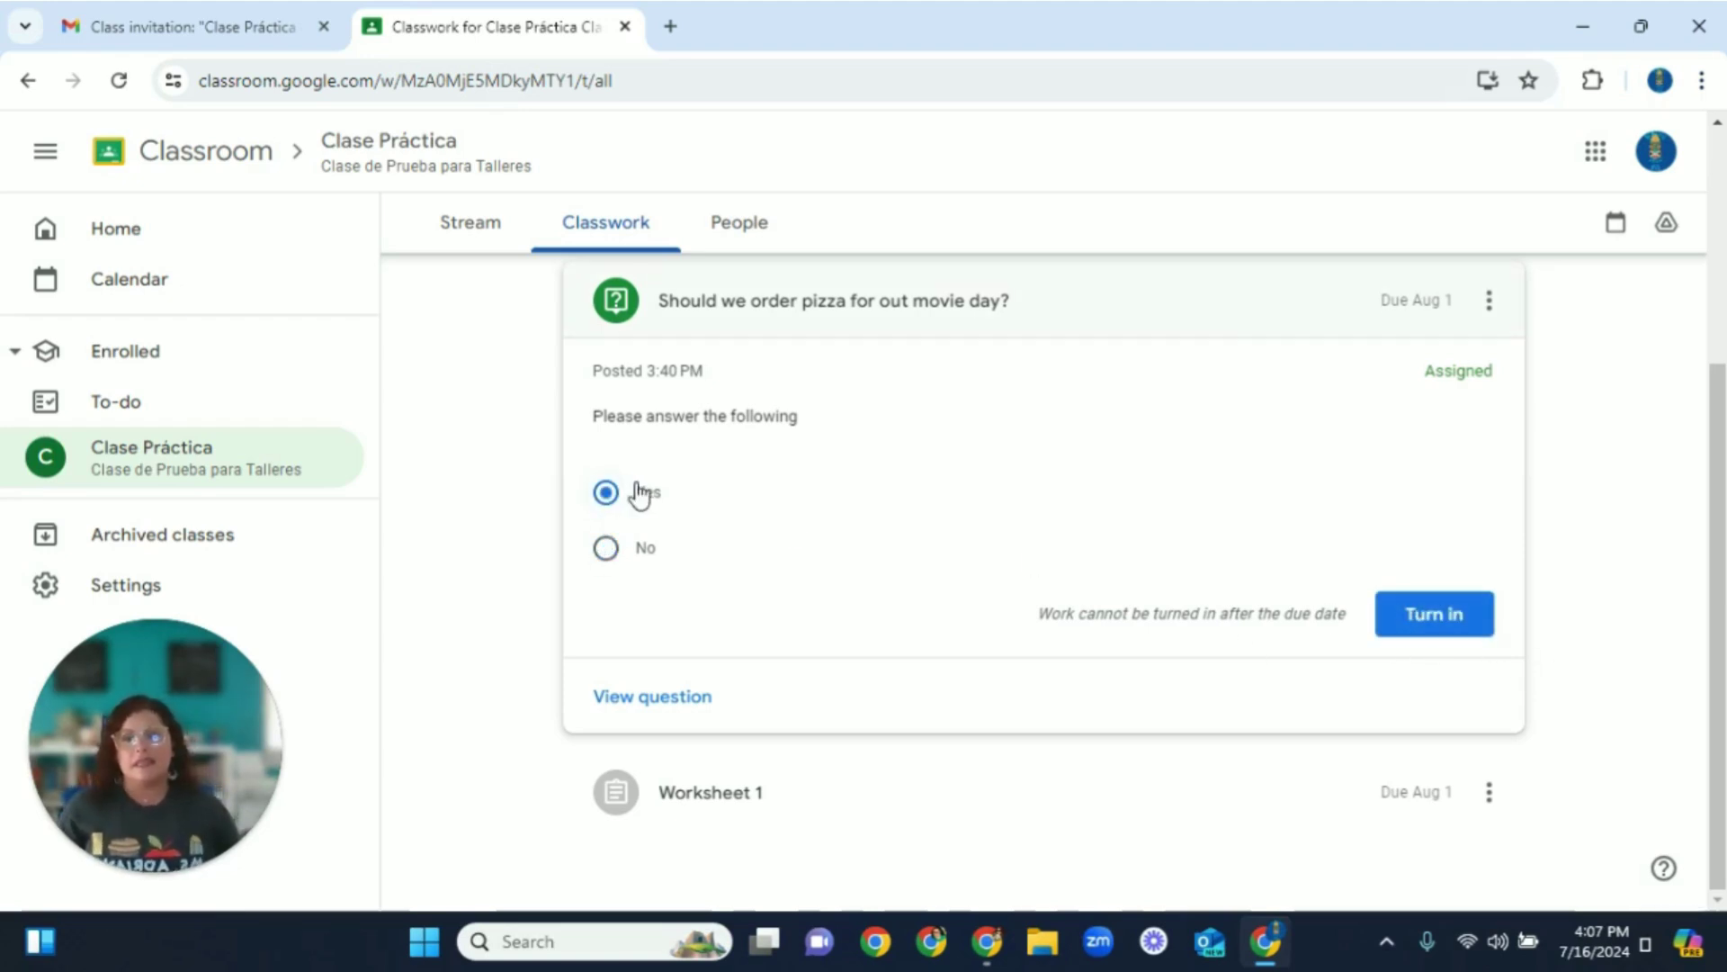
left_click(1425, 629)
left_click(997, 583)
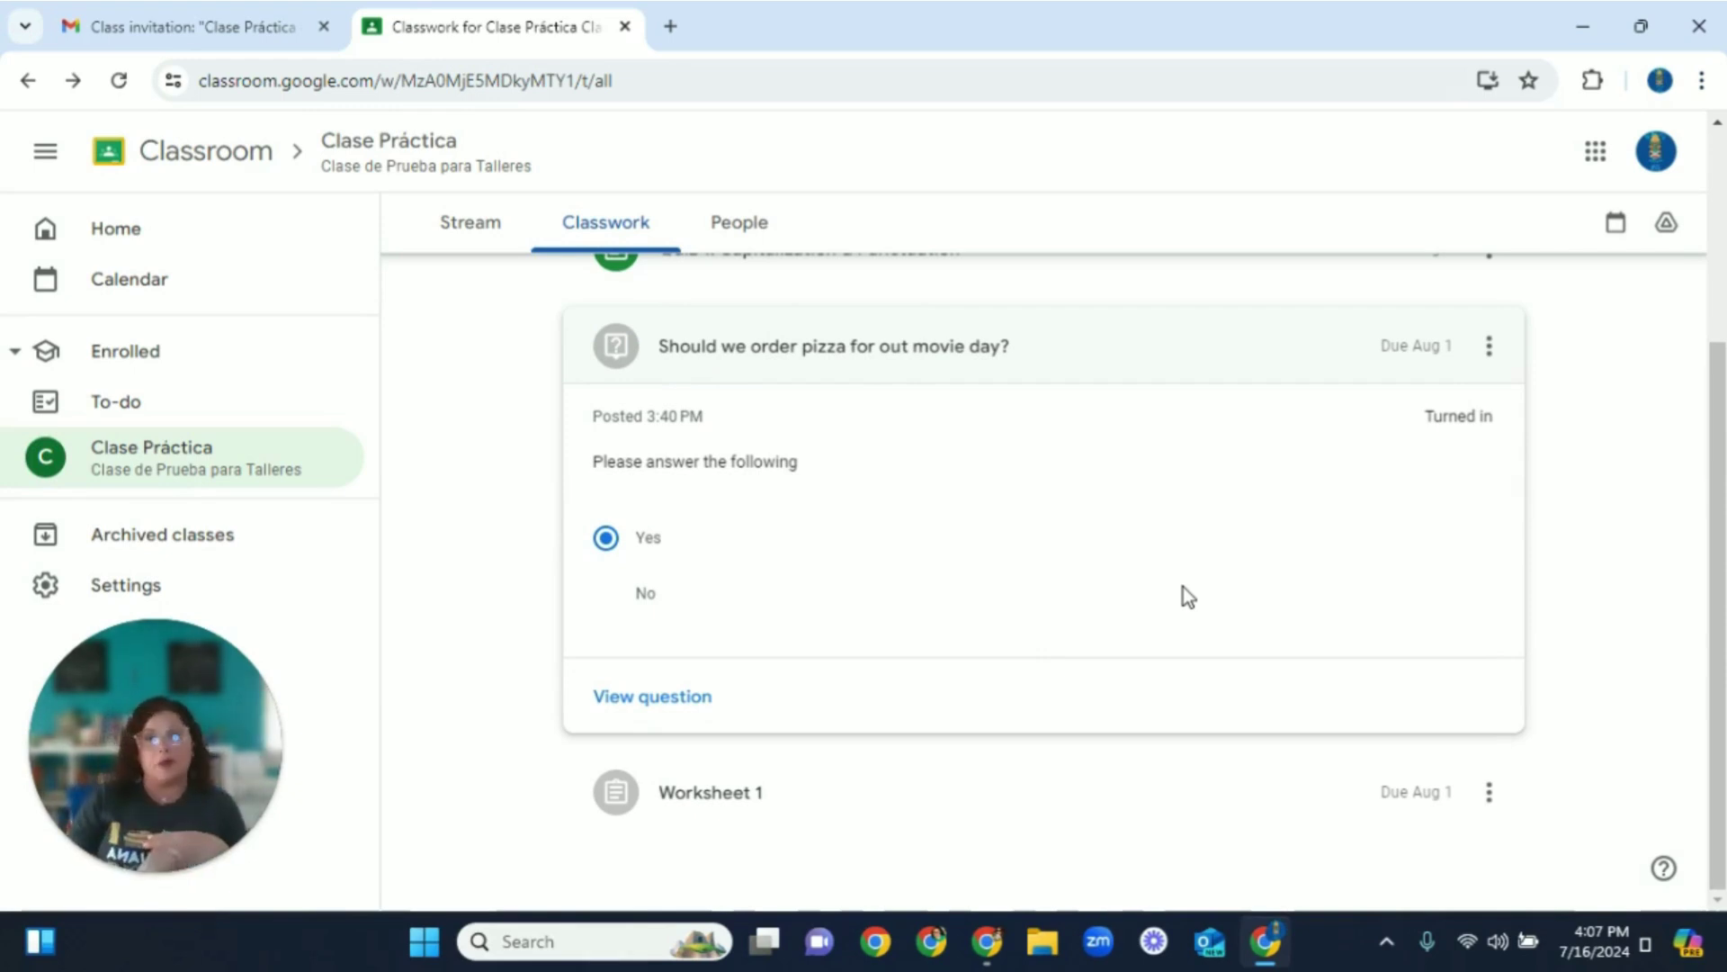
scroll(1179, 736, "up", 3)
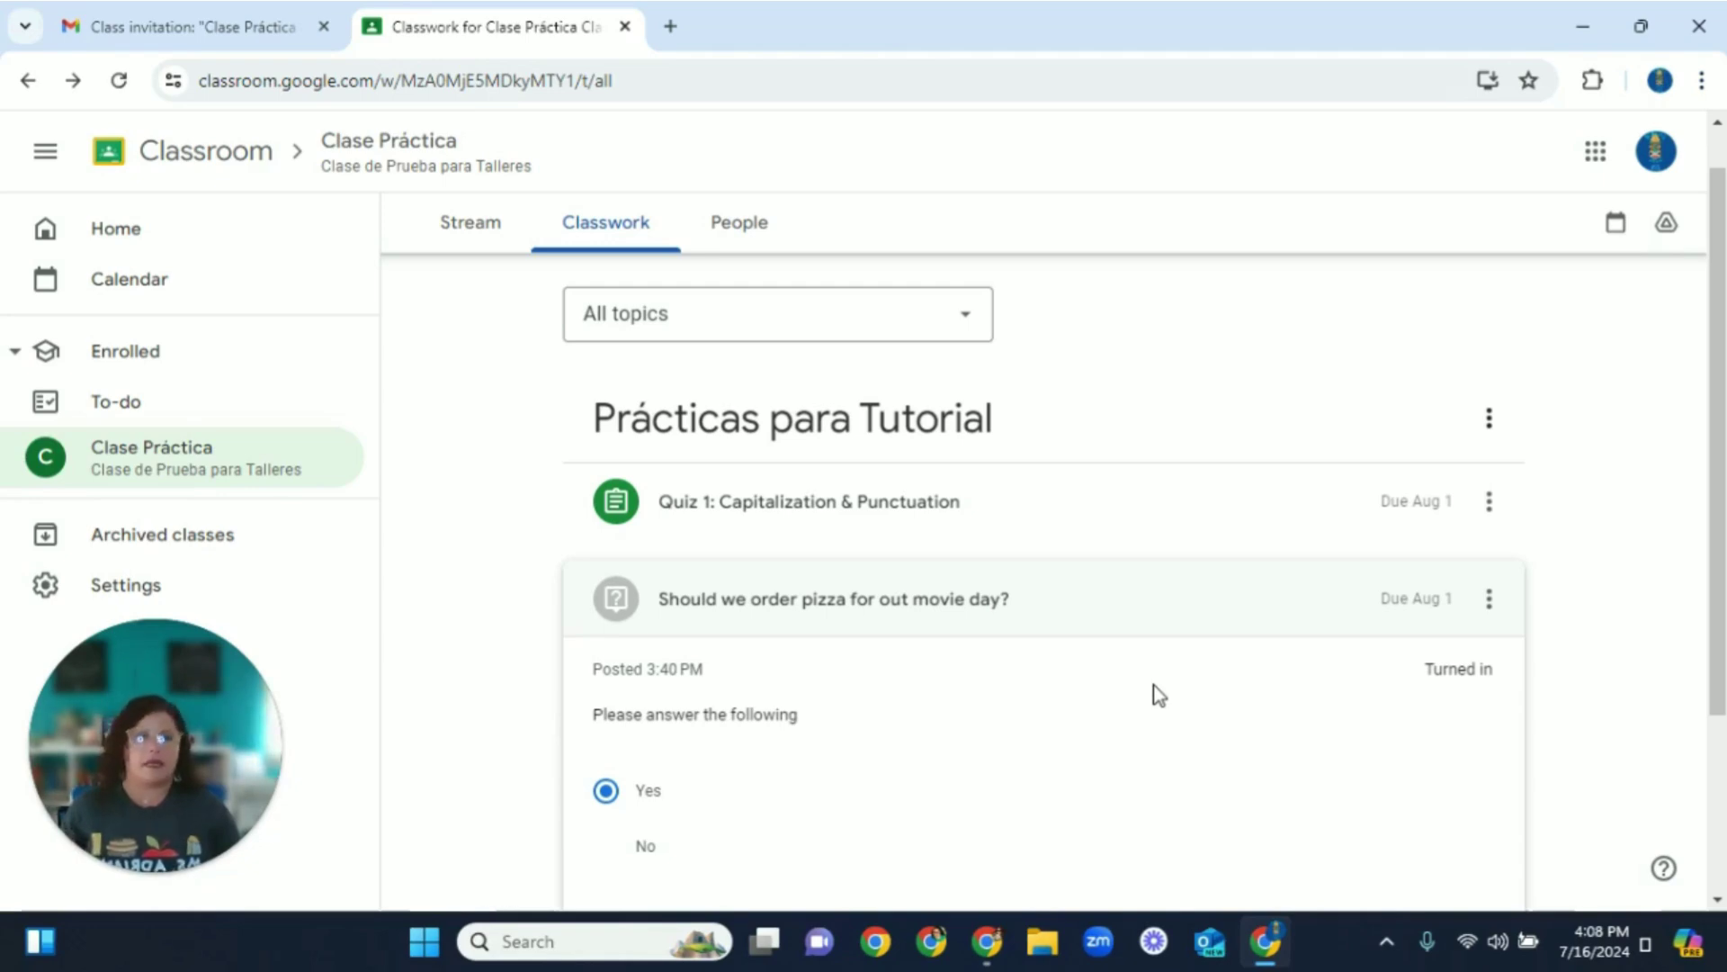
- Open the Google Form attached to Quiz 1: Capitalization & Punctuation, look through its questions and close it
left_click(819, 522)
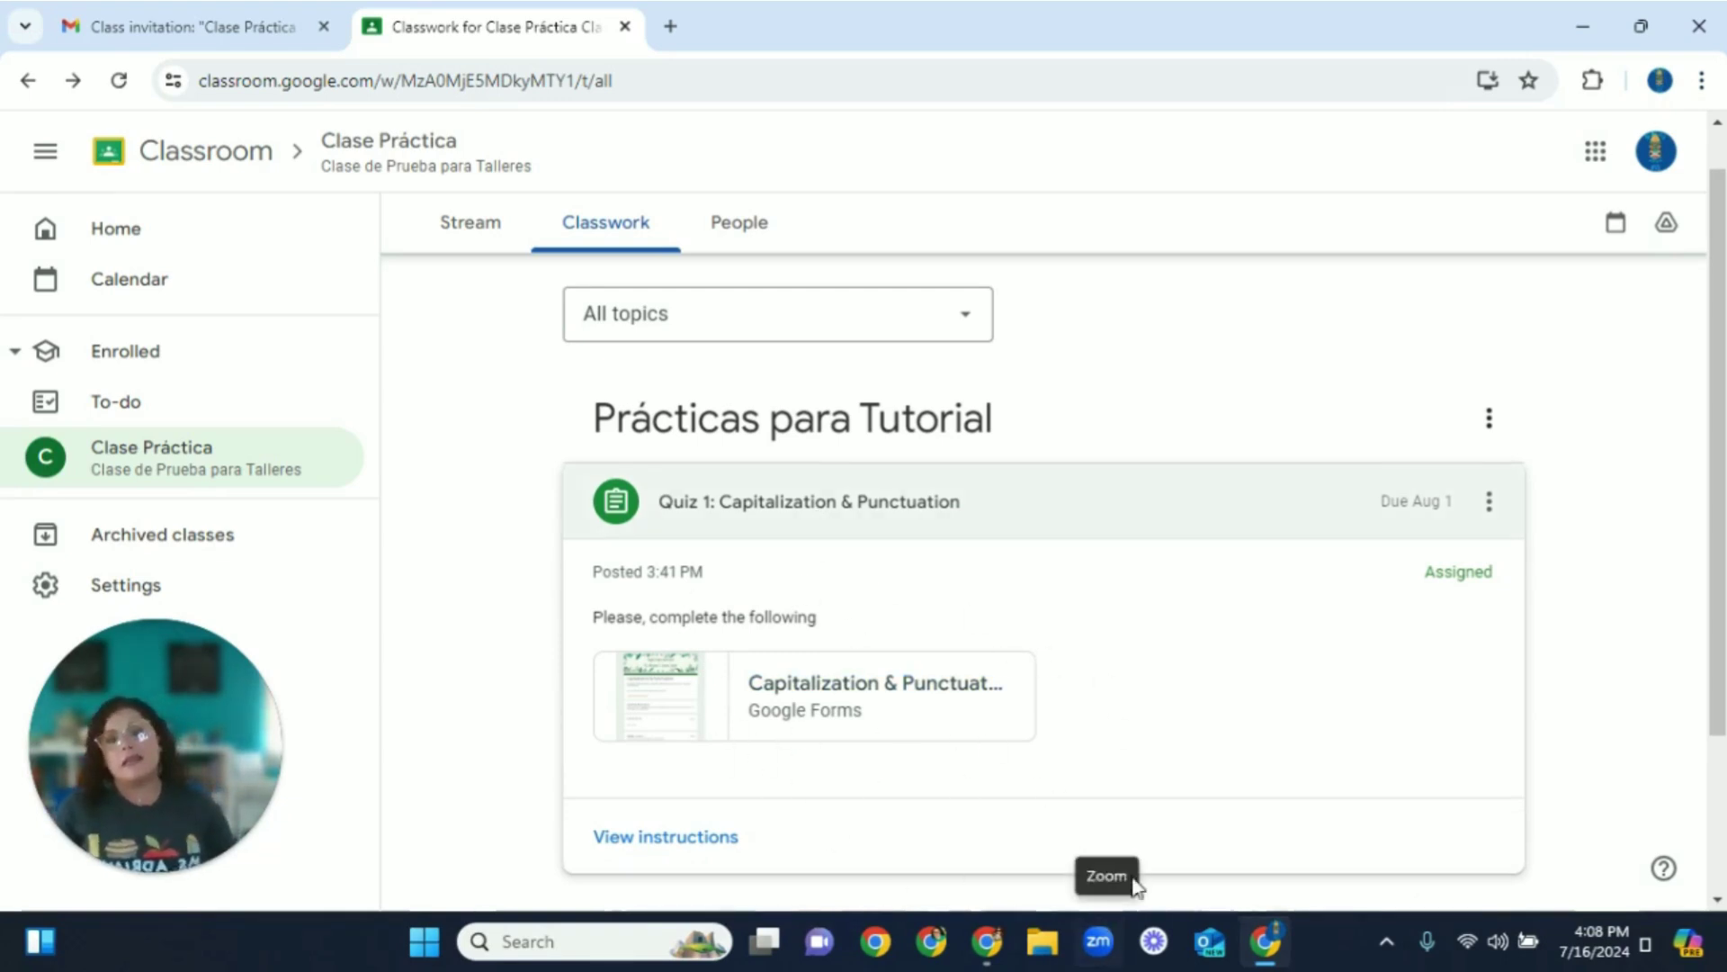
left_click(883, 685)
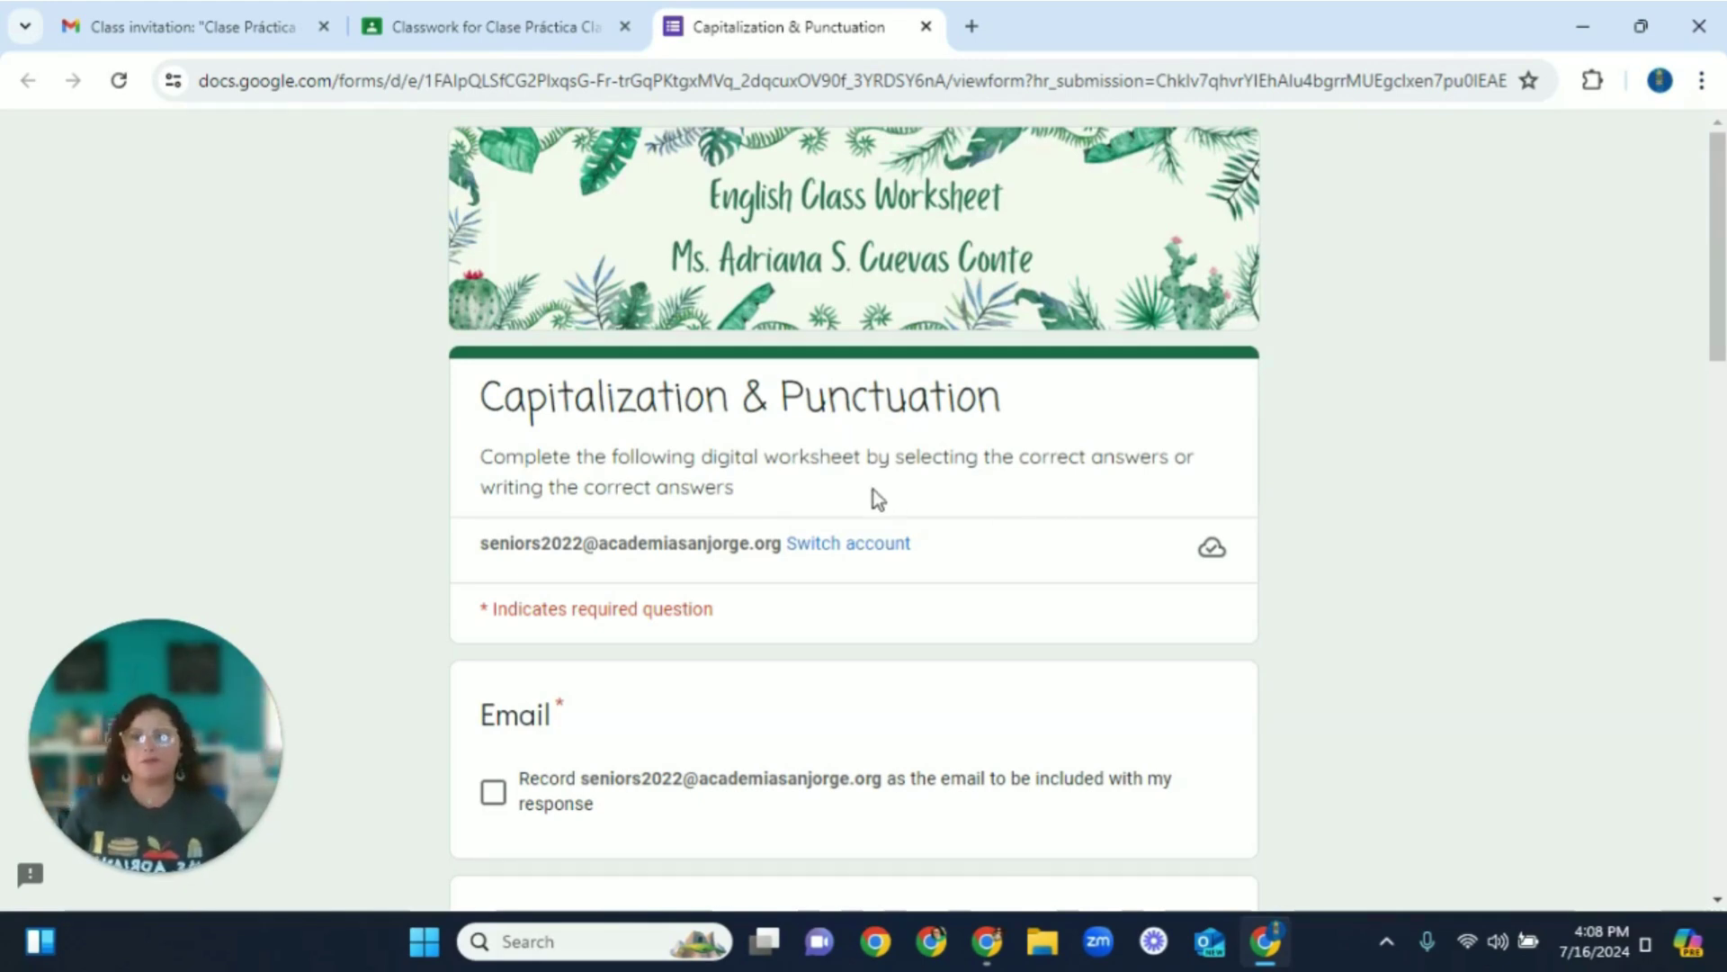
scroll(874, 494, "down", 8)
scroll(883, 517, "down", 10)
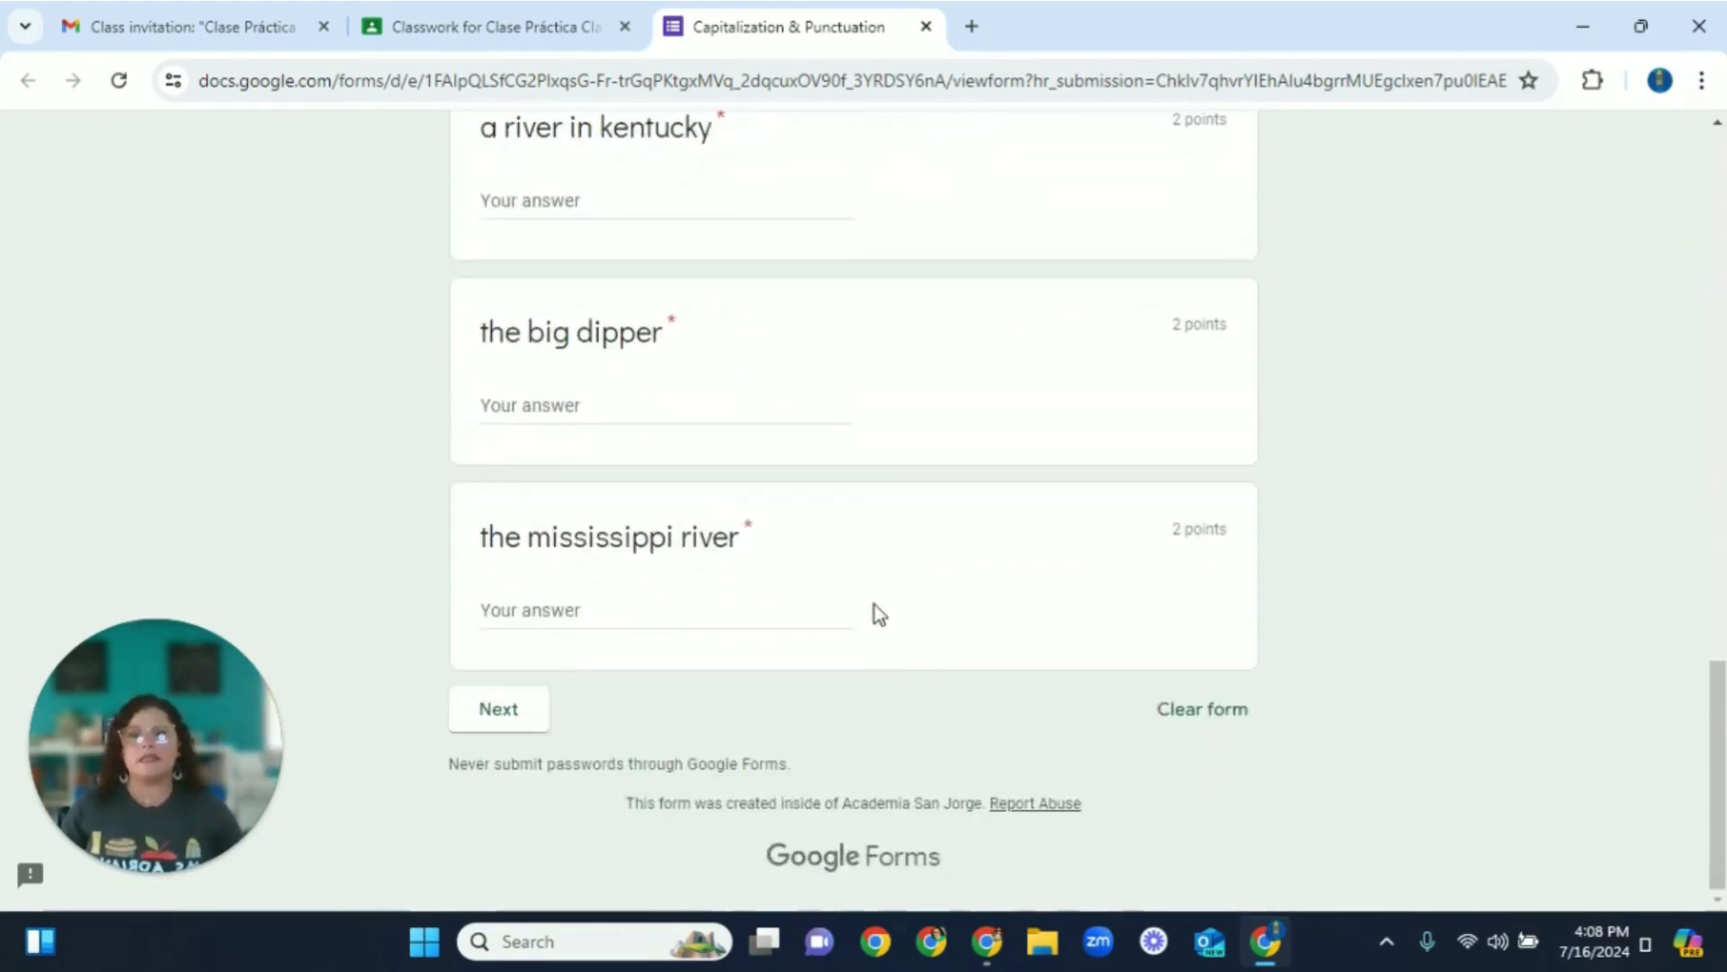
scroll(905, 648, "up", 15)
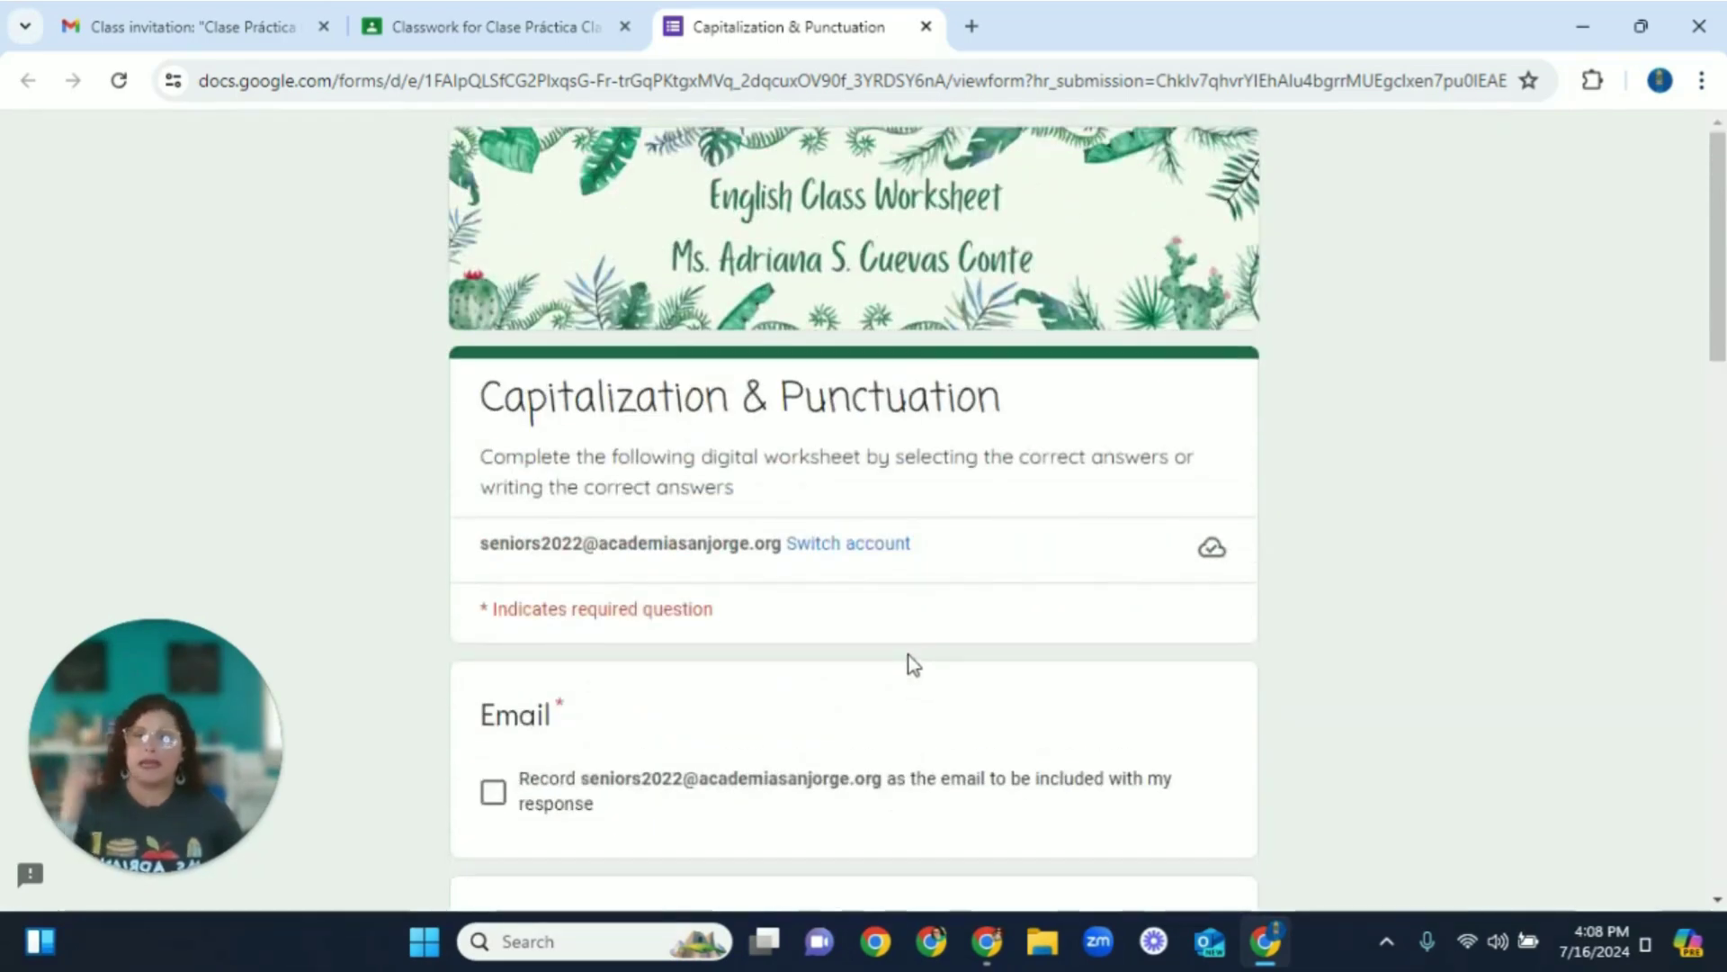
left_click(927, 27)
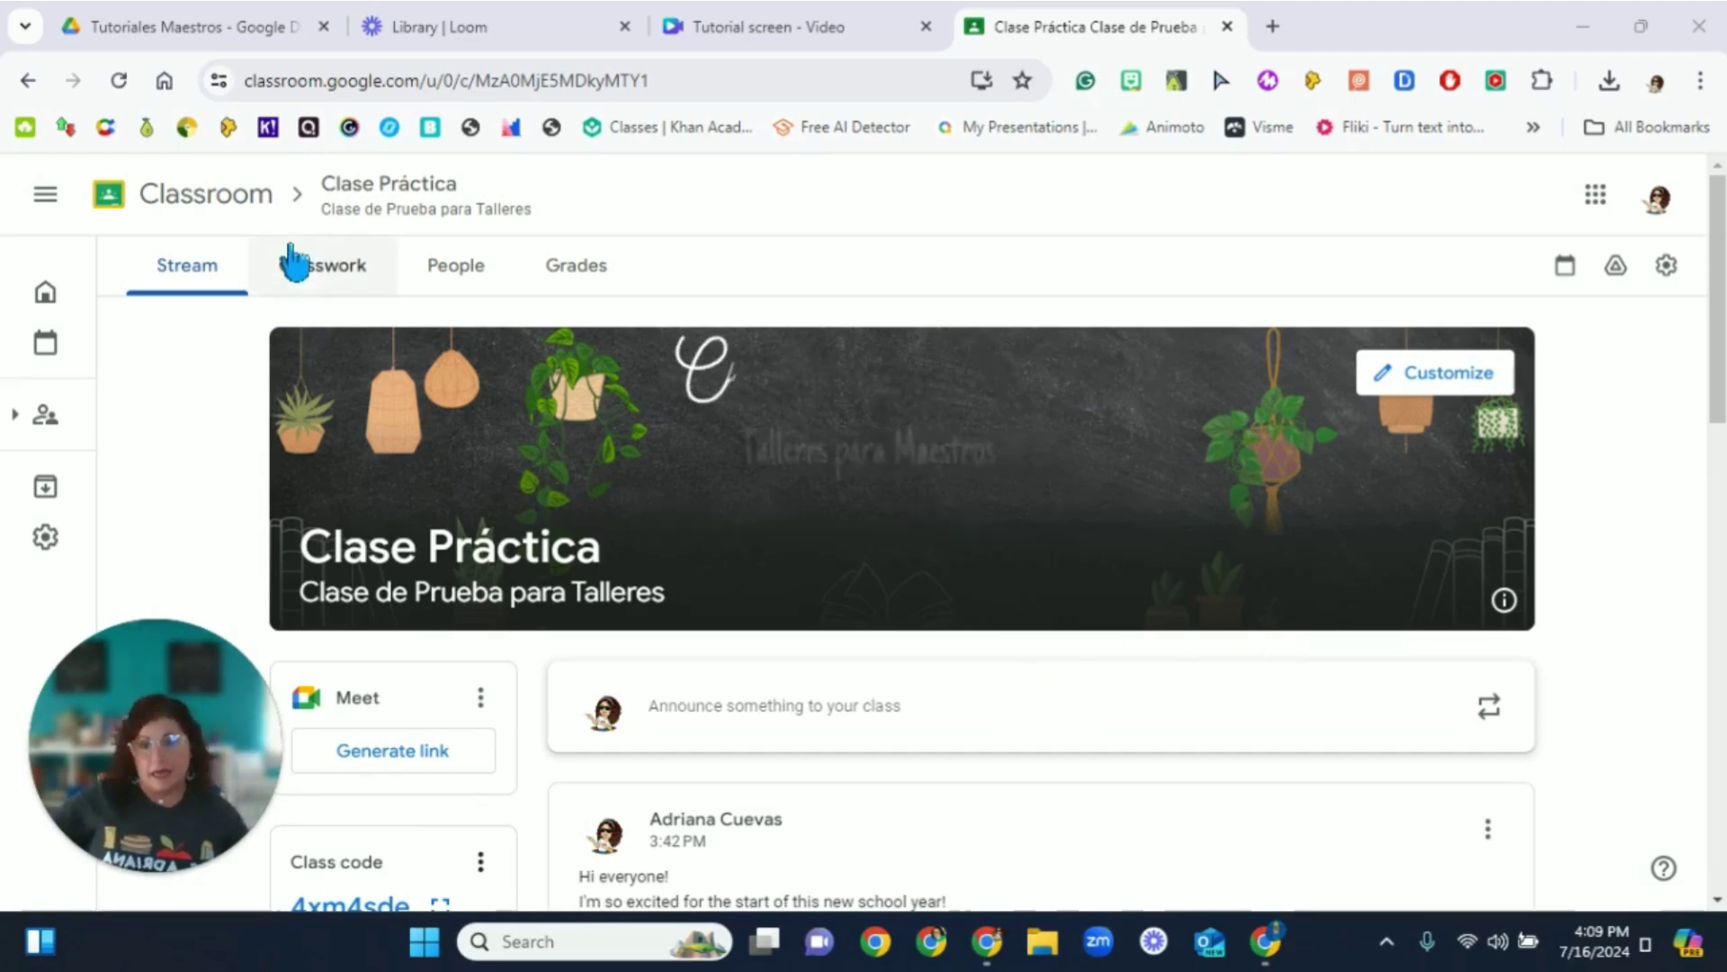
- In the teacher's classwork, attach the copied presentation link to the "Literary Genres" material, post it and close the source presentation
left_click(298, 275)
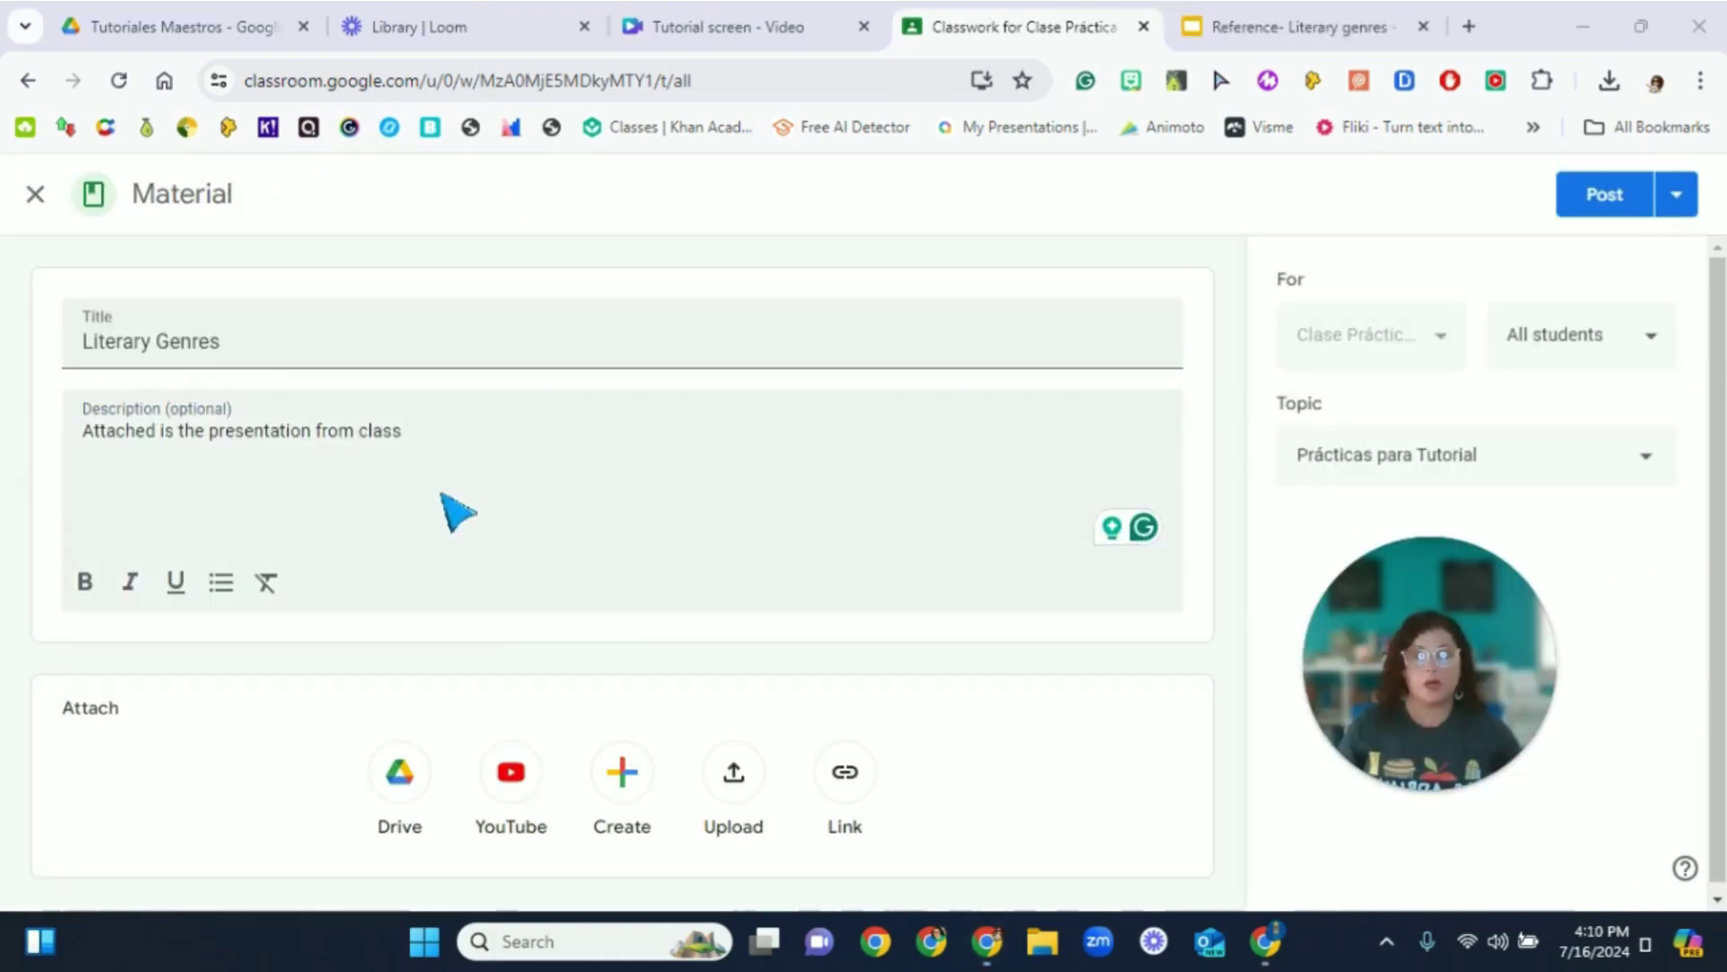
left_click(828, 777)
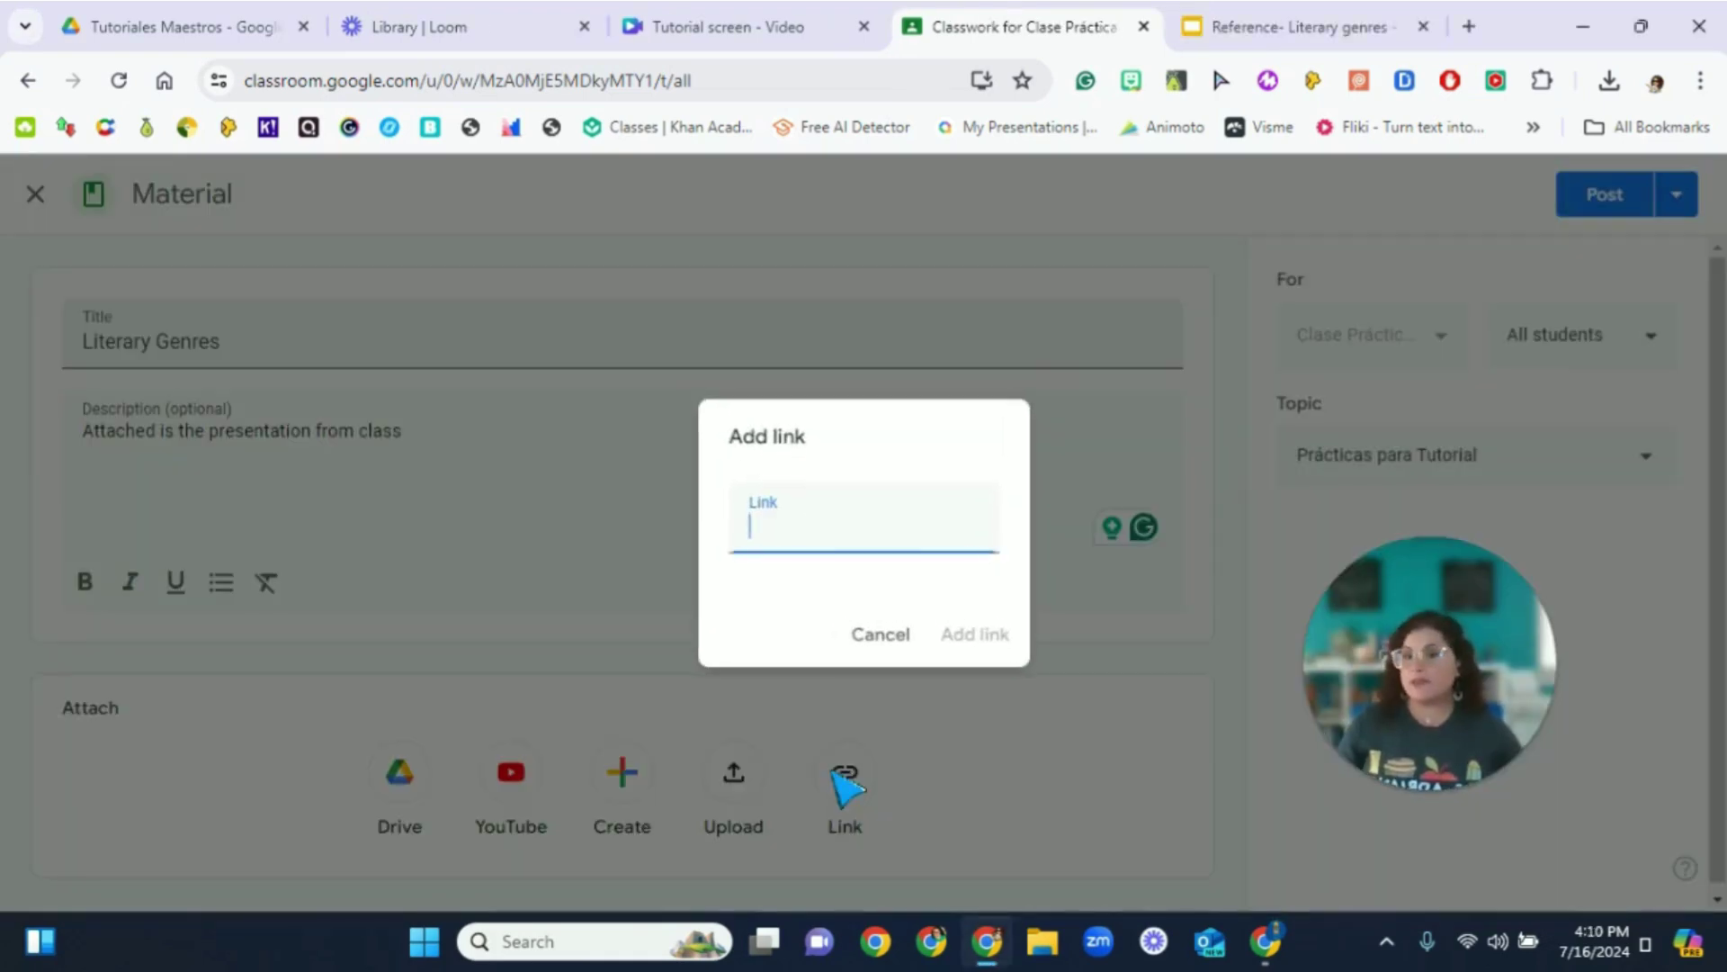
key("ctrl+v")
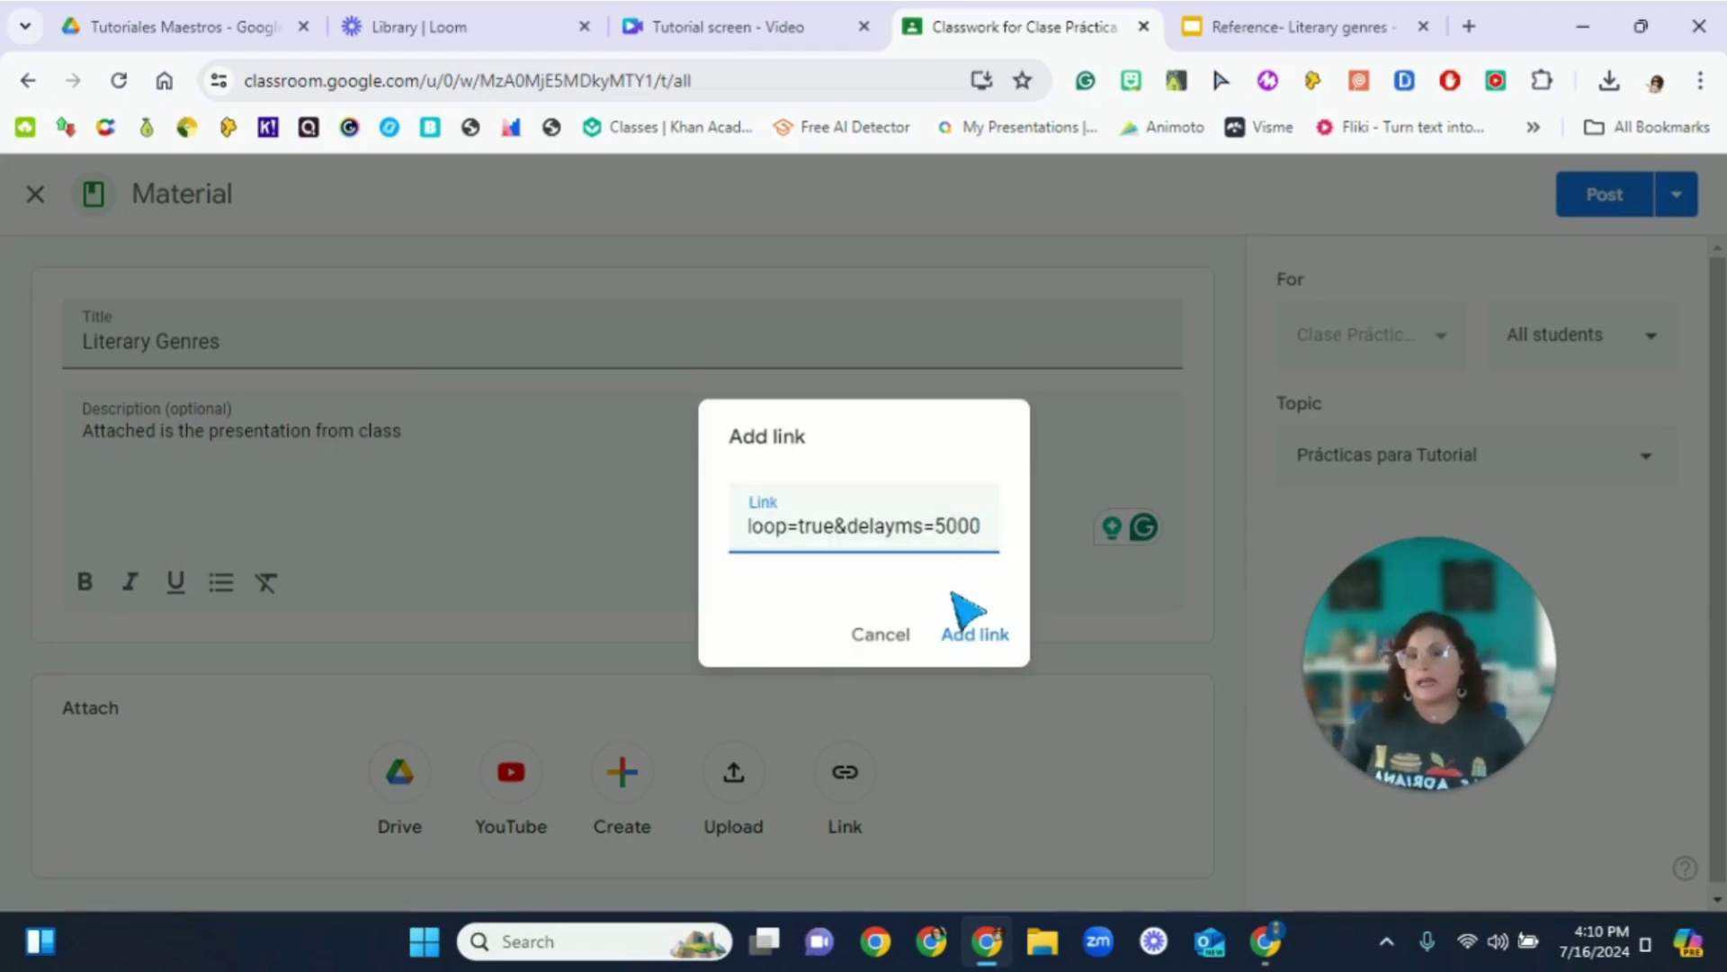
left_click(967, 636)
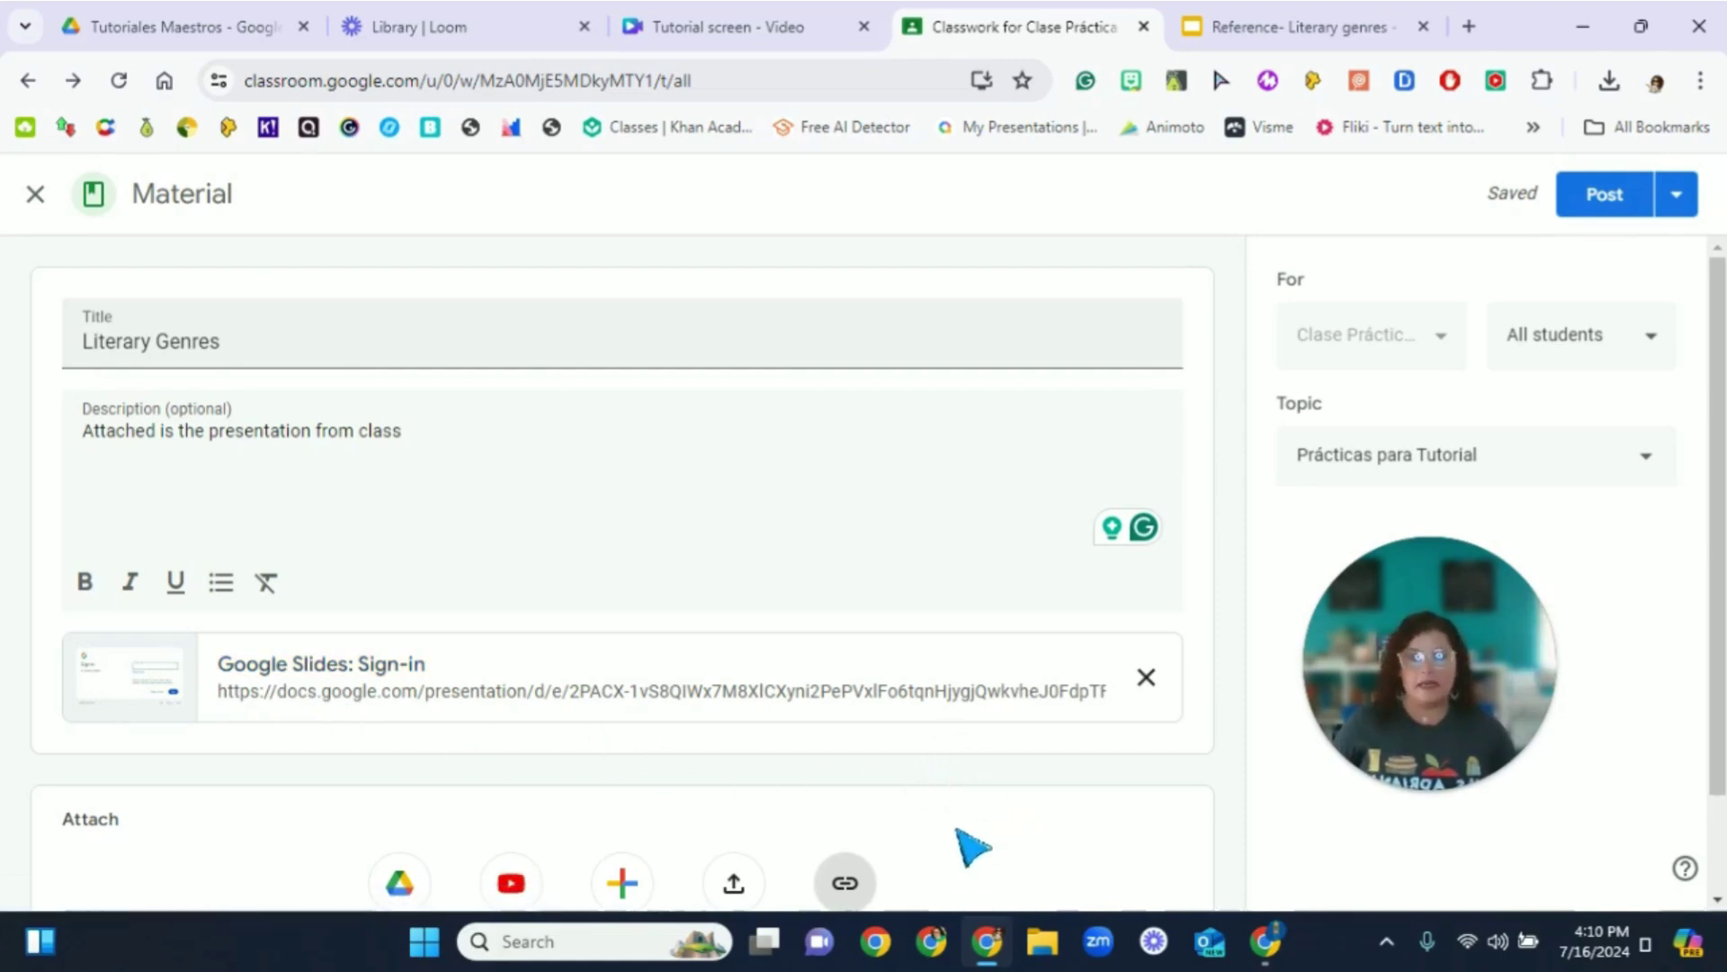
scroll(968, 845, "down", 1)
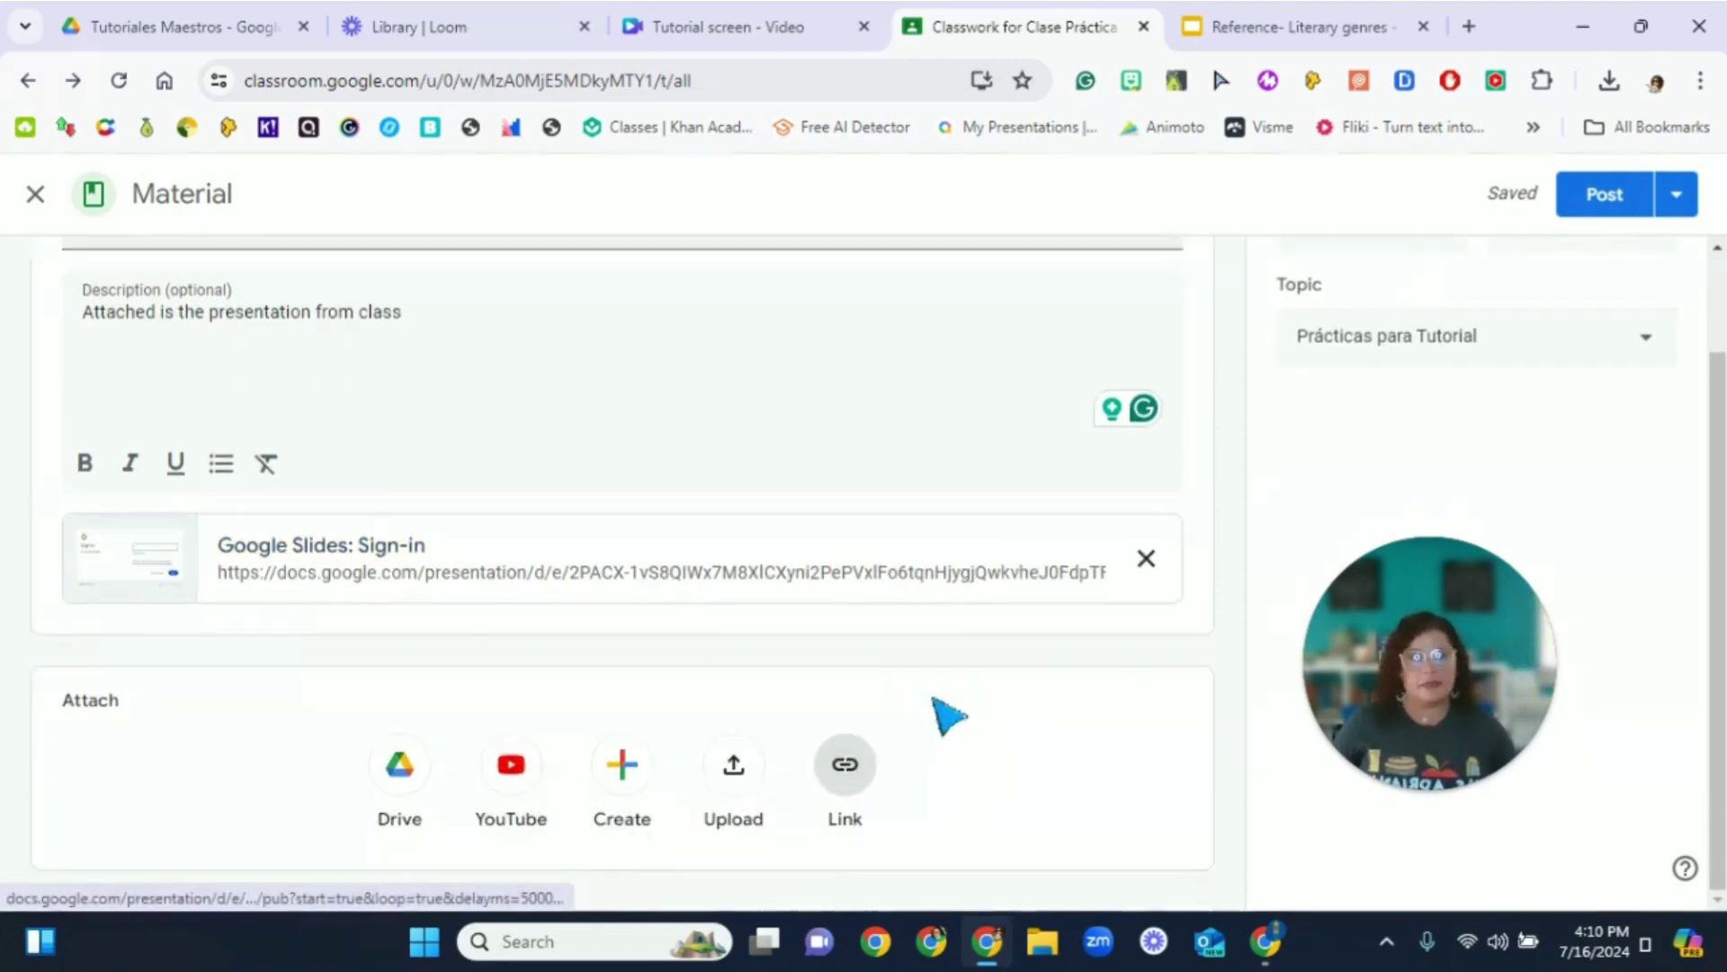
left_click(1611, 198)
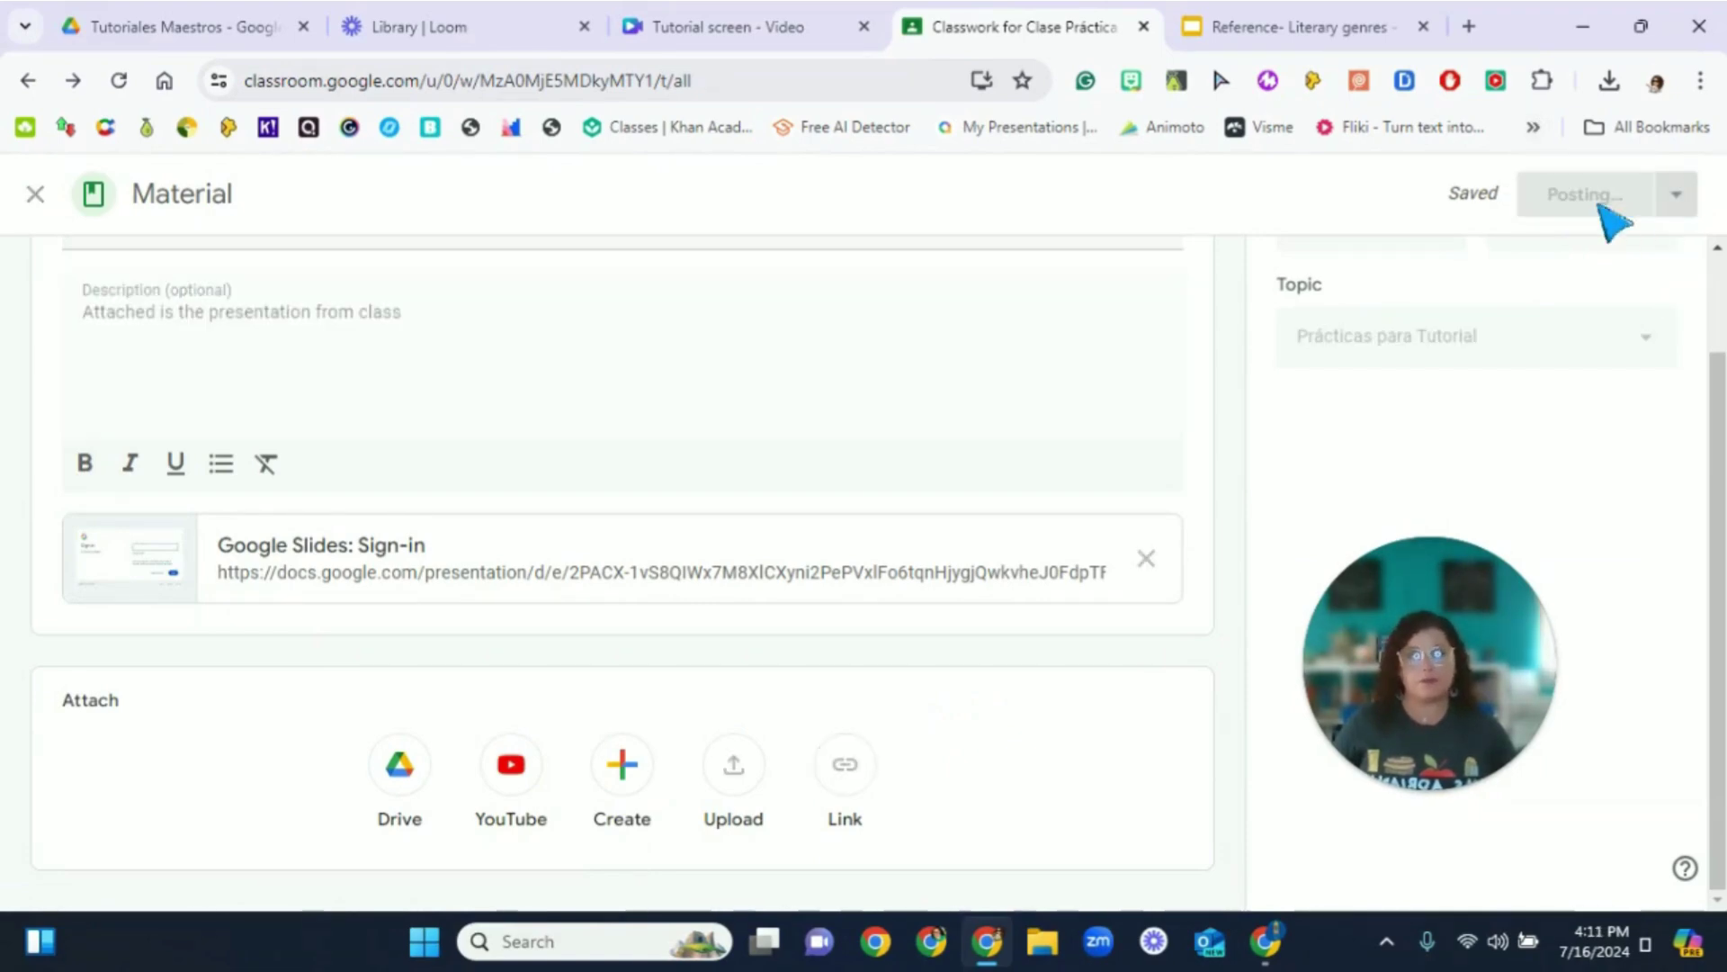
left_click(1424, 30)
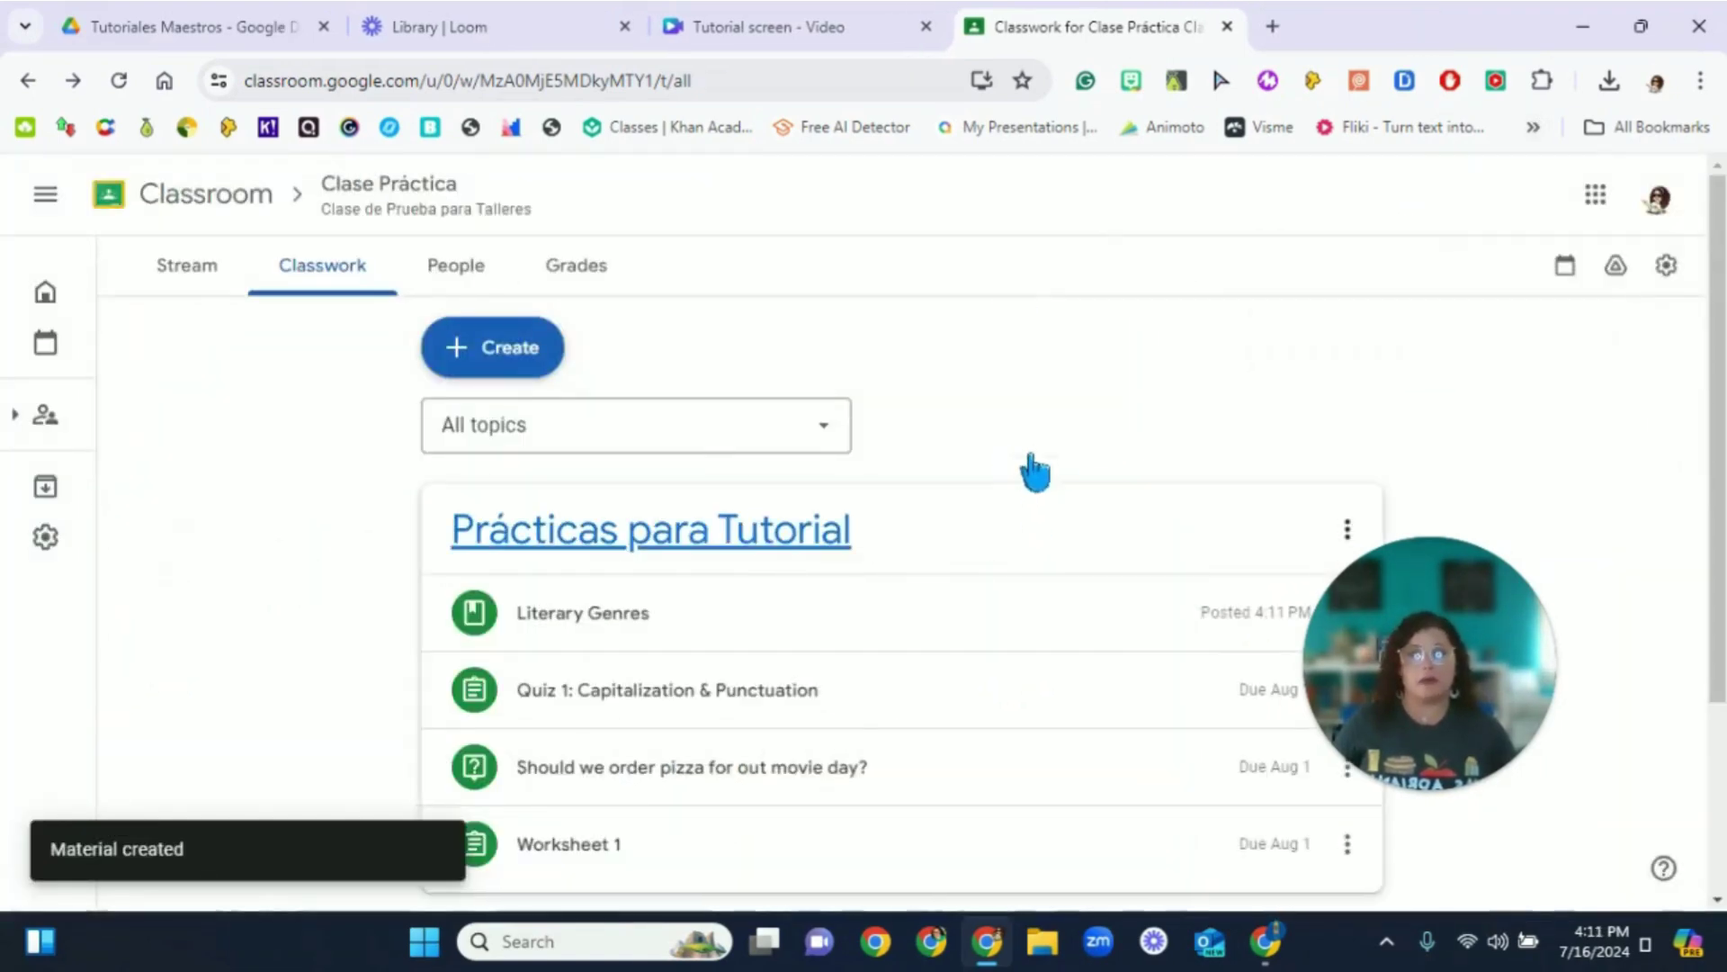
- Switch to the student's Classroom window and view the Literary Genres post in the class stream
left_click(1268, 945)
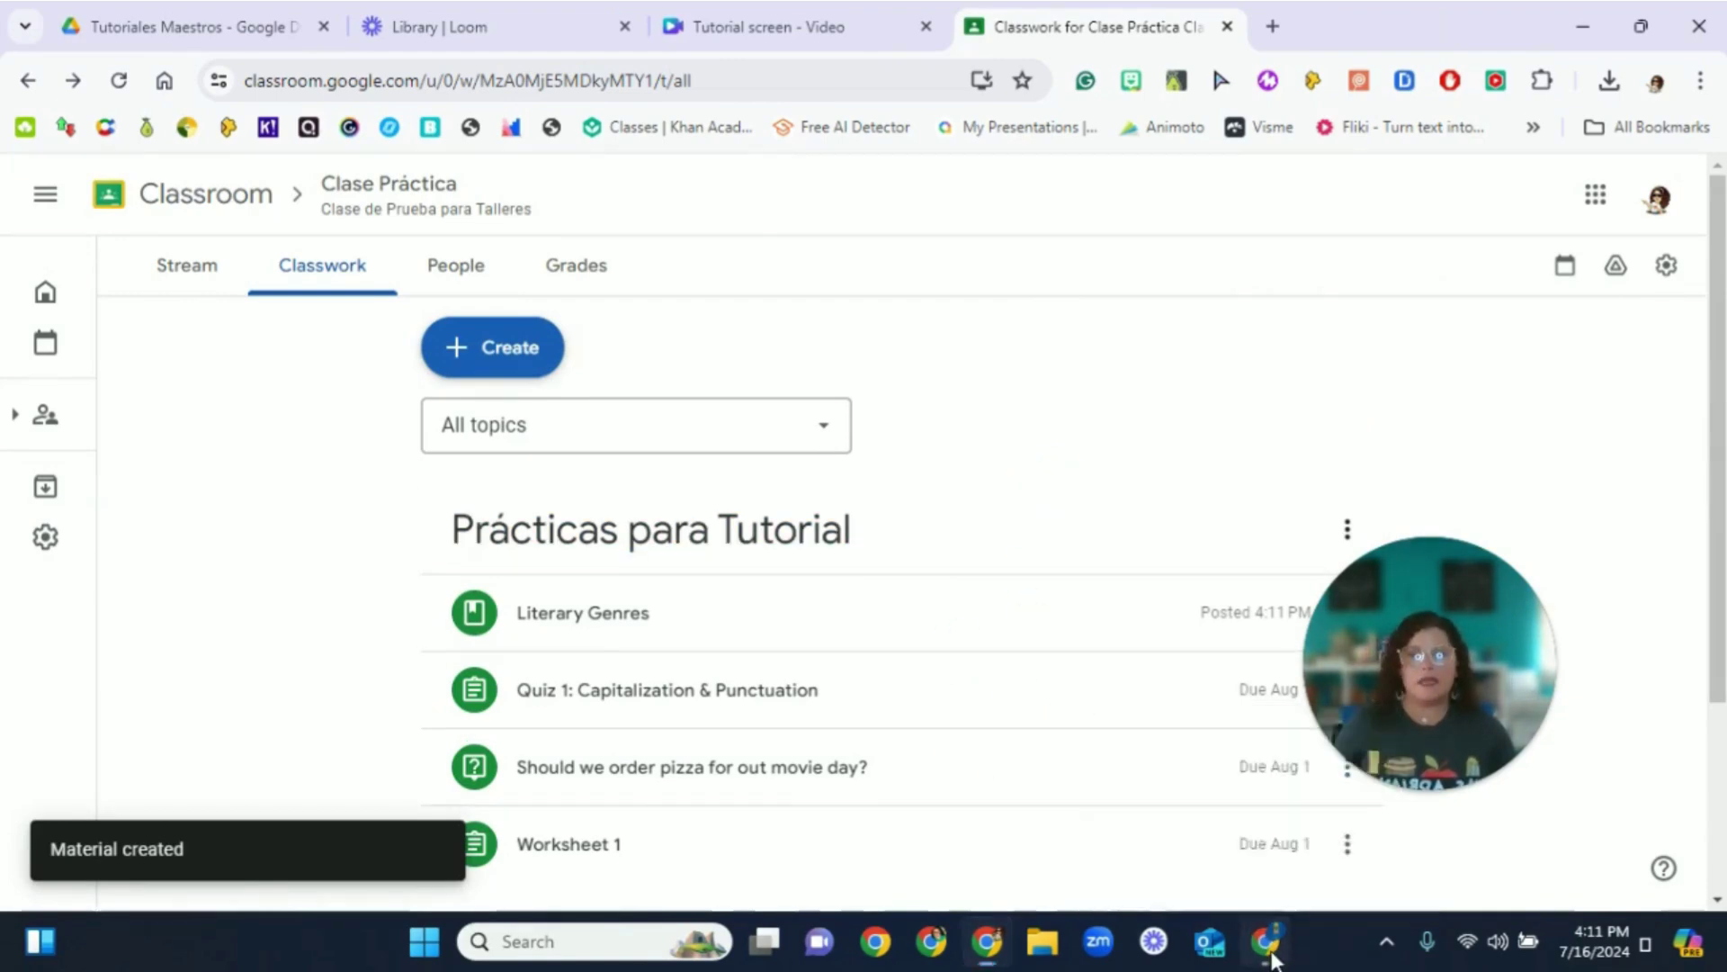
left_click(466, 224)
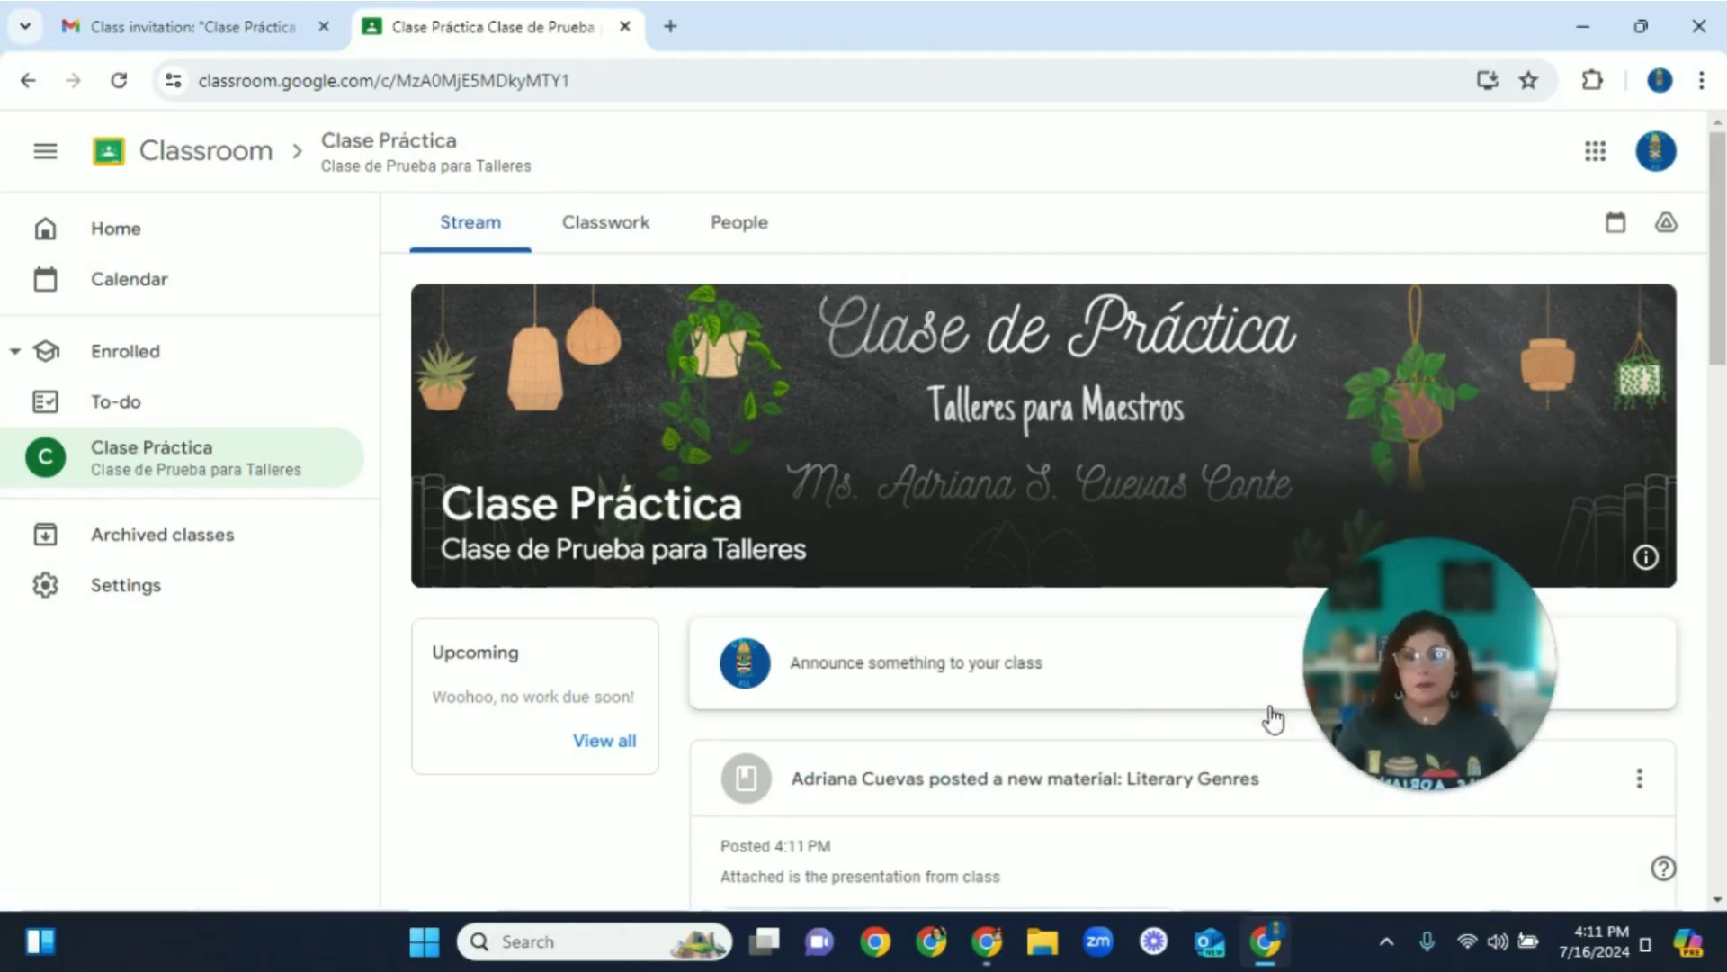
left_click_drag(1268, 717, 151, 682)
scroll(1164, 537, "down", 1)
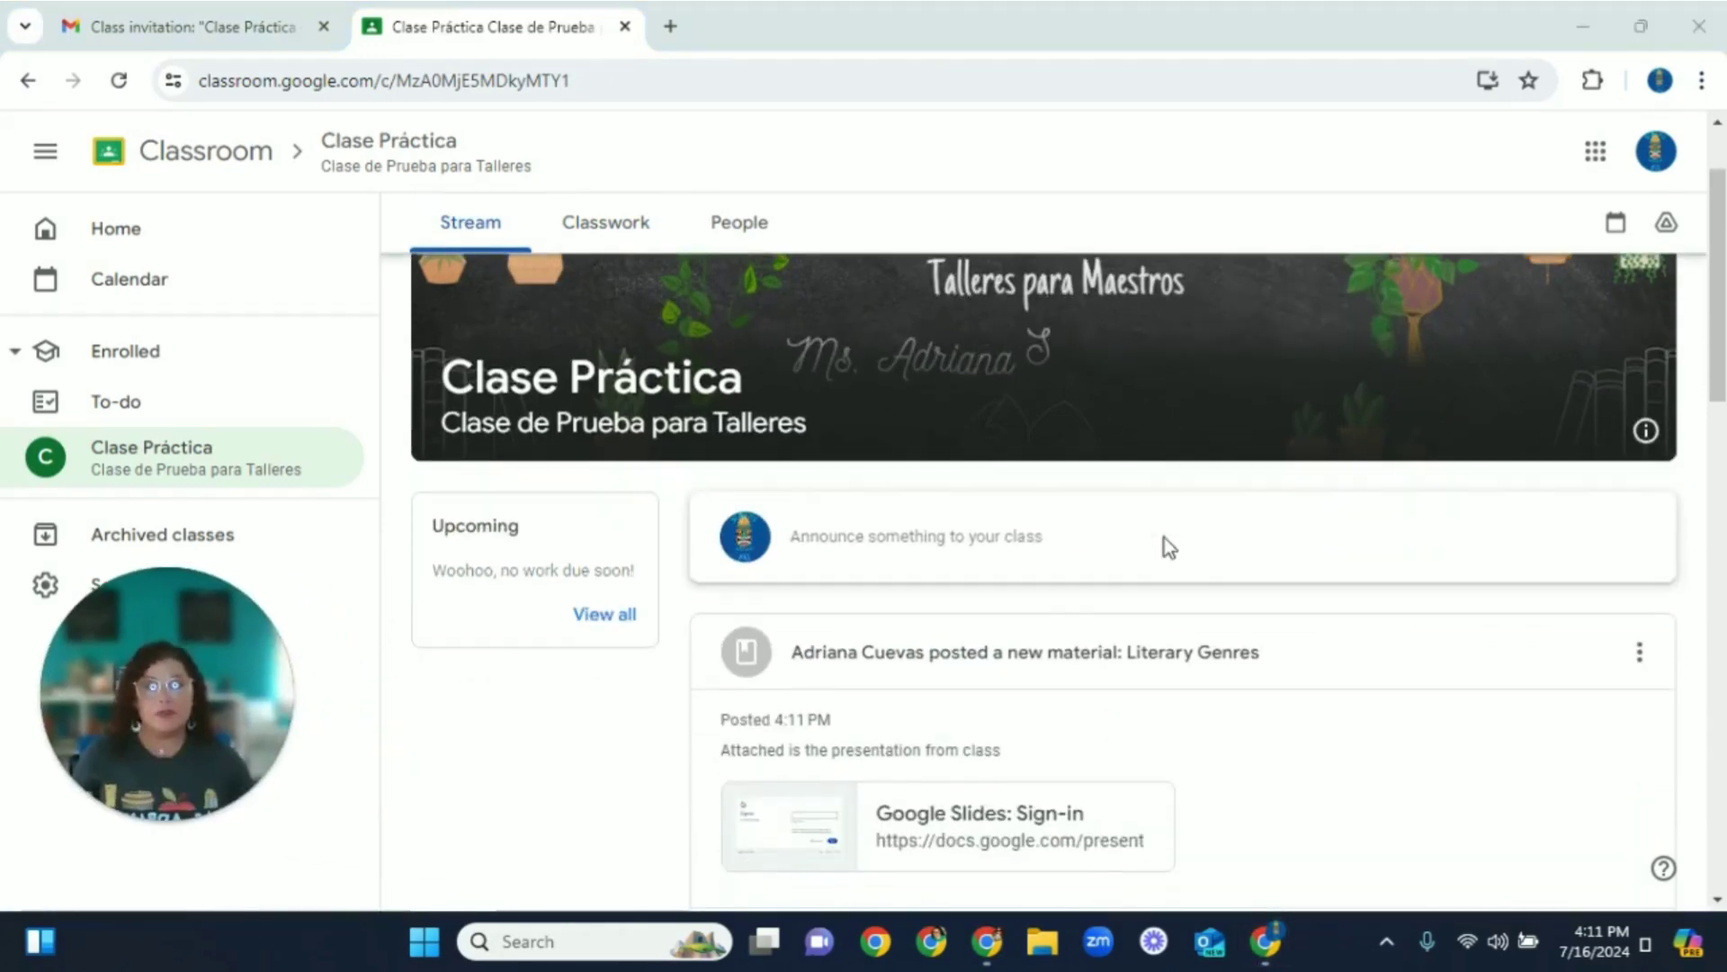
scroll(1187, 576, "up", 1)
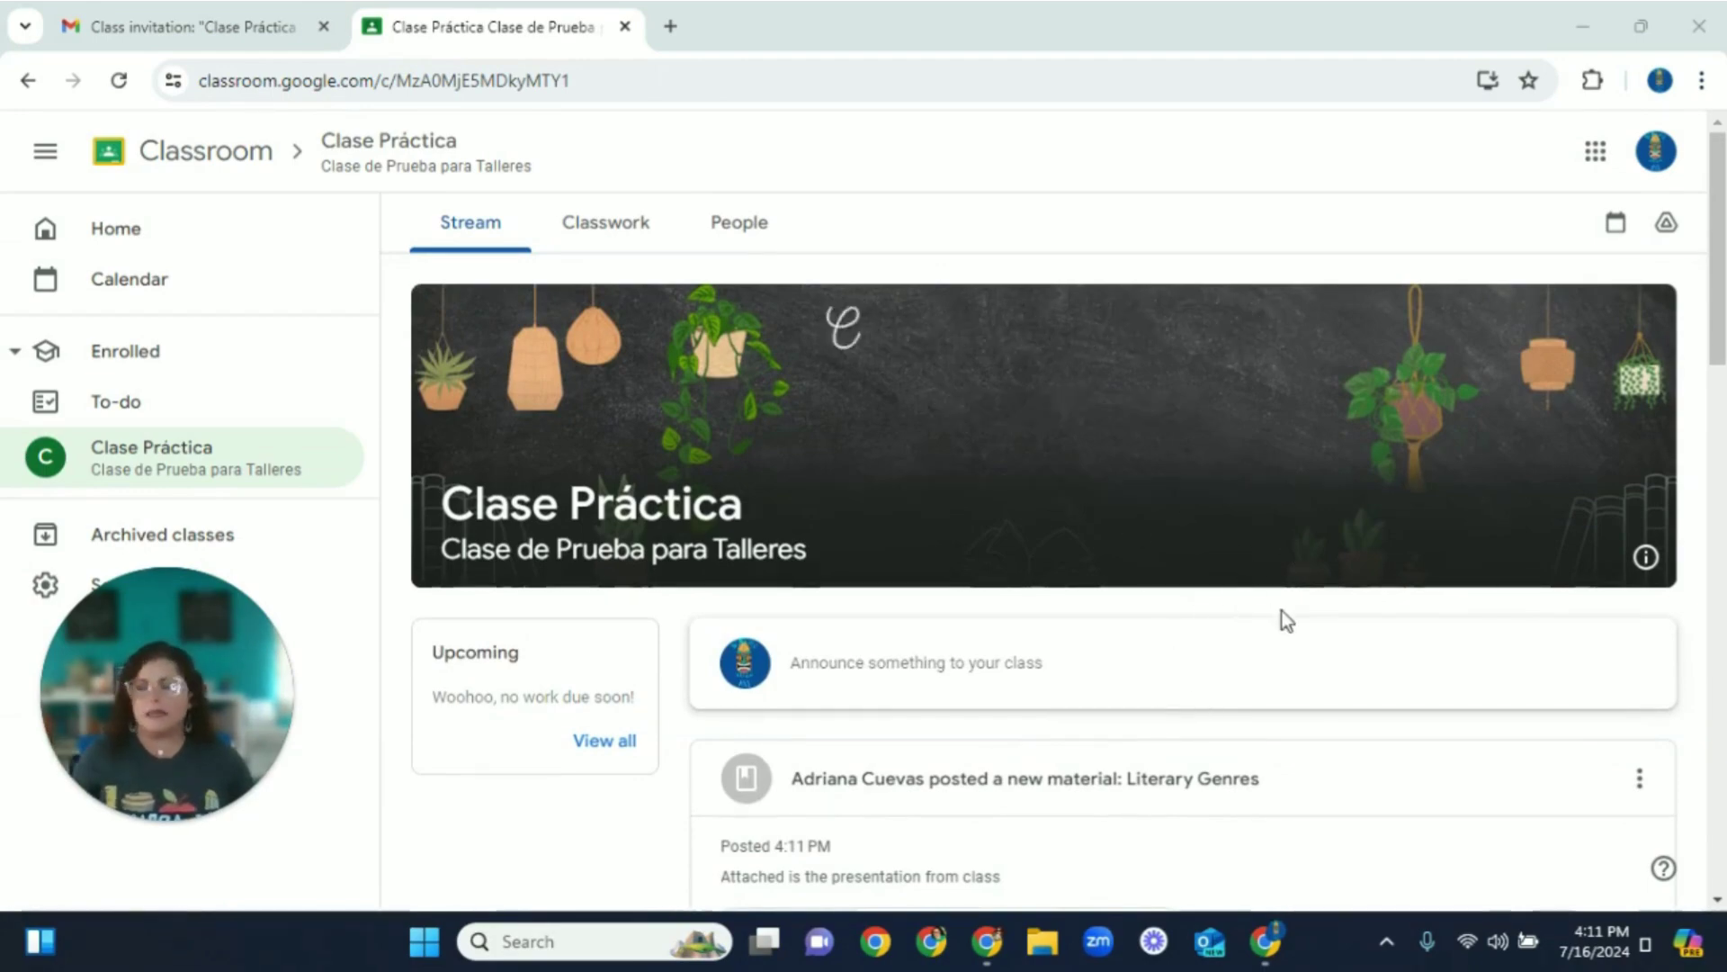
scroll(1269, 558, "down", 3)
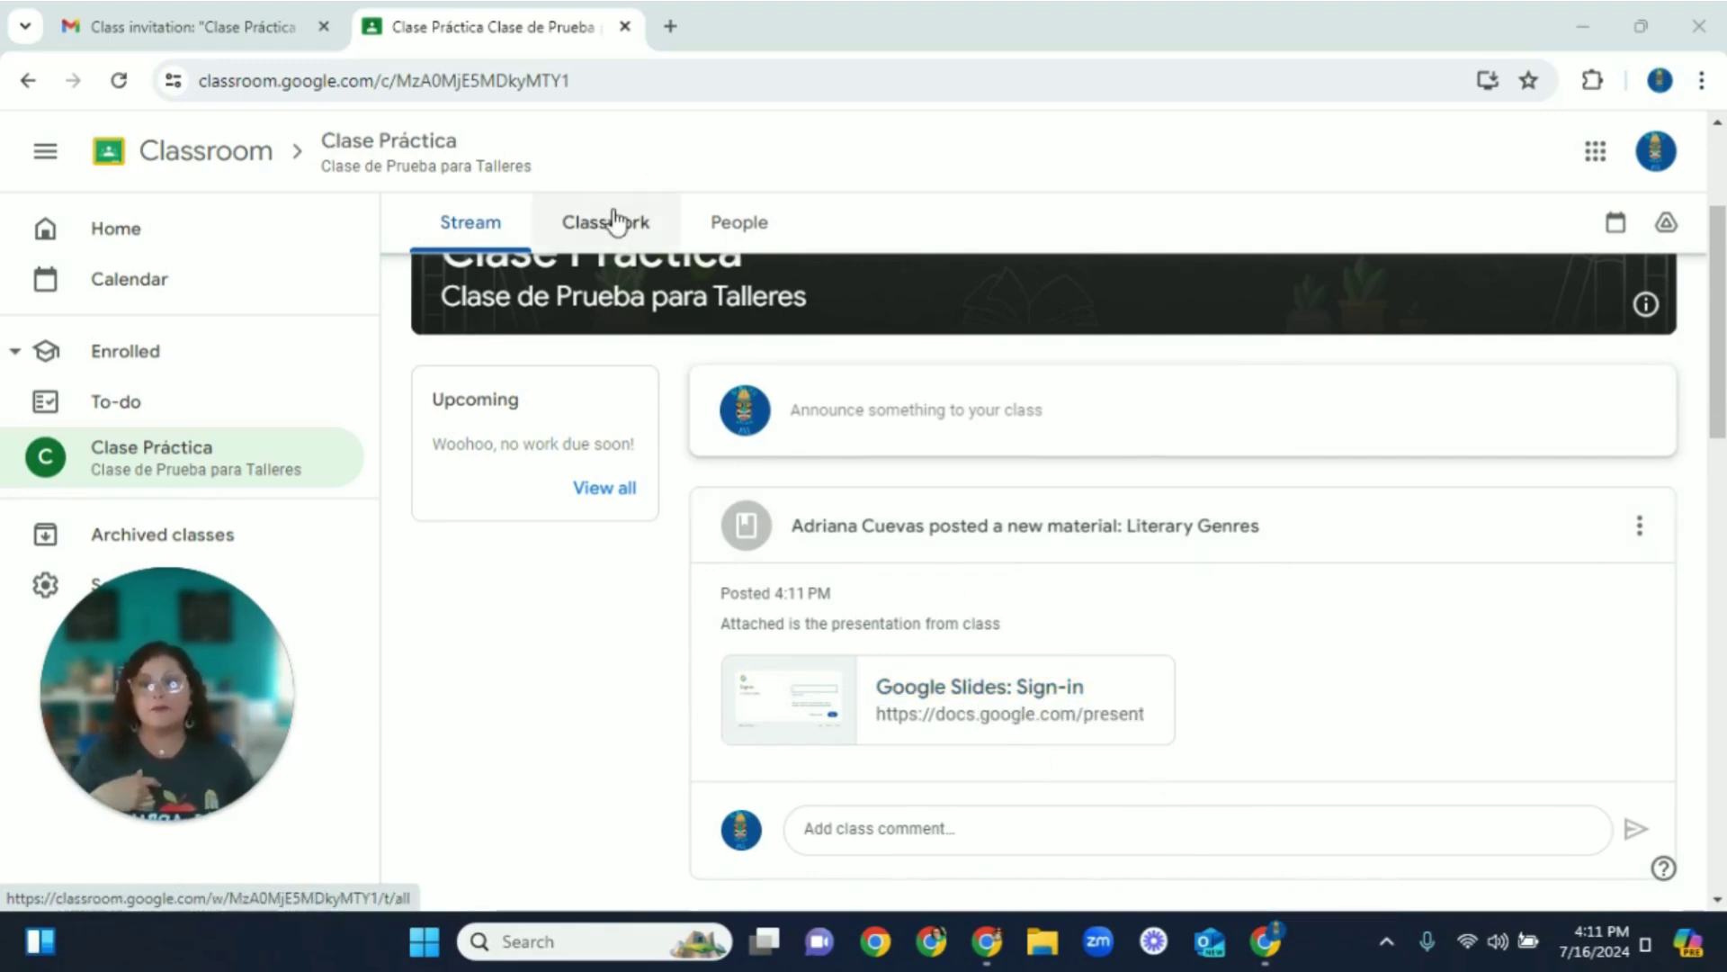
- Open the Google Slides presentation linked in the Literary Genres post and advance to the Non-fiction slide
left_click(974, 695)
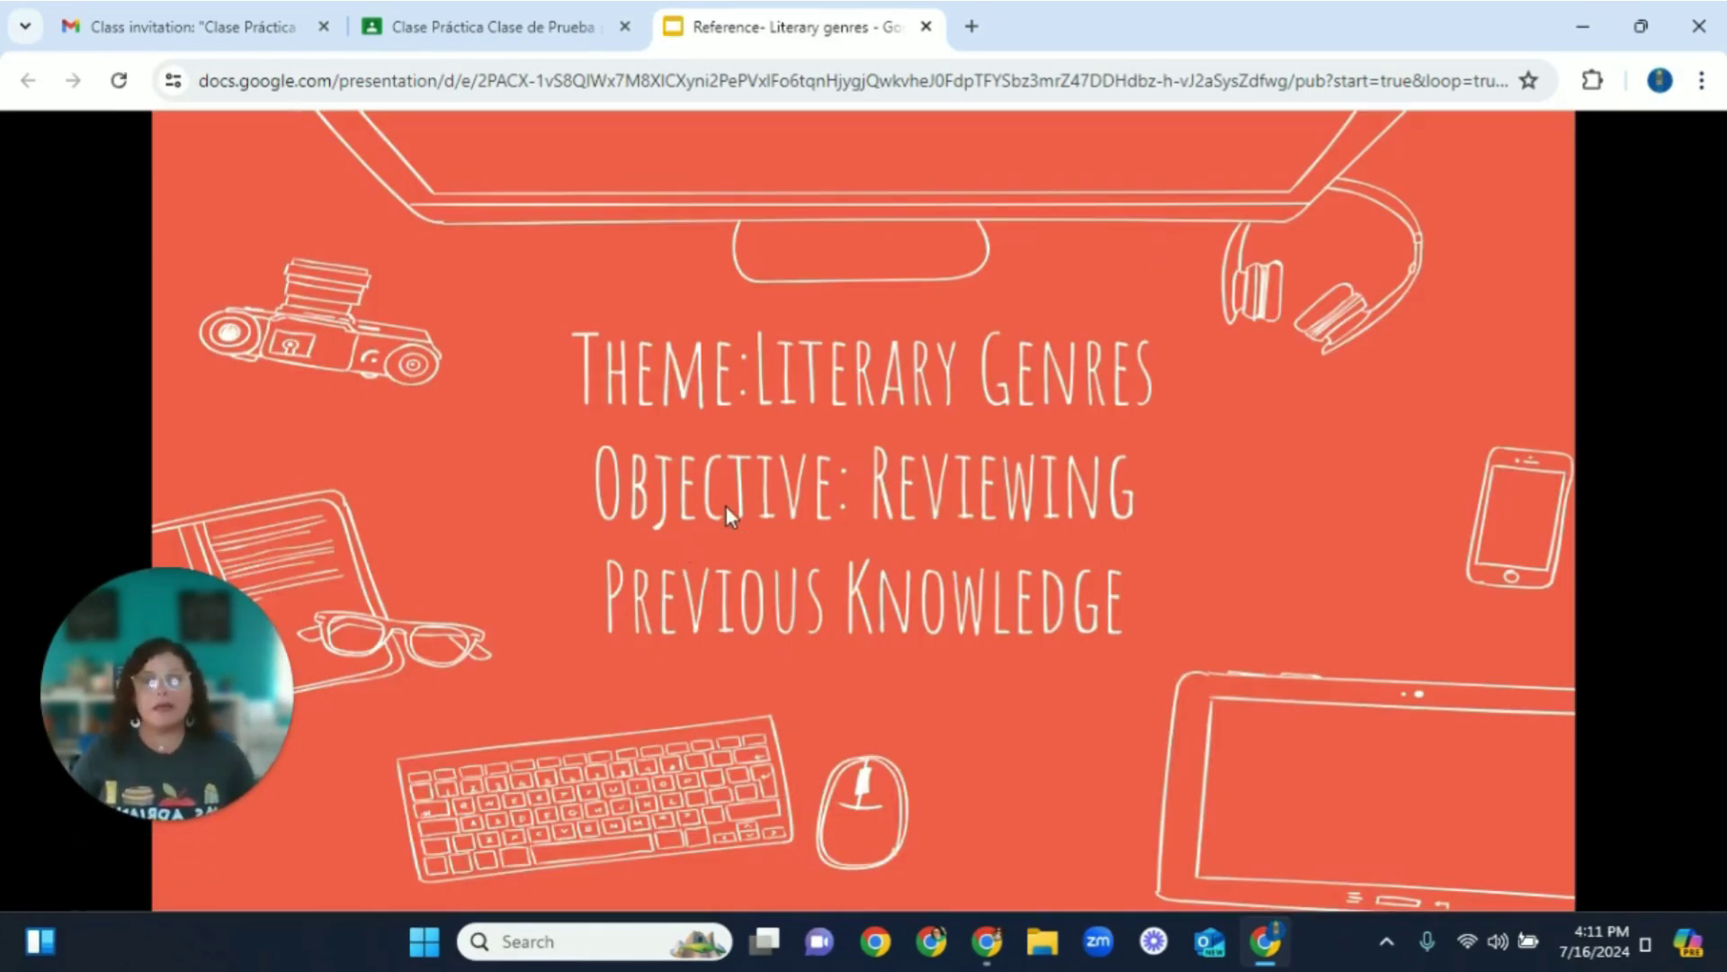
left_click(996, 498)
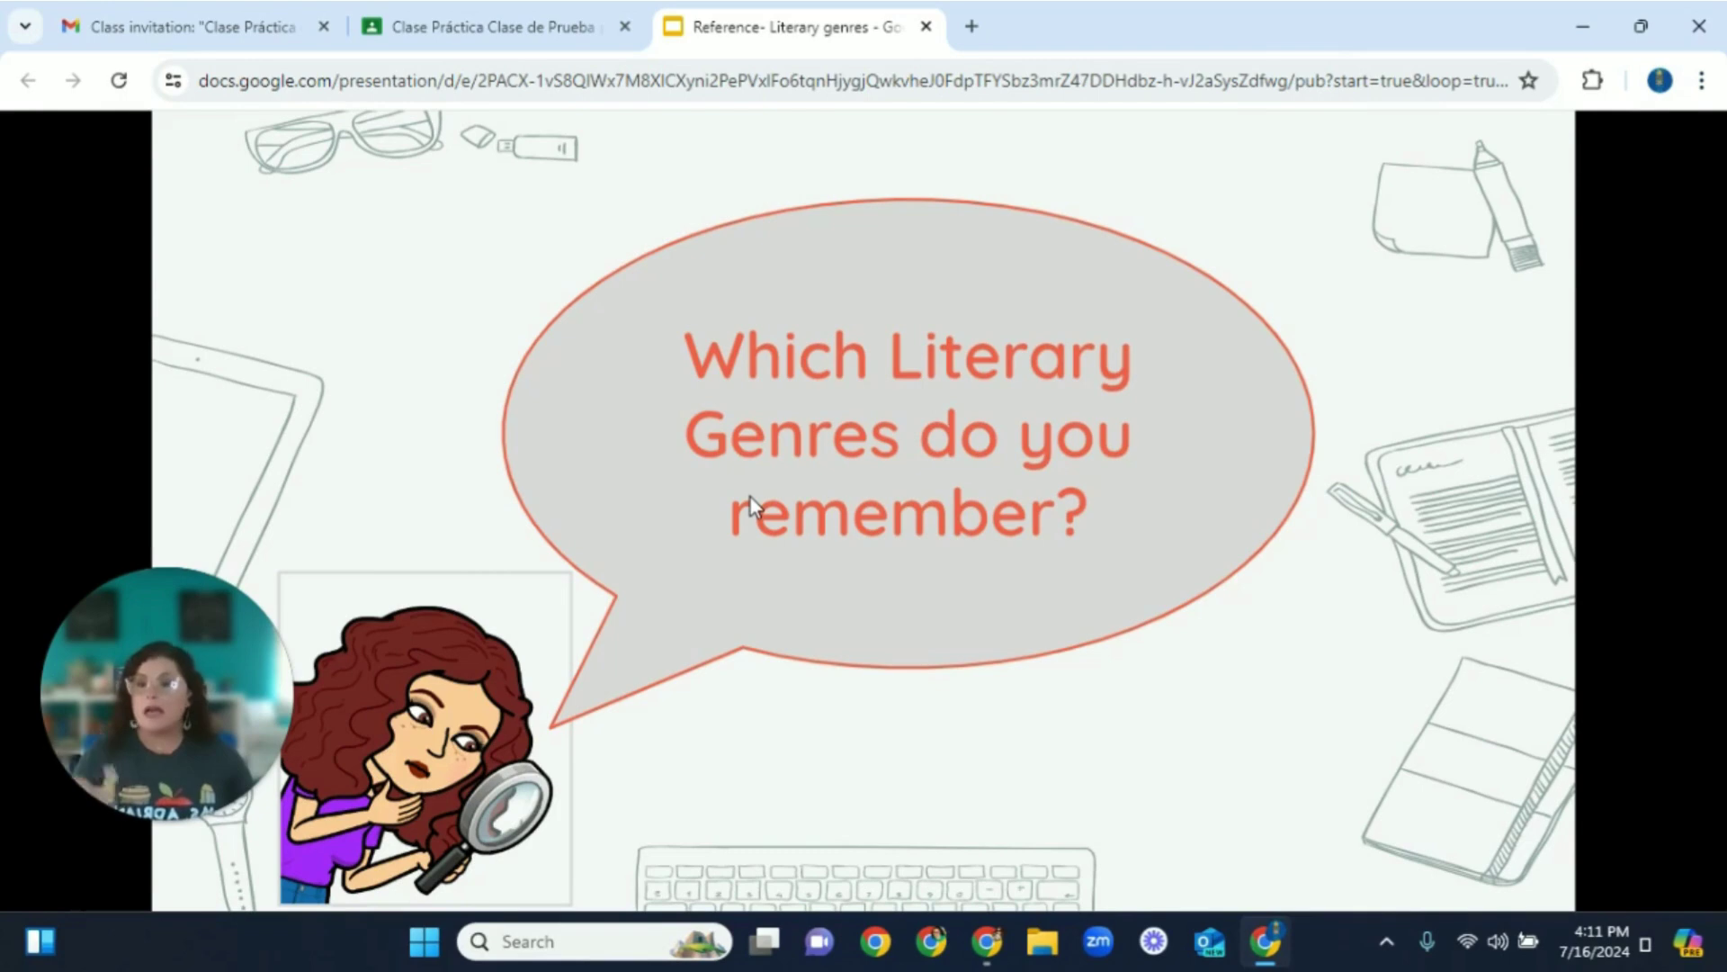
left_click(1158, 391)
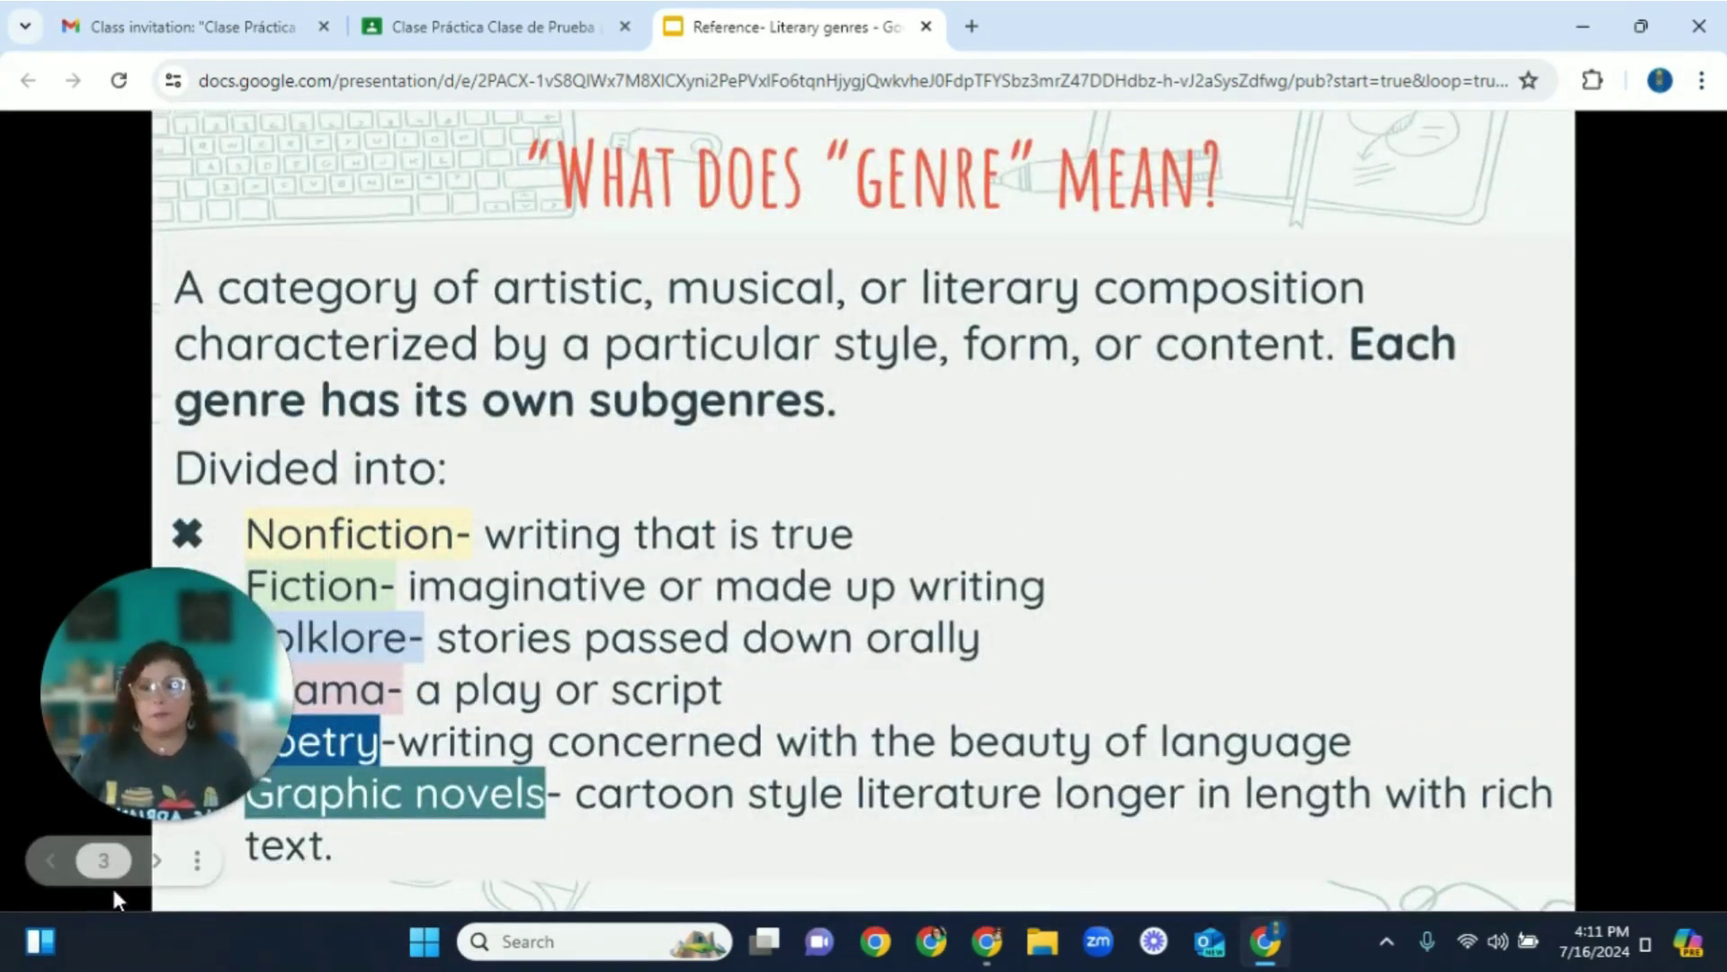
left_click(907, 591)
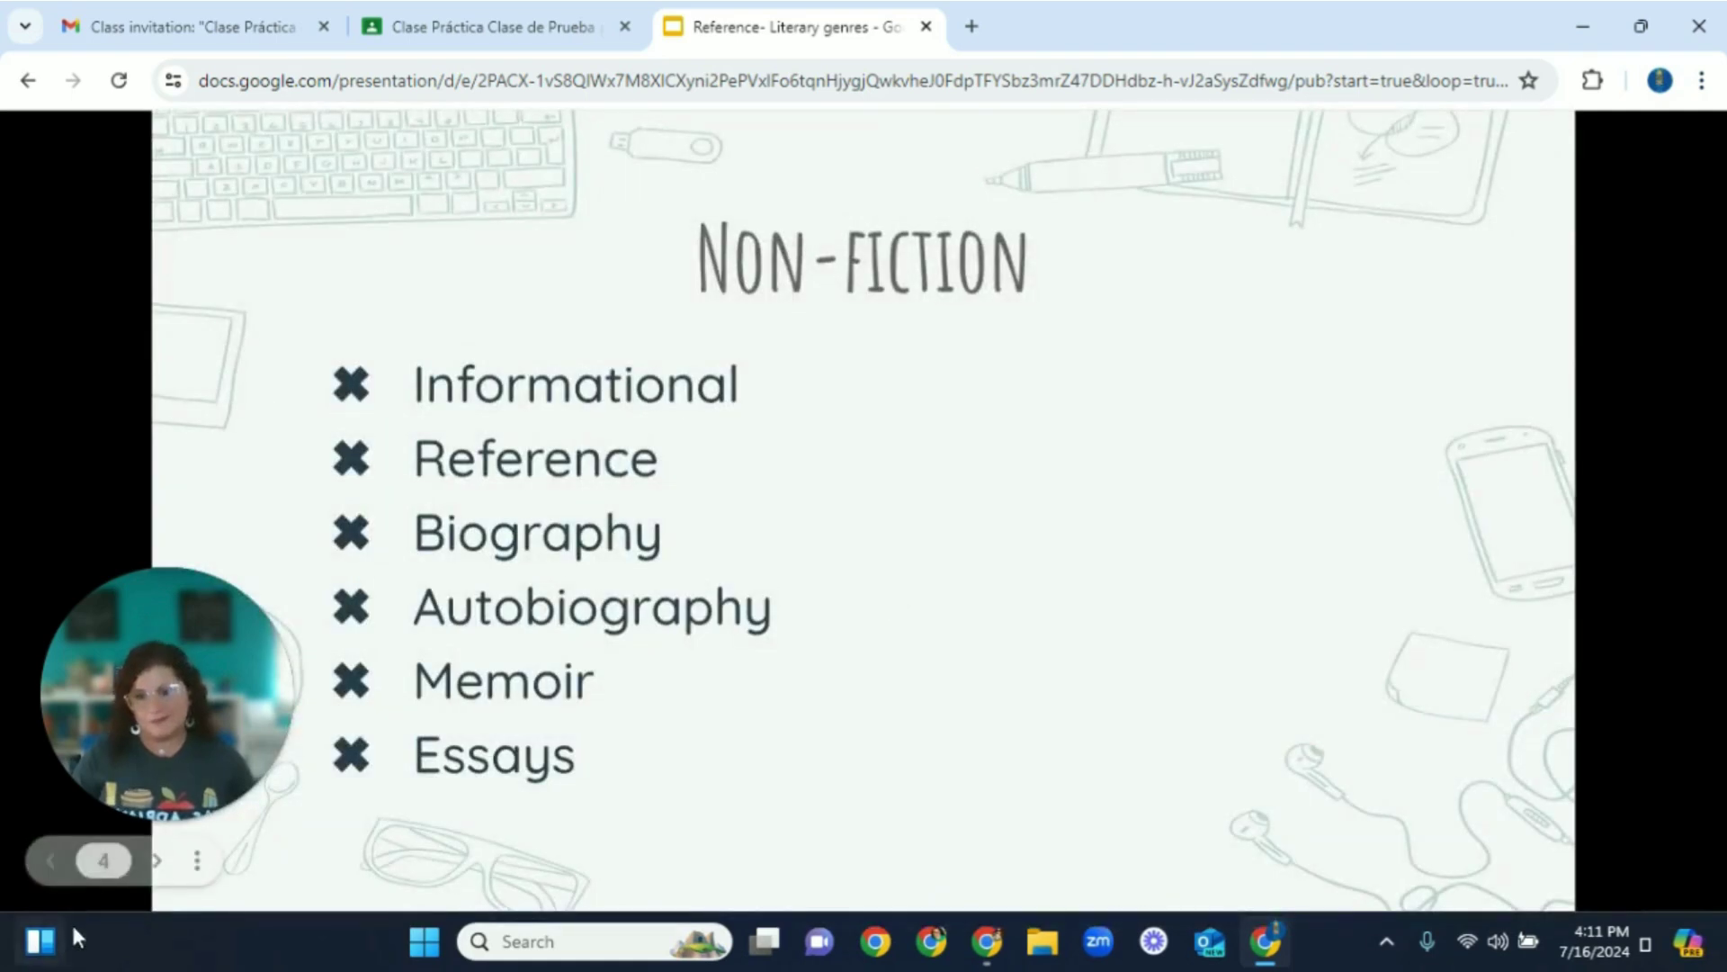
- Set the presentation's auto-play to advance every minute, view the Biography & Autobiography slide and close the presentation
left_click(199, 862)
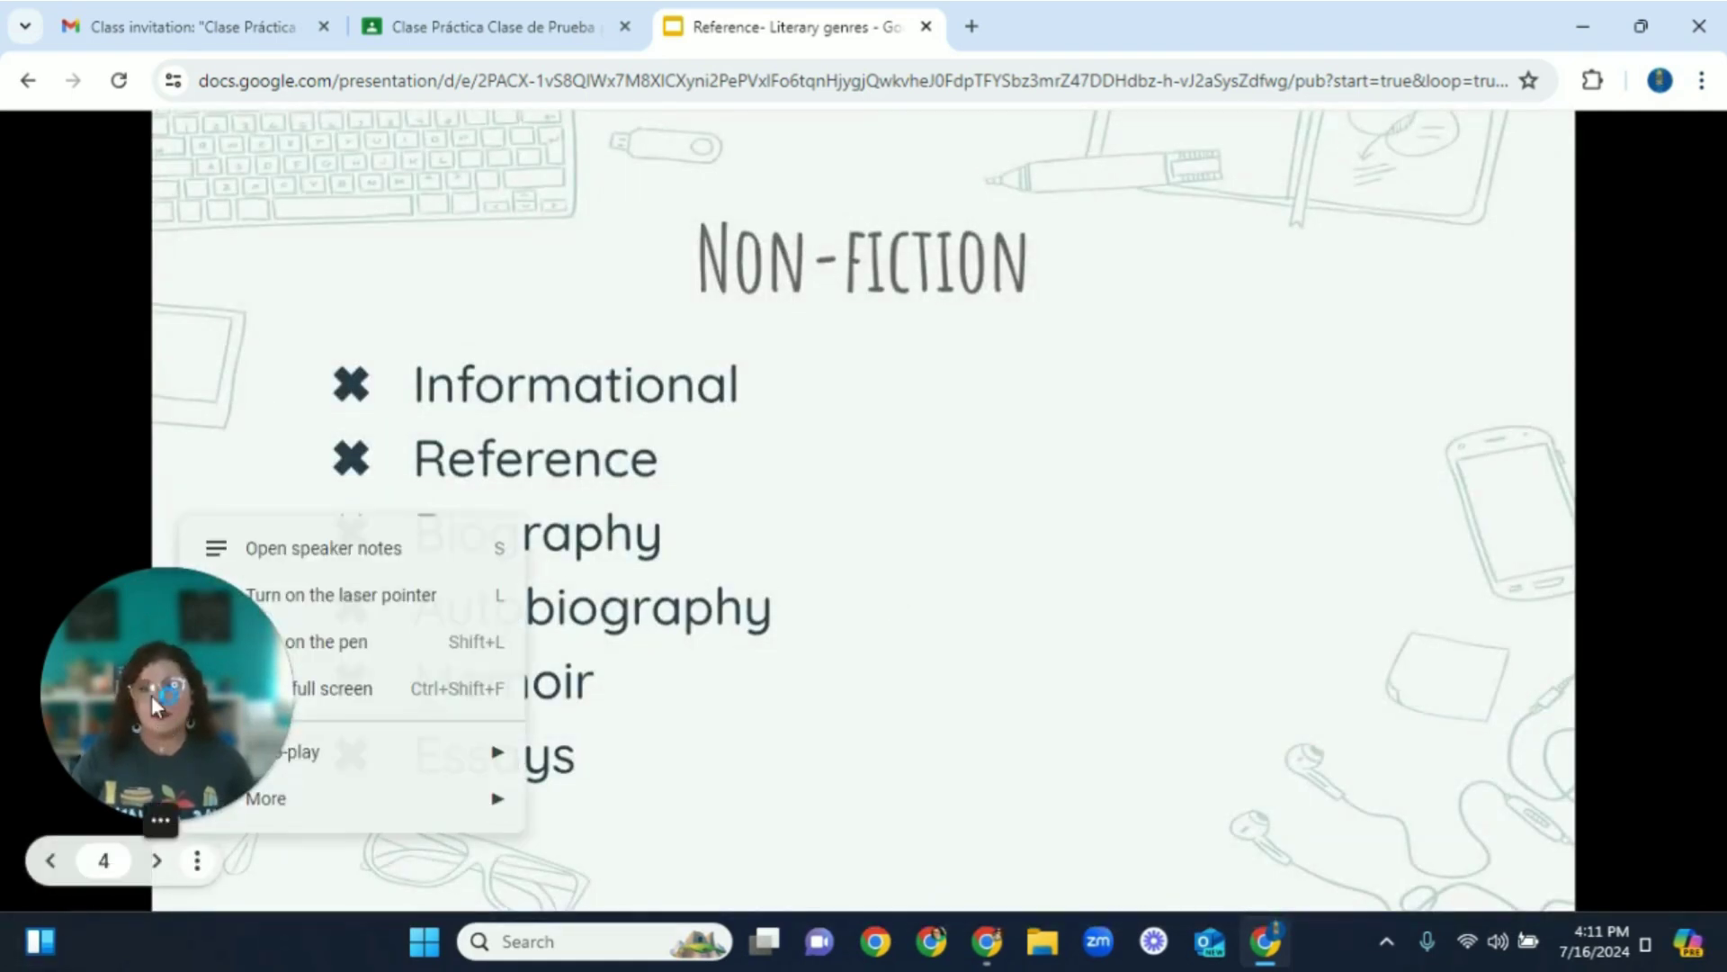
left_click(197, 861)
mouse_move(478, 760)
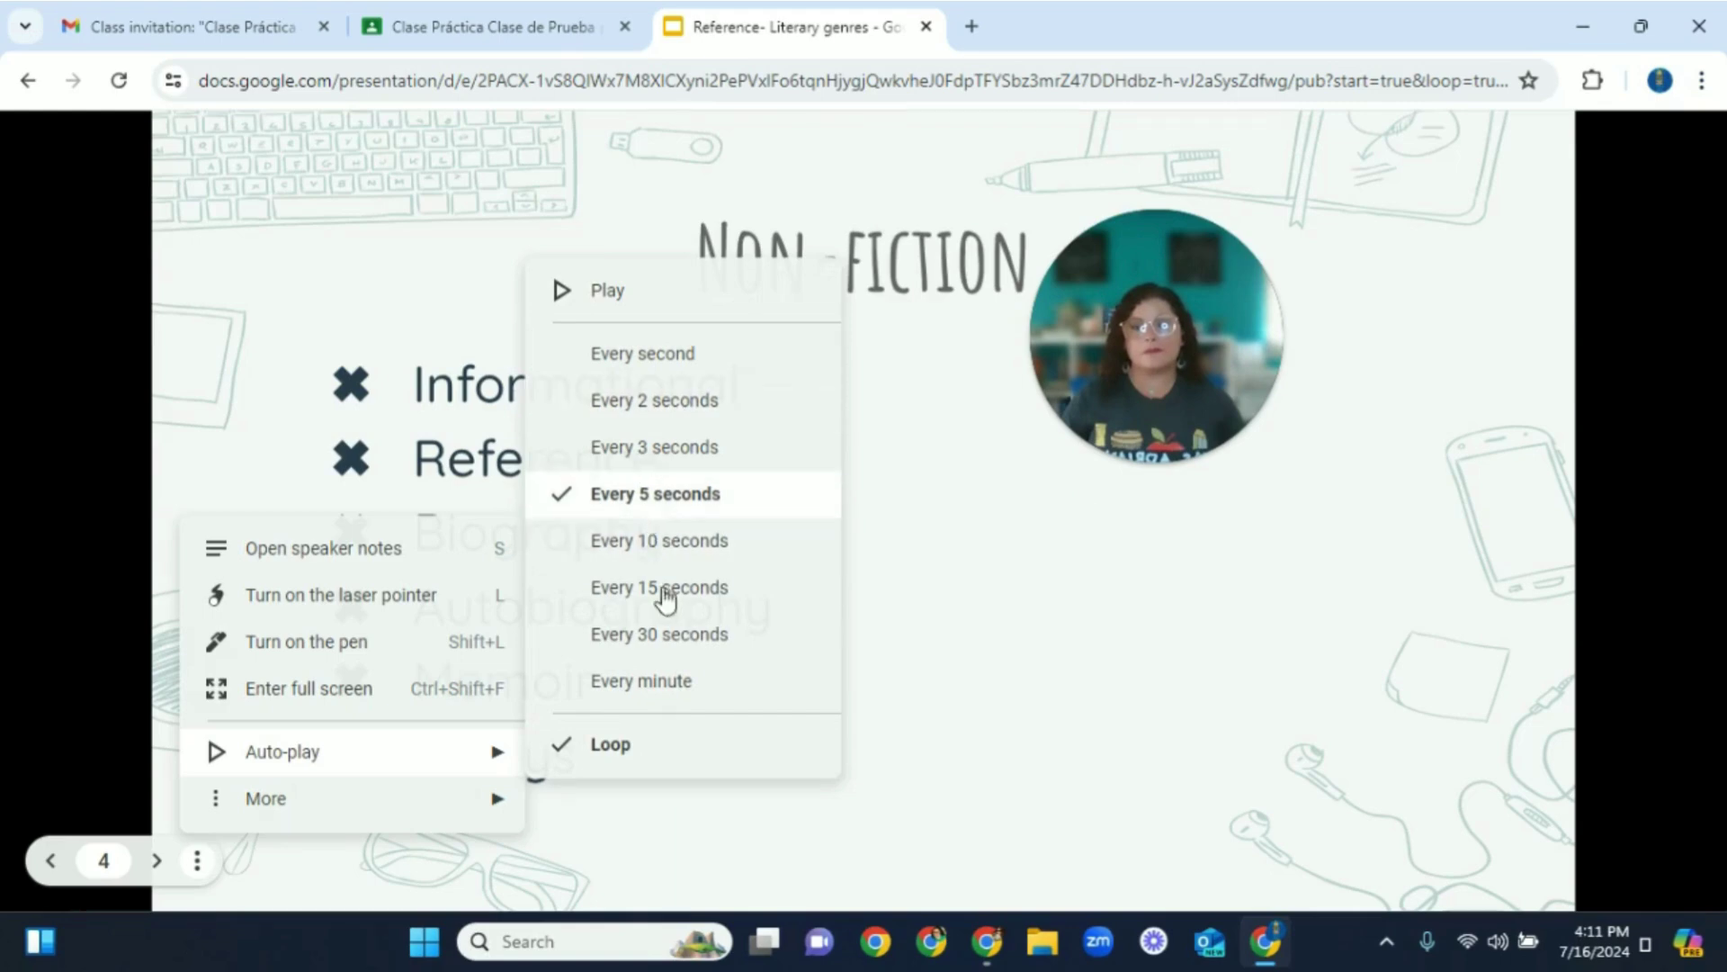
left_click(666, 683)
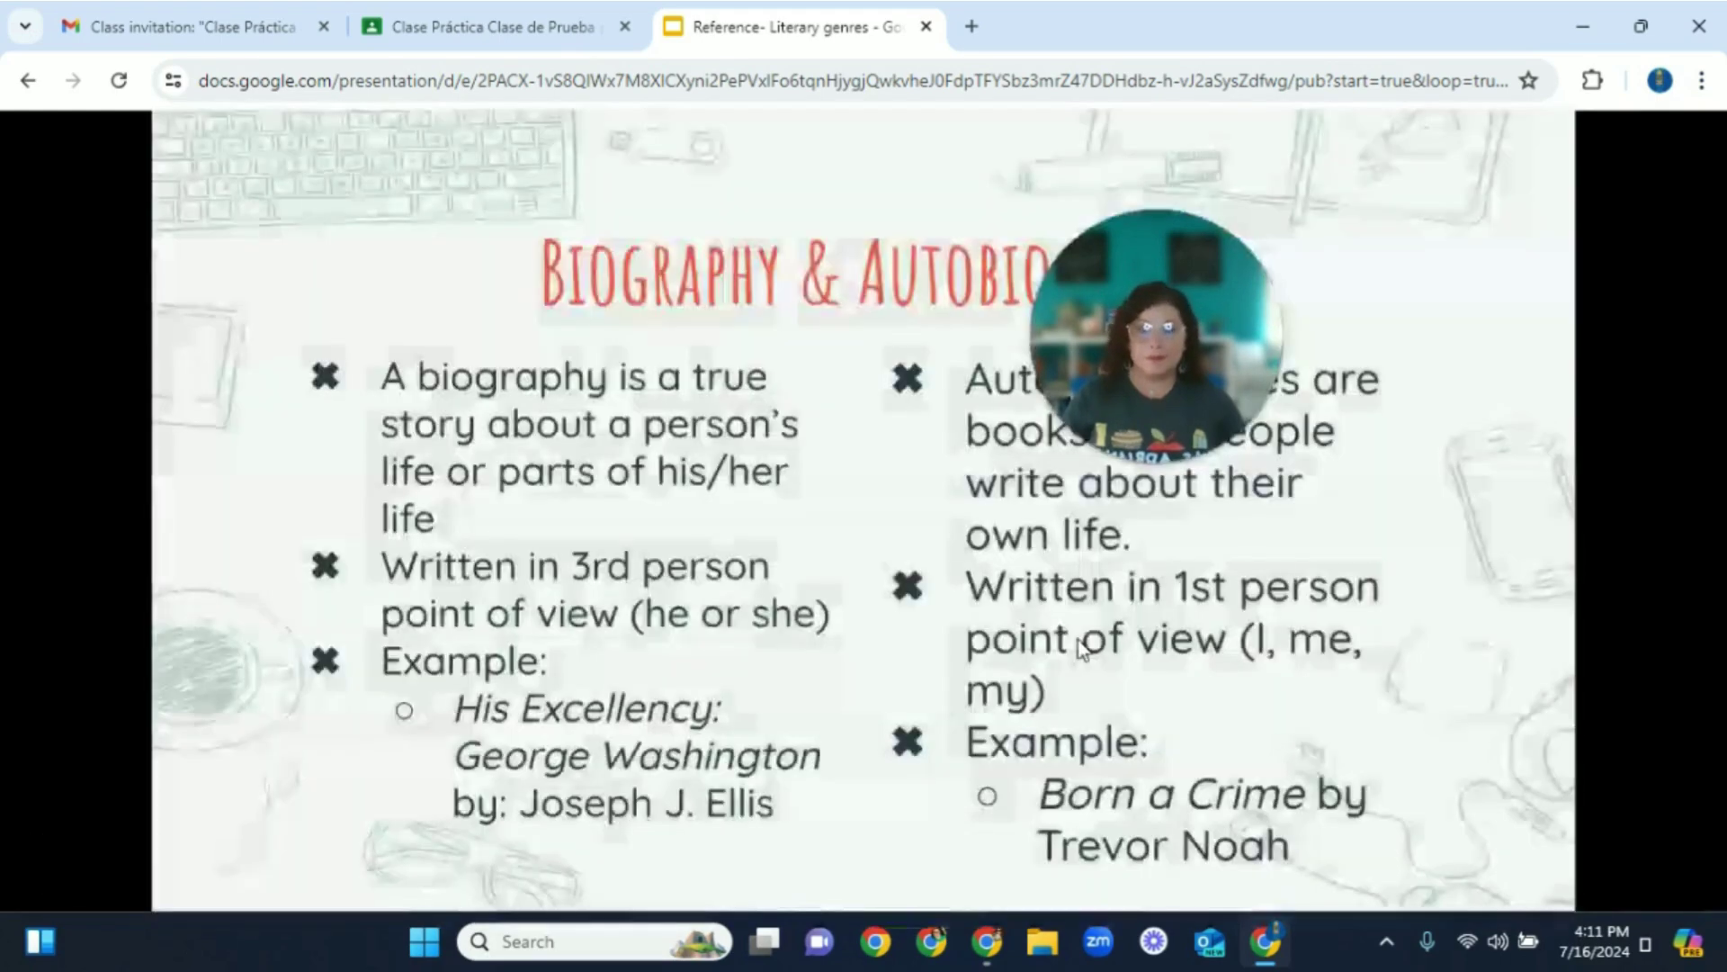
left_click_drag(1216, 344, 531, 564)
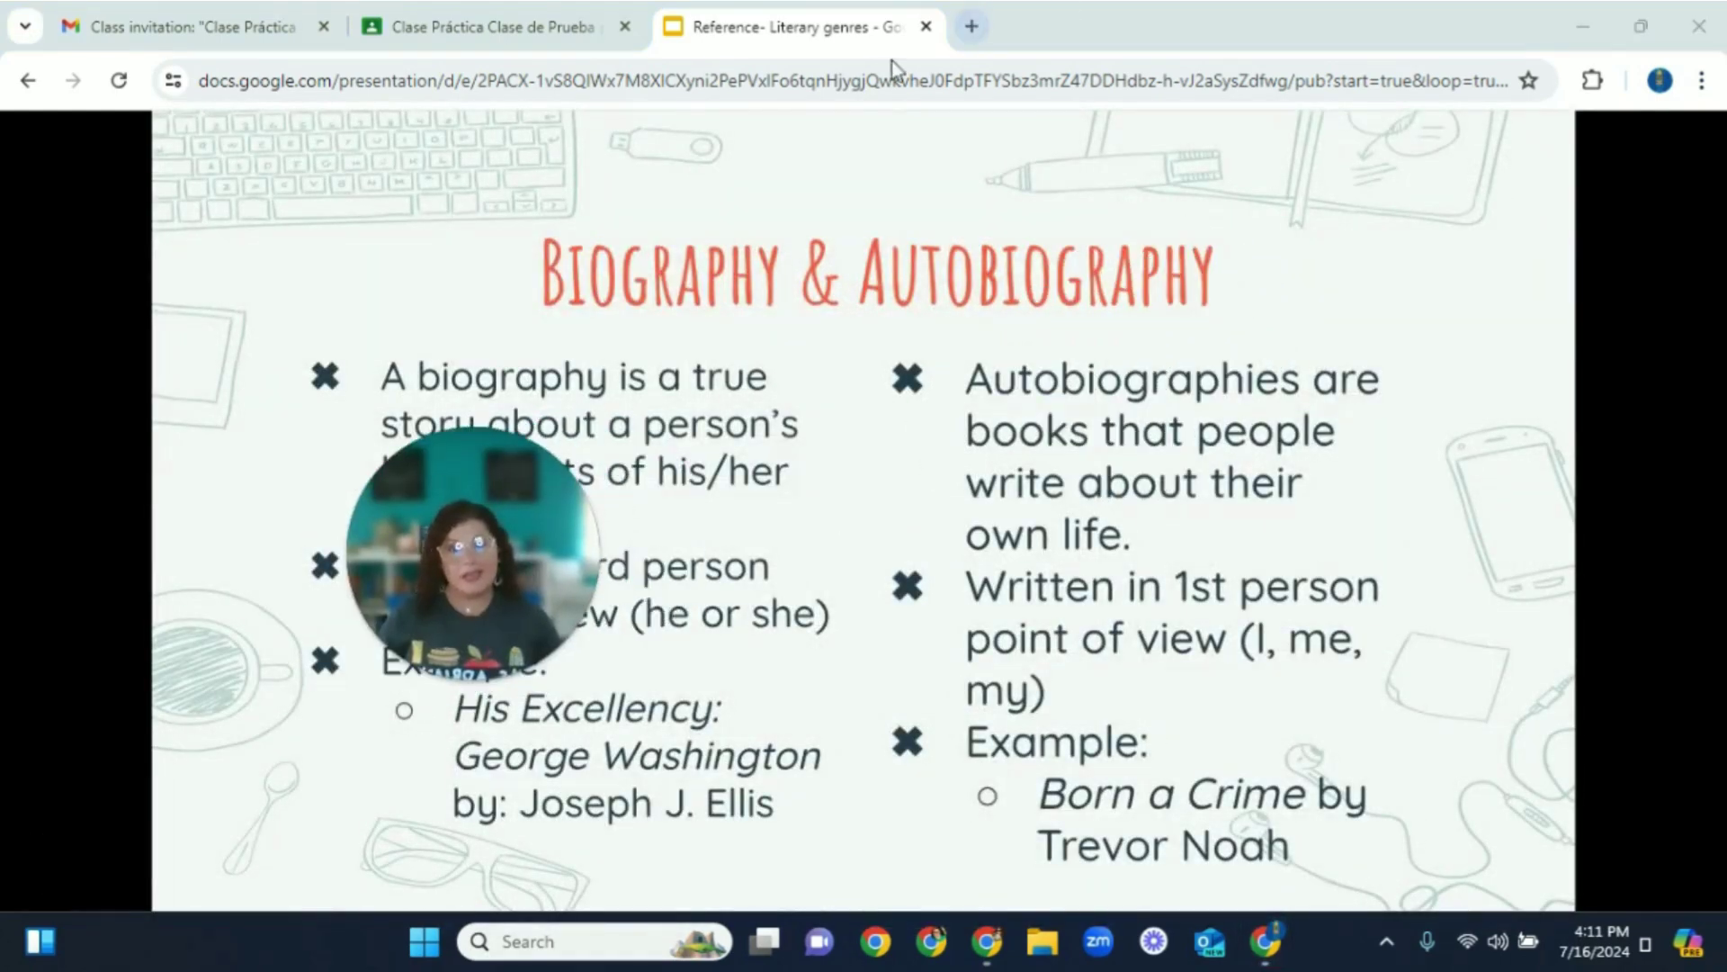
left_click(927, 27)
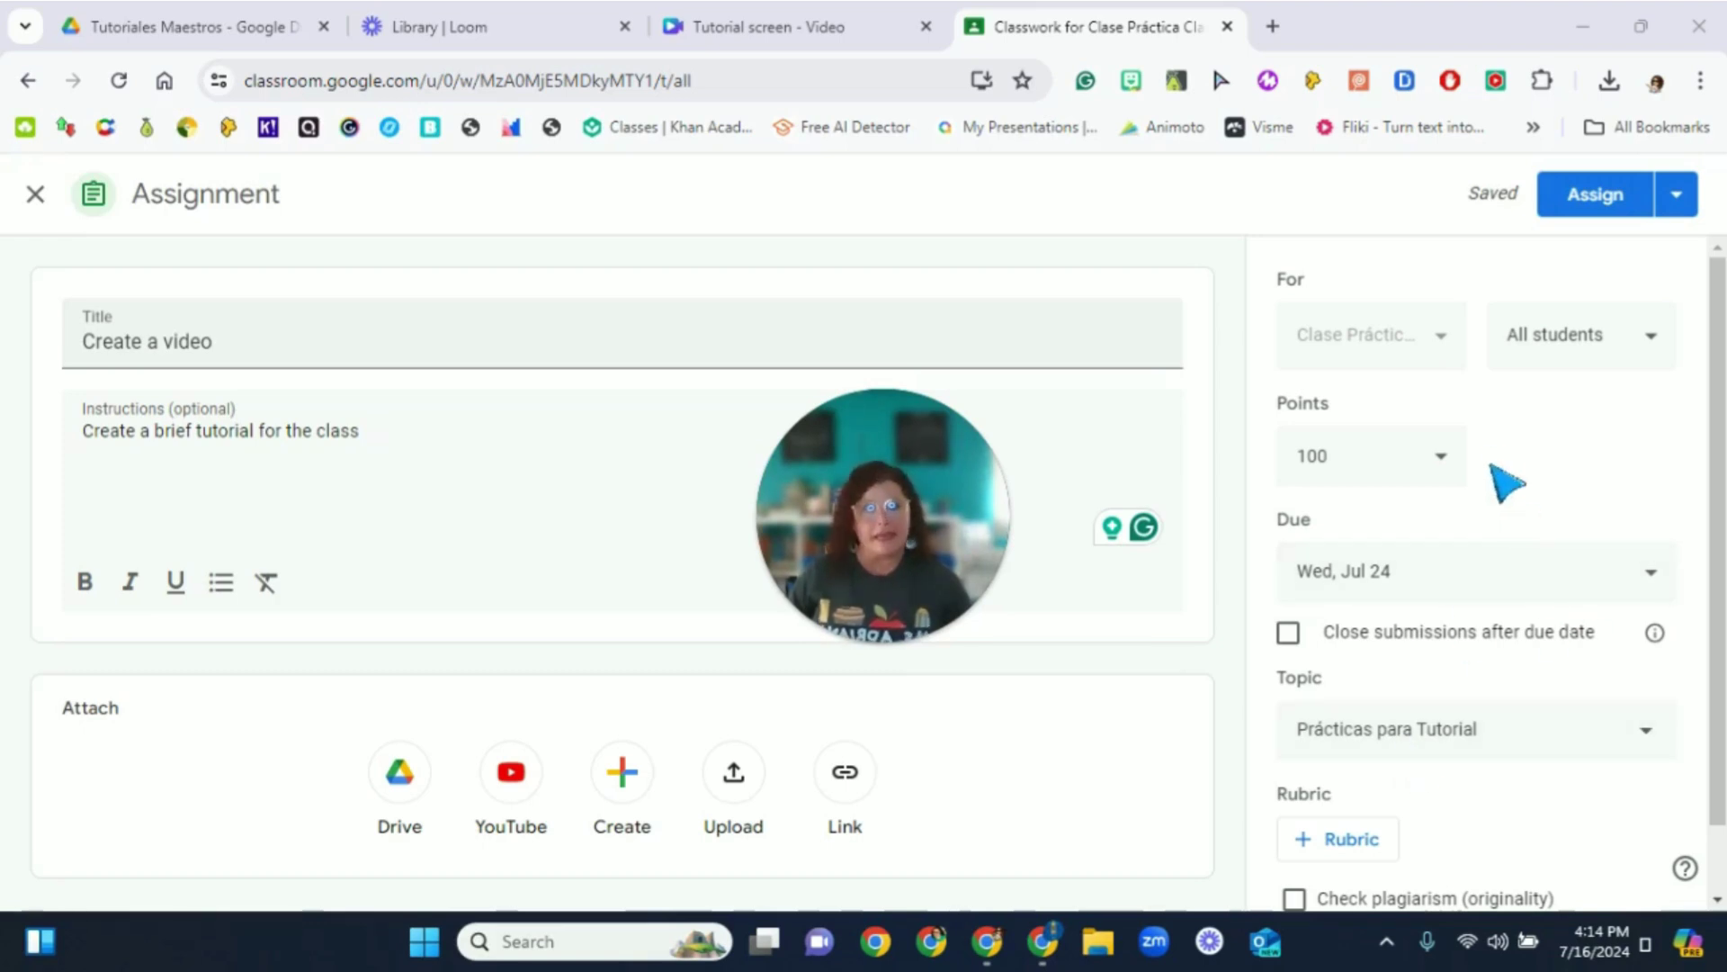
- Assign "Create a video" from the teacher account, and open its details from the stream in the student's Classroom window
left_click(1577, 194)
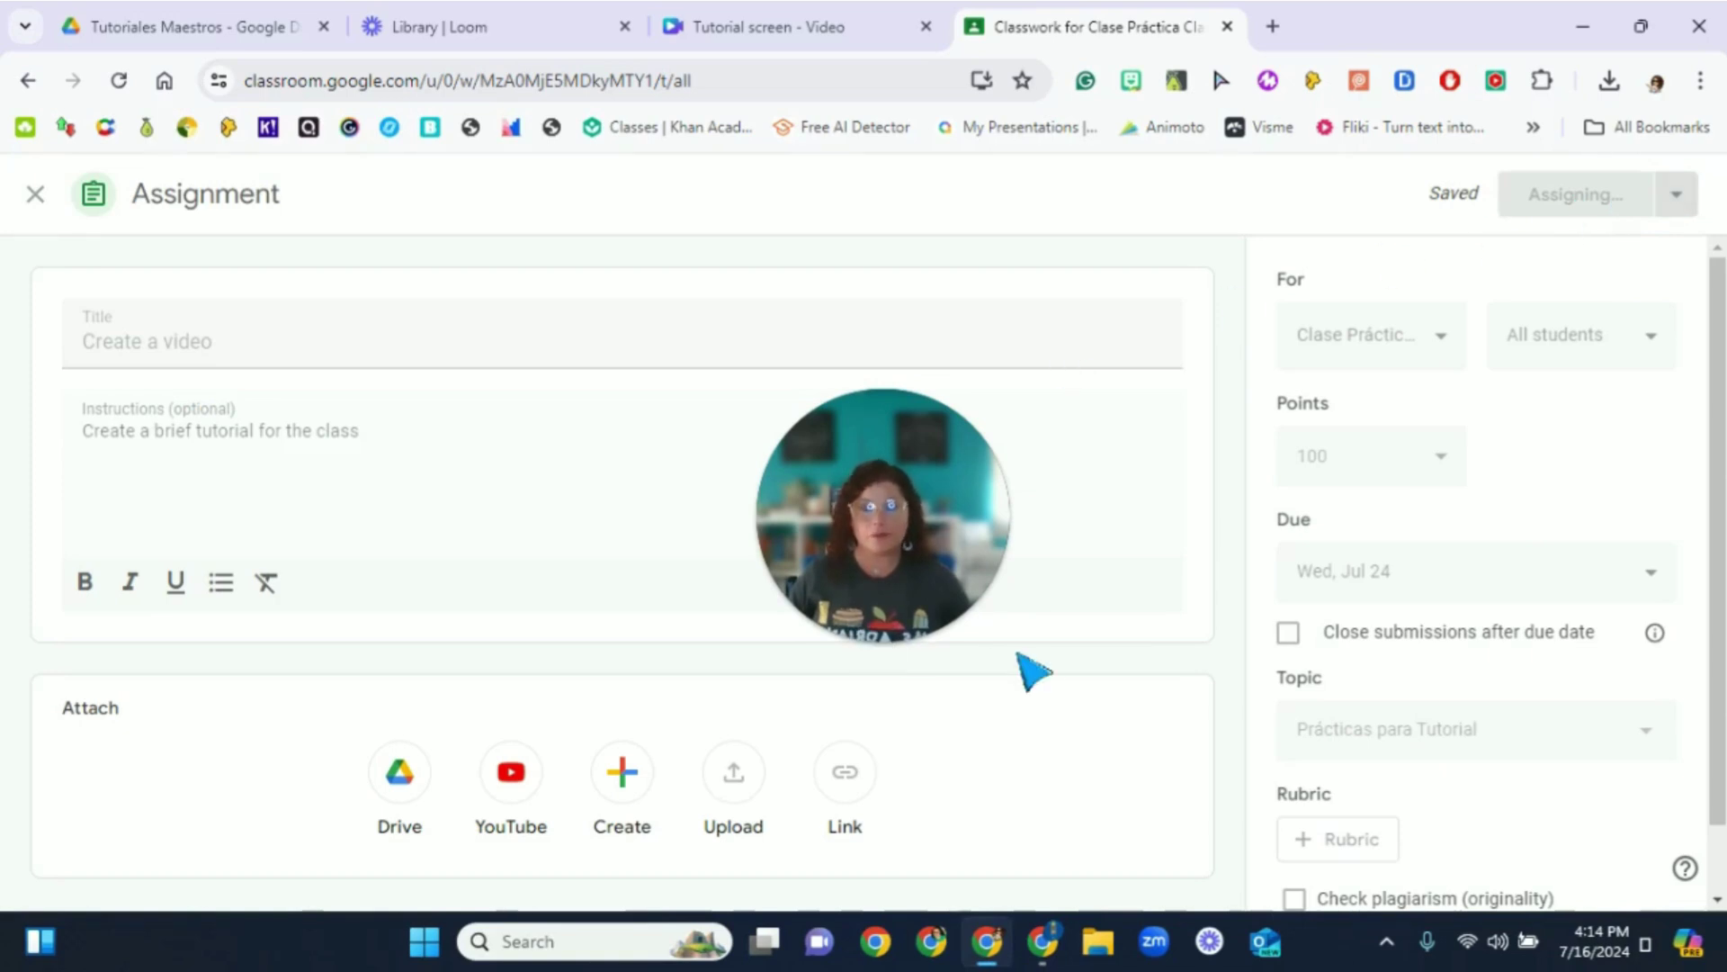
mouse_move(1039, 952)
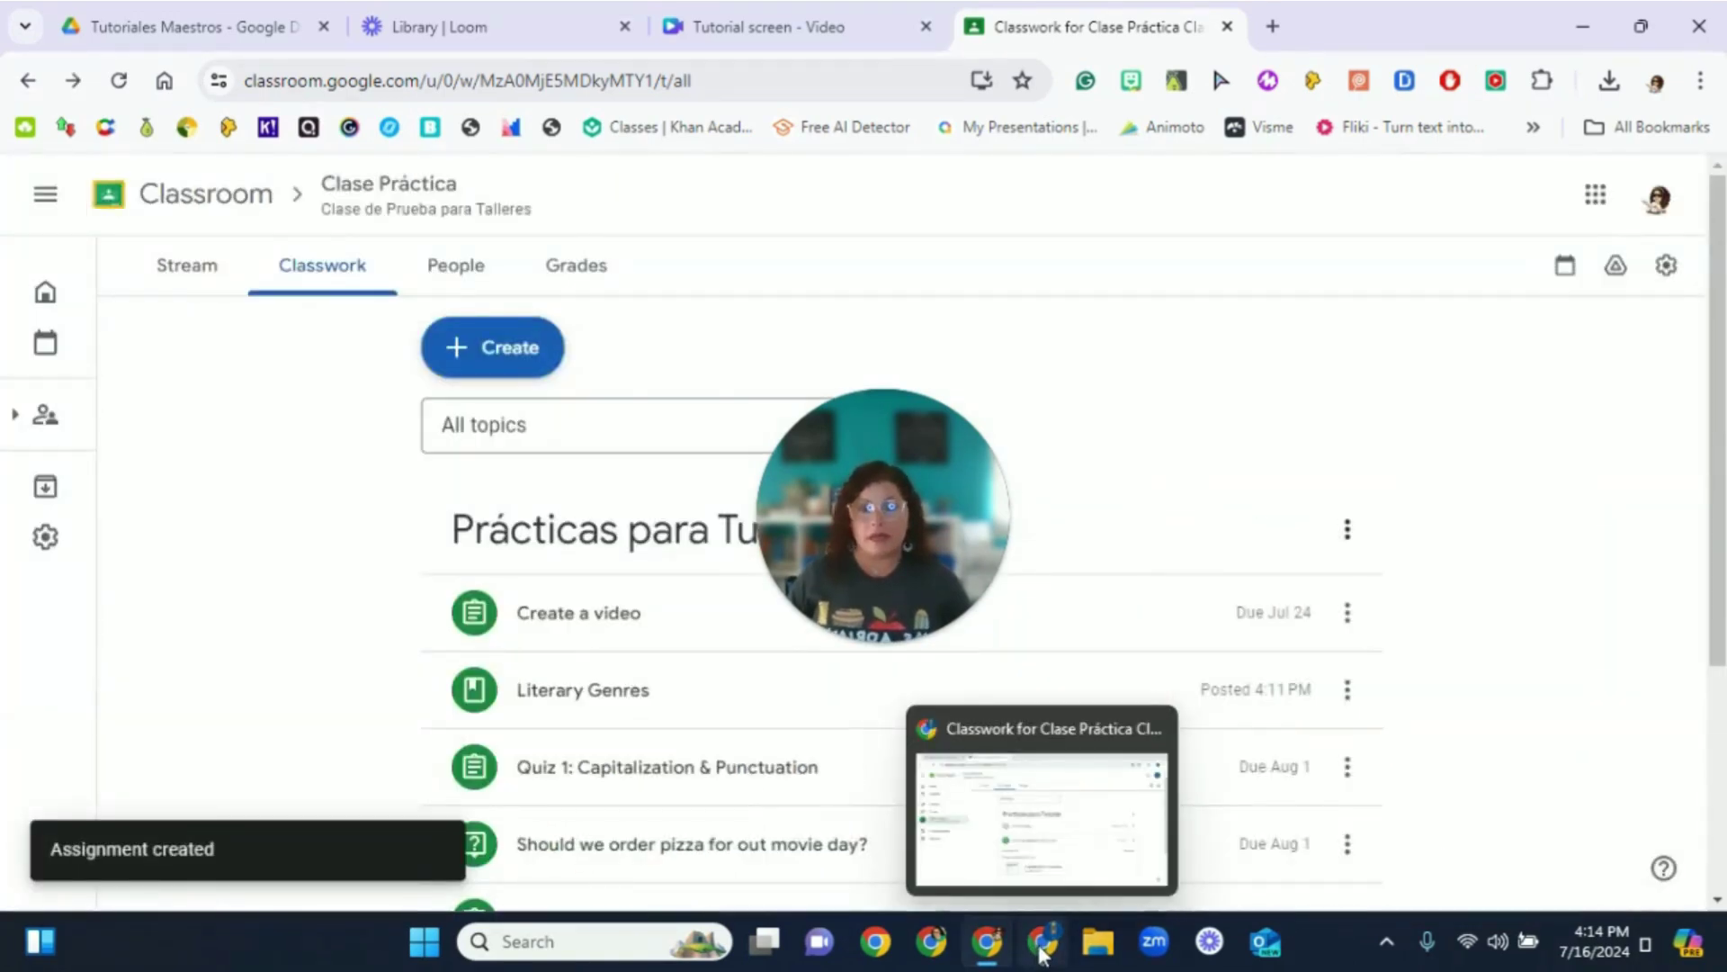
left_click(1039, 952)
left_click_drag(937, 547, 79, 784)
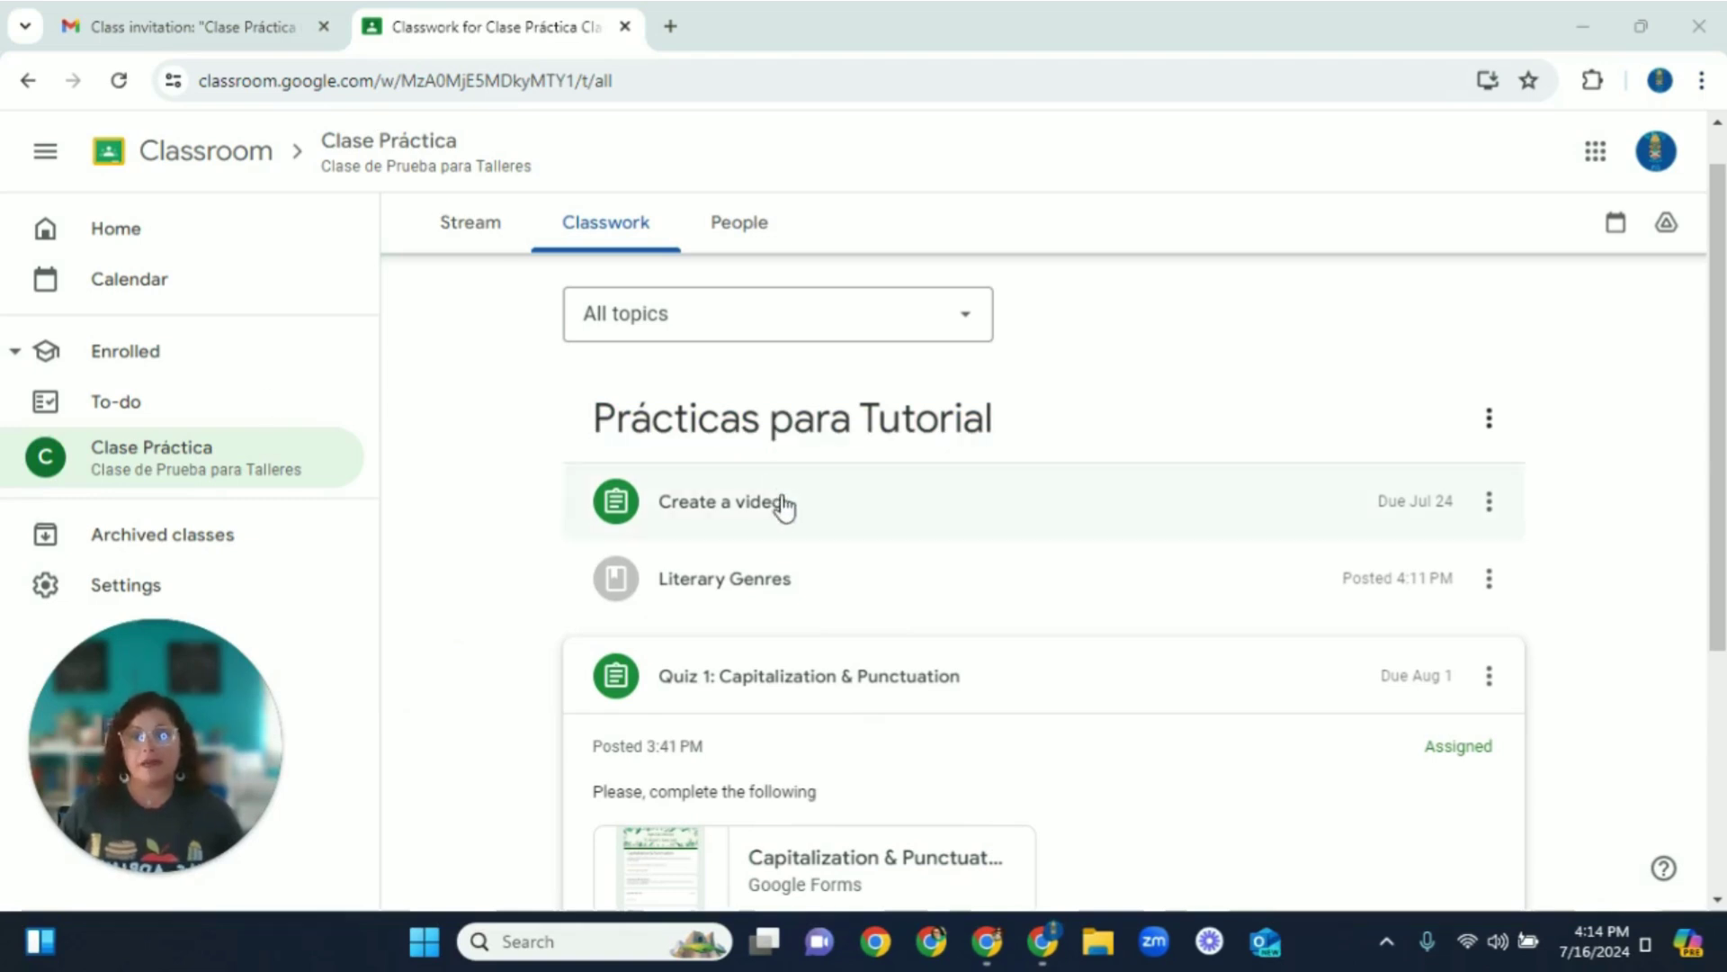
left_click(471, 227)
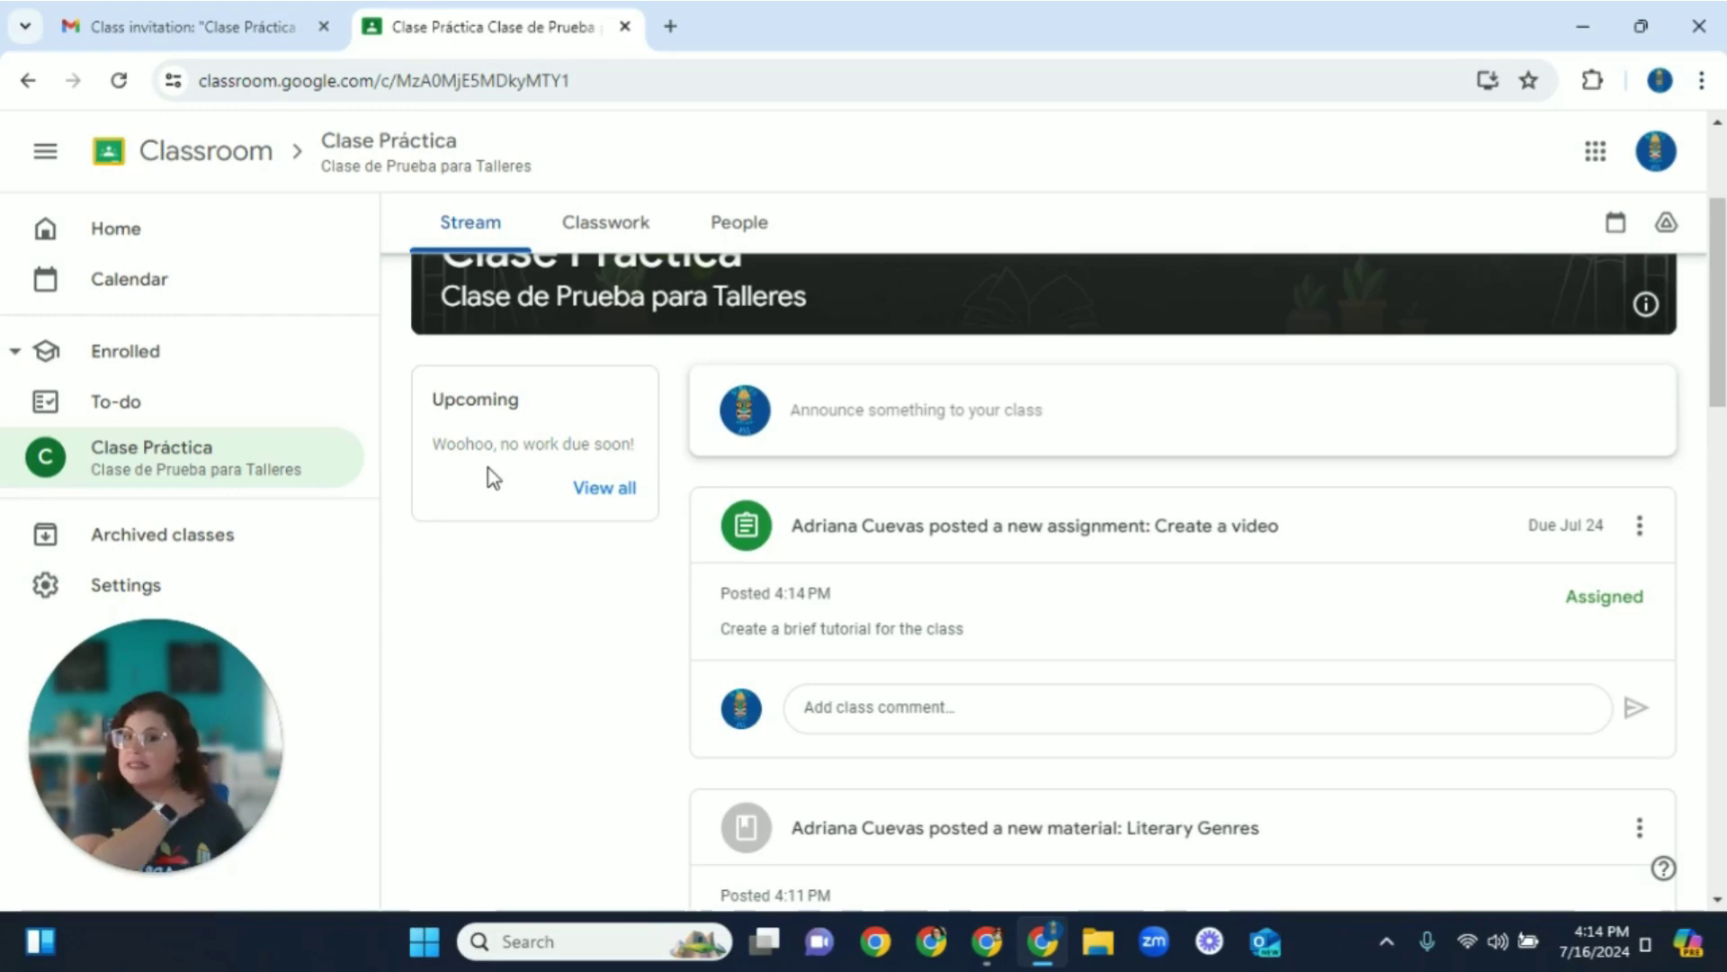
left_click(944, 533)
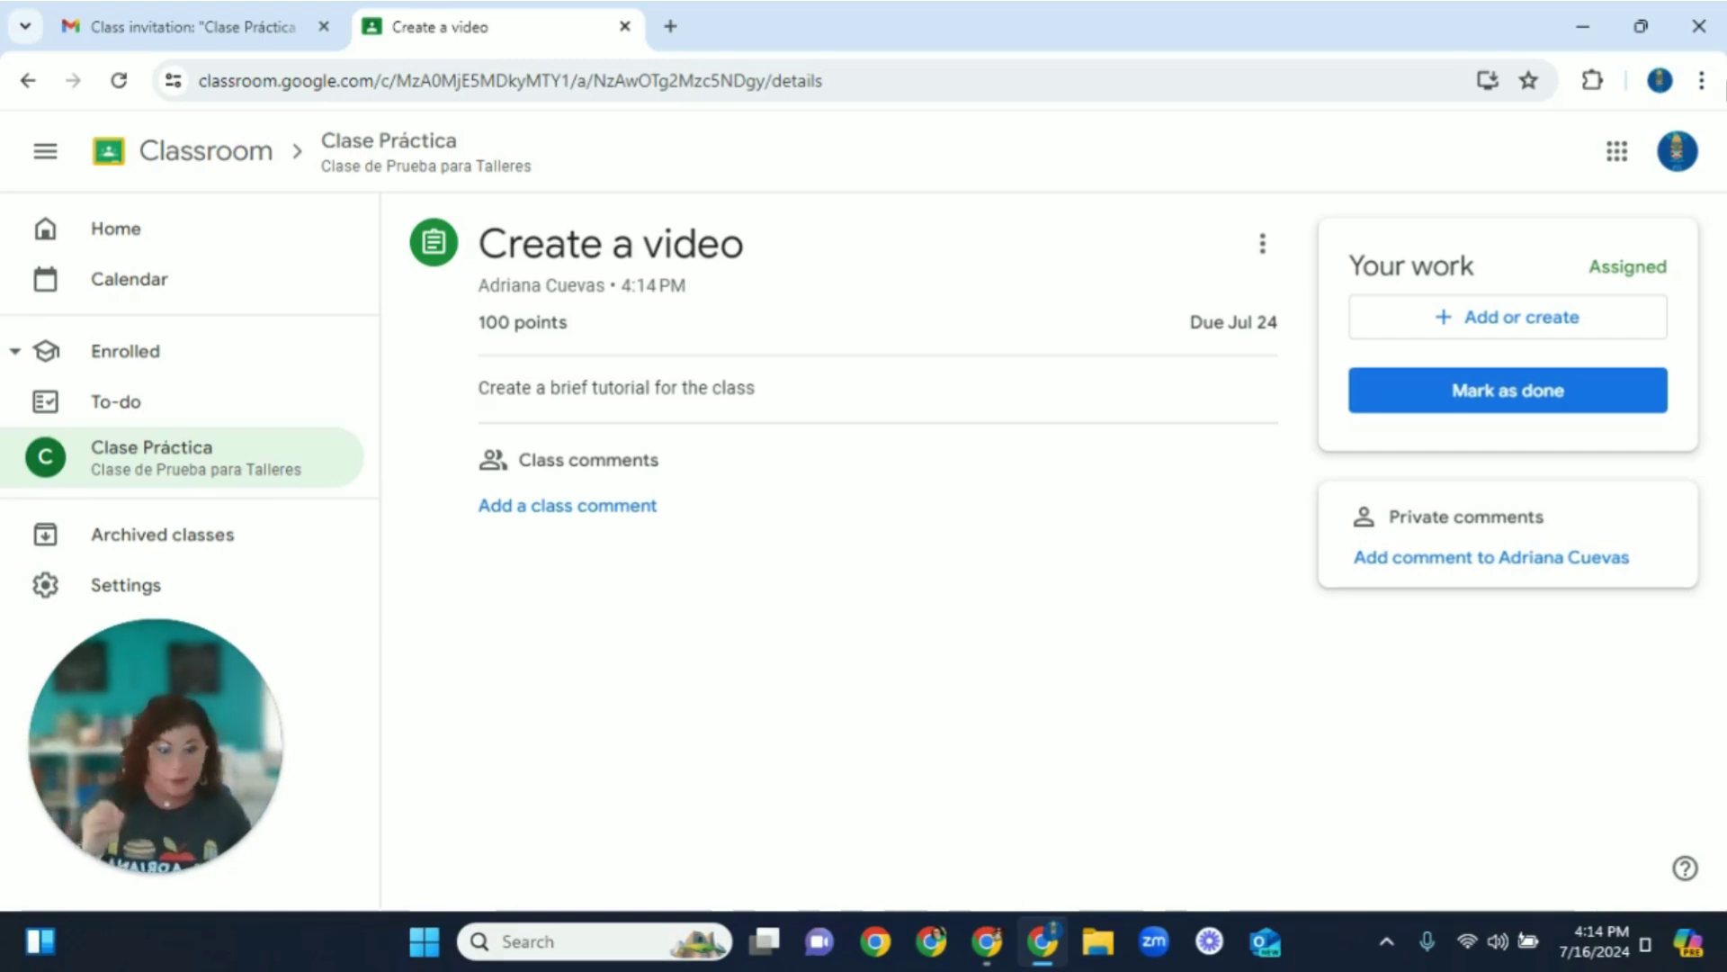
- Attach the "APA Tricks & Tips (re-upload)" video file from the computer to the student's work for "Create a video"
left_click(1432, 321)
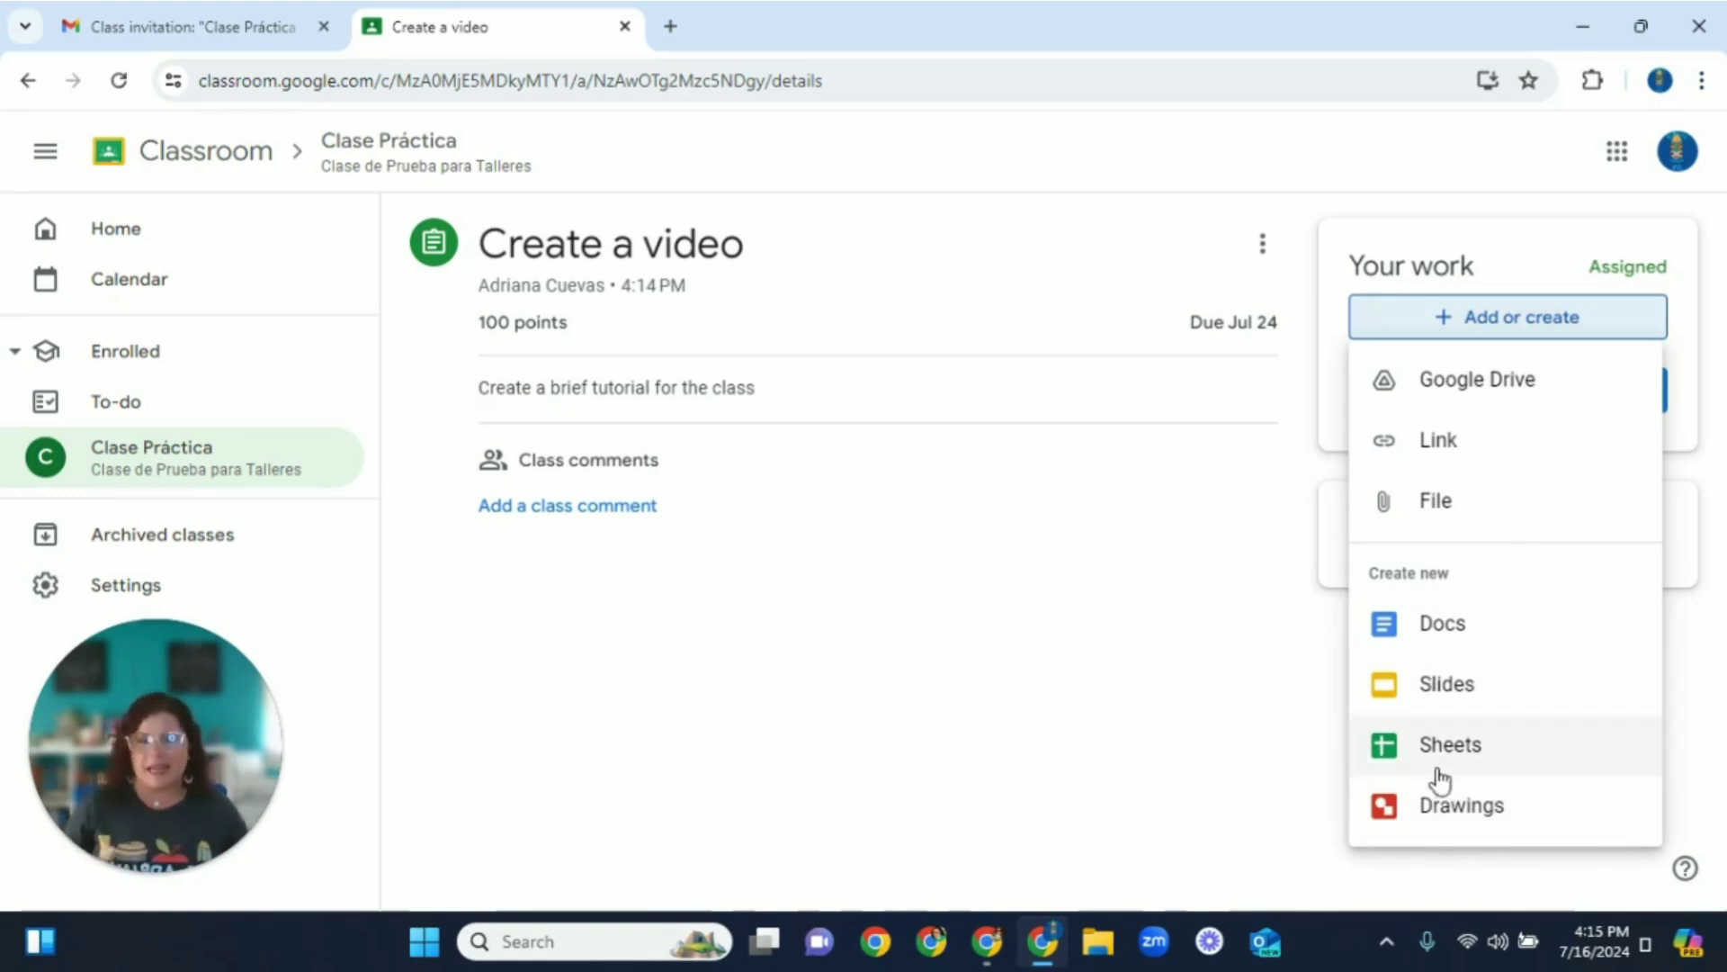
left_click(1448, 506)
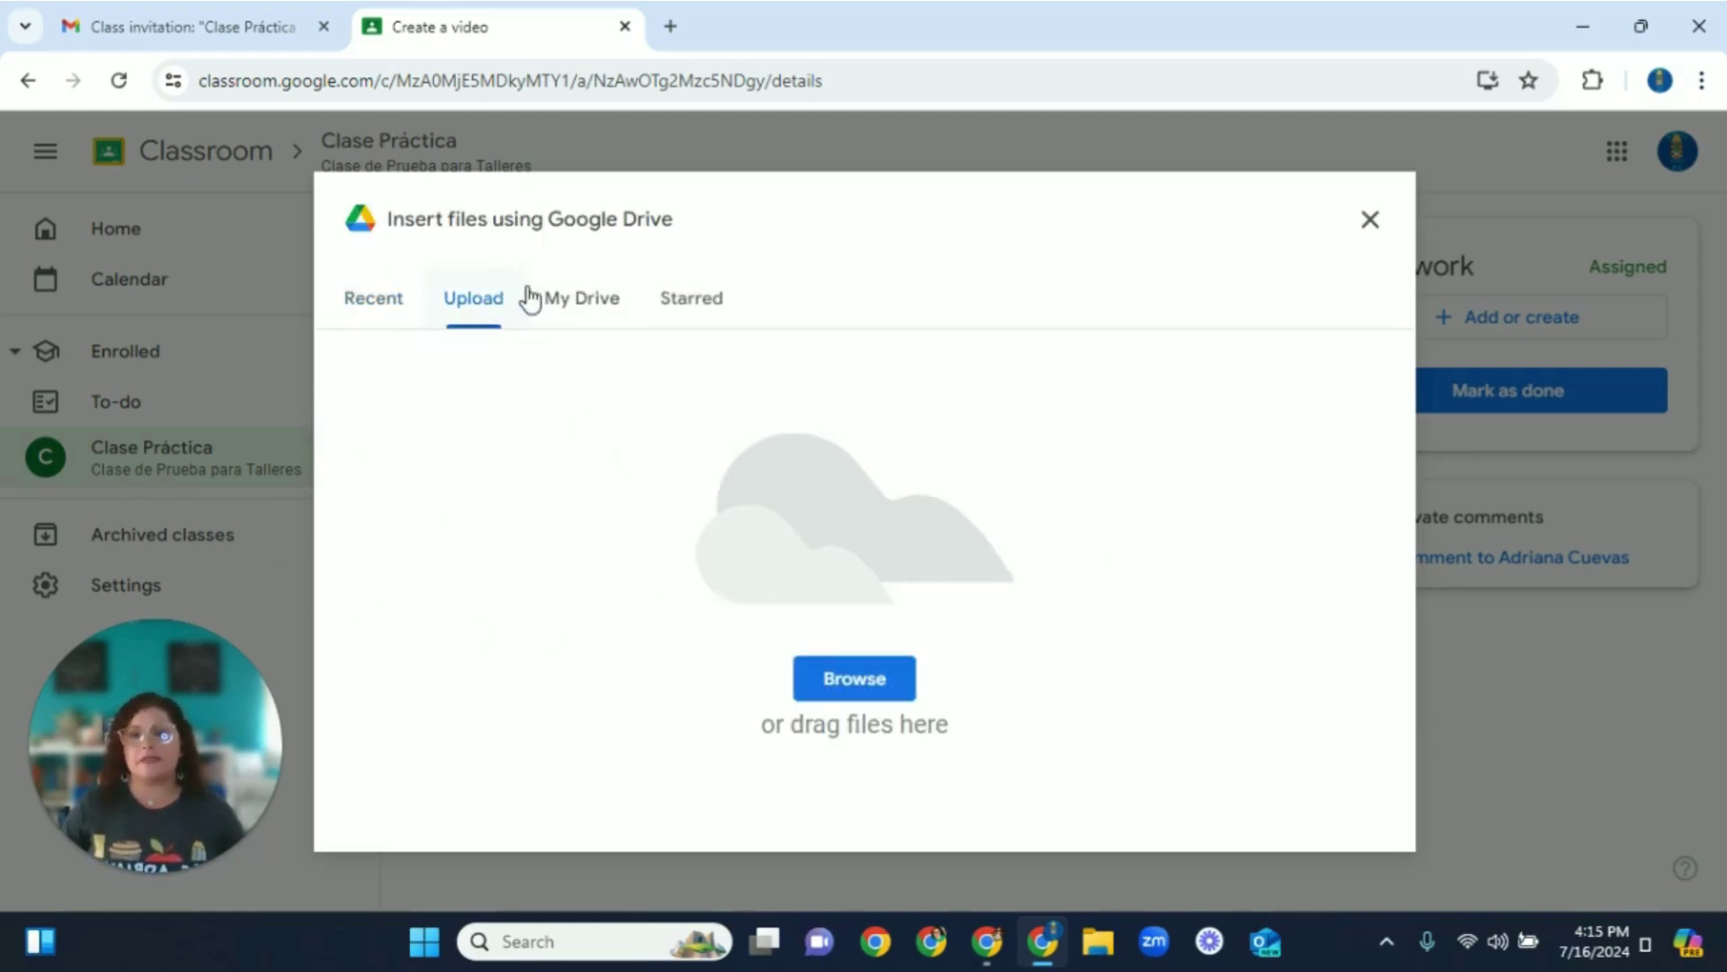
left_click(582, 306)
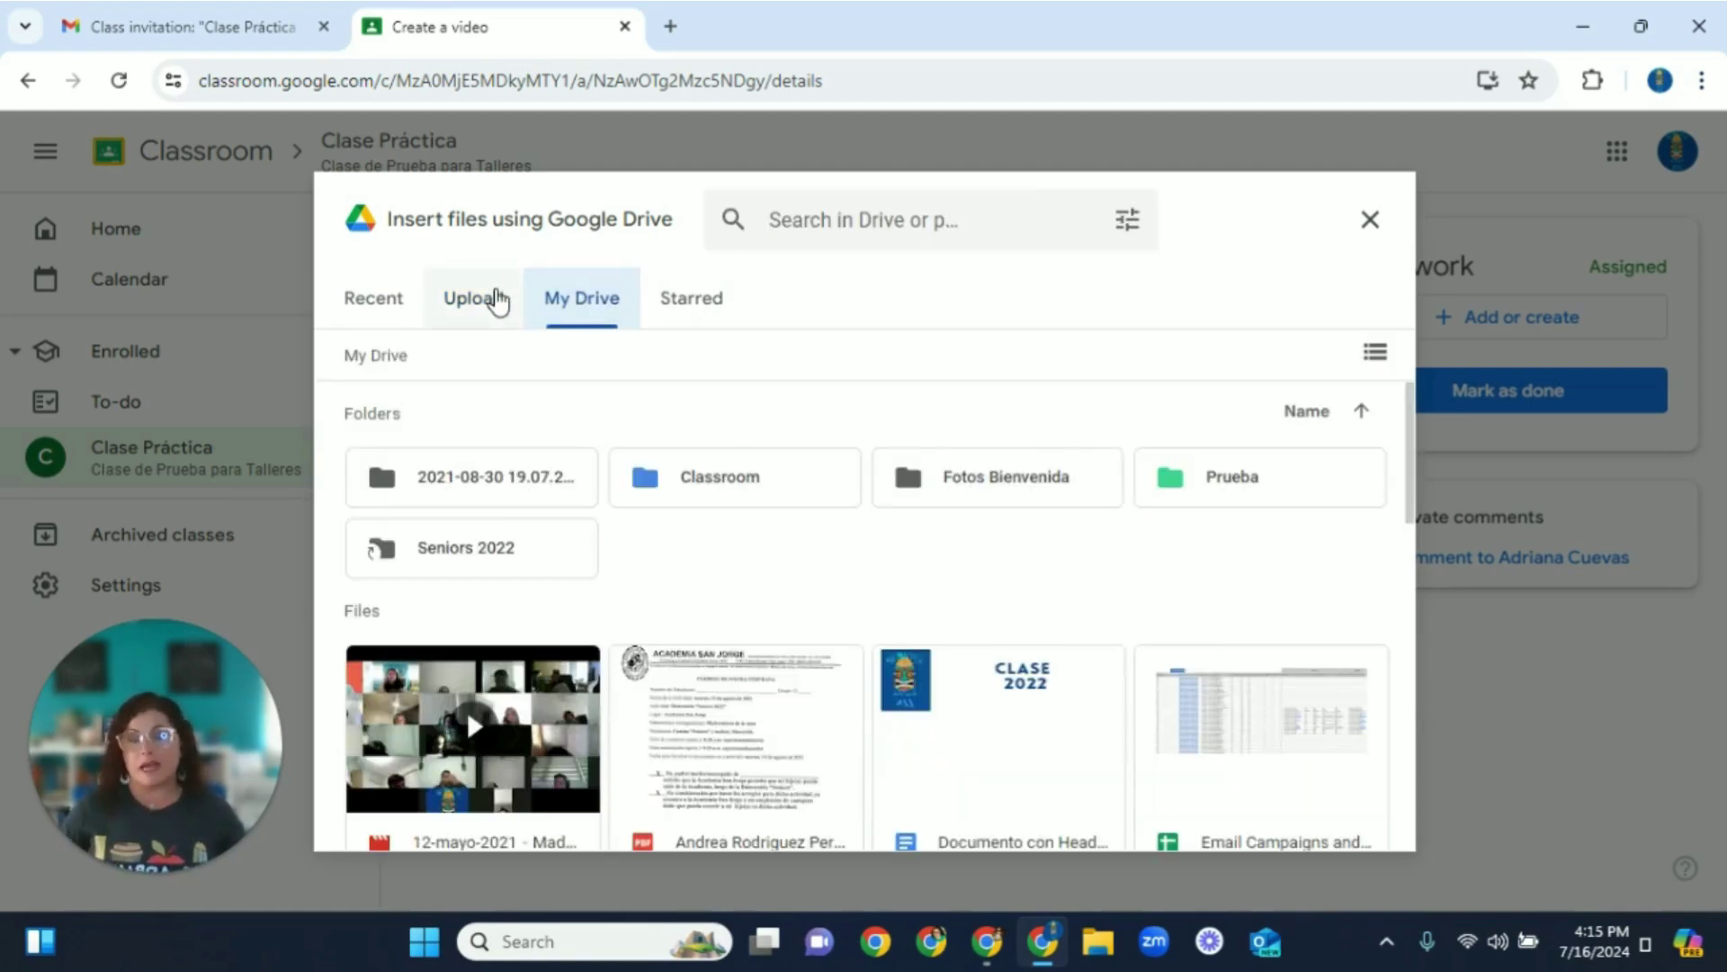
left_click(479, 310)
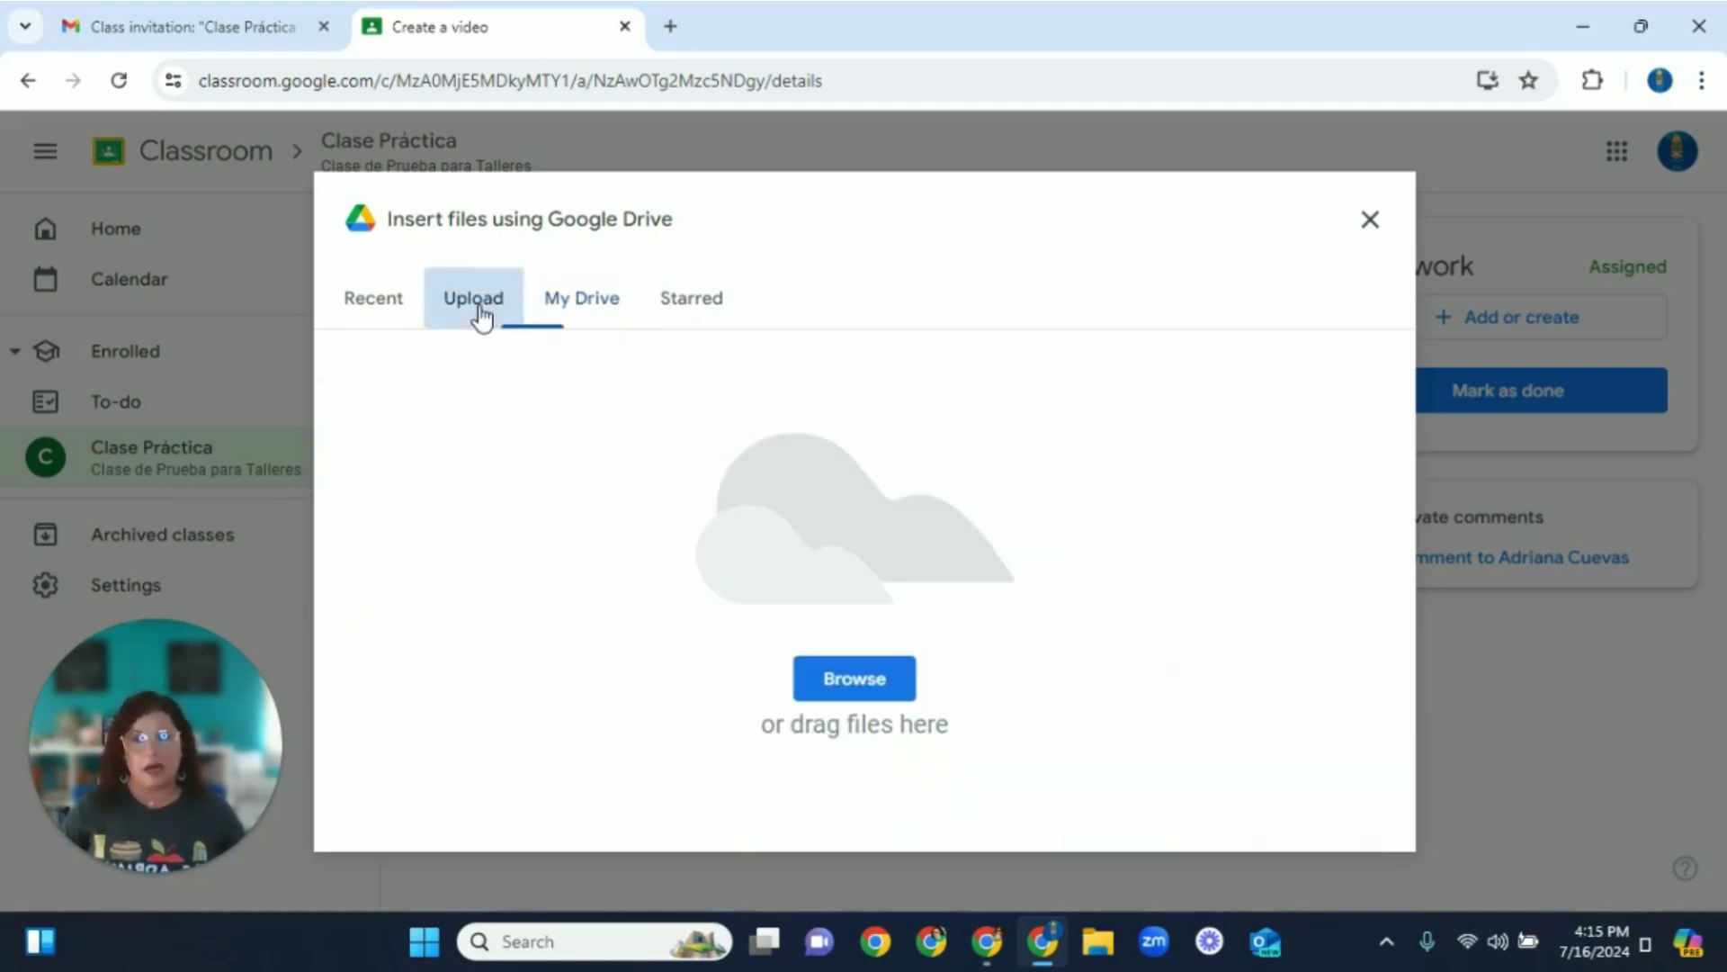
left_click(817, 679)
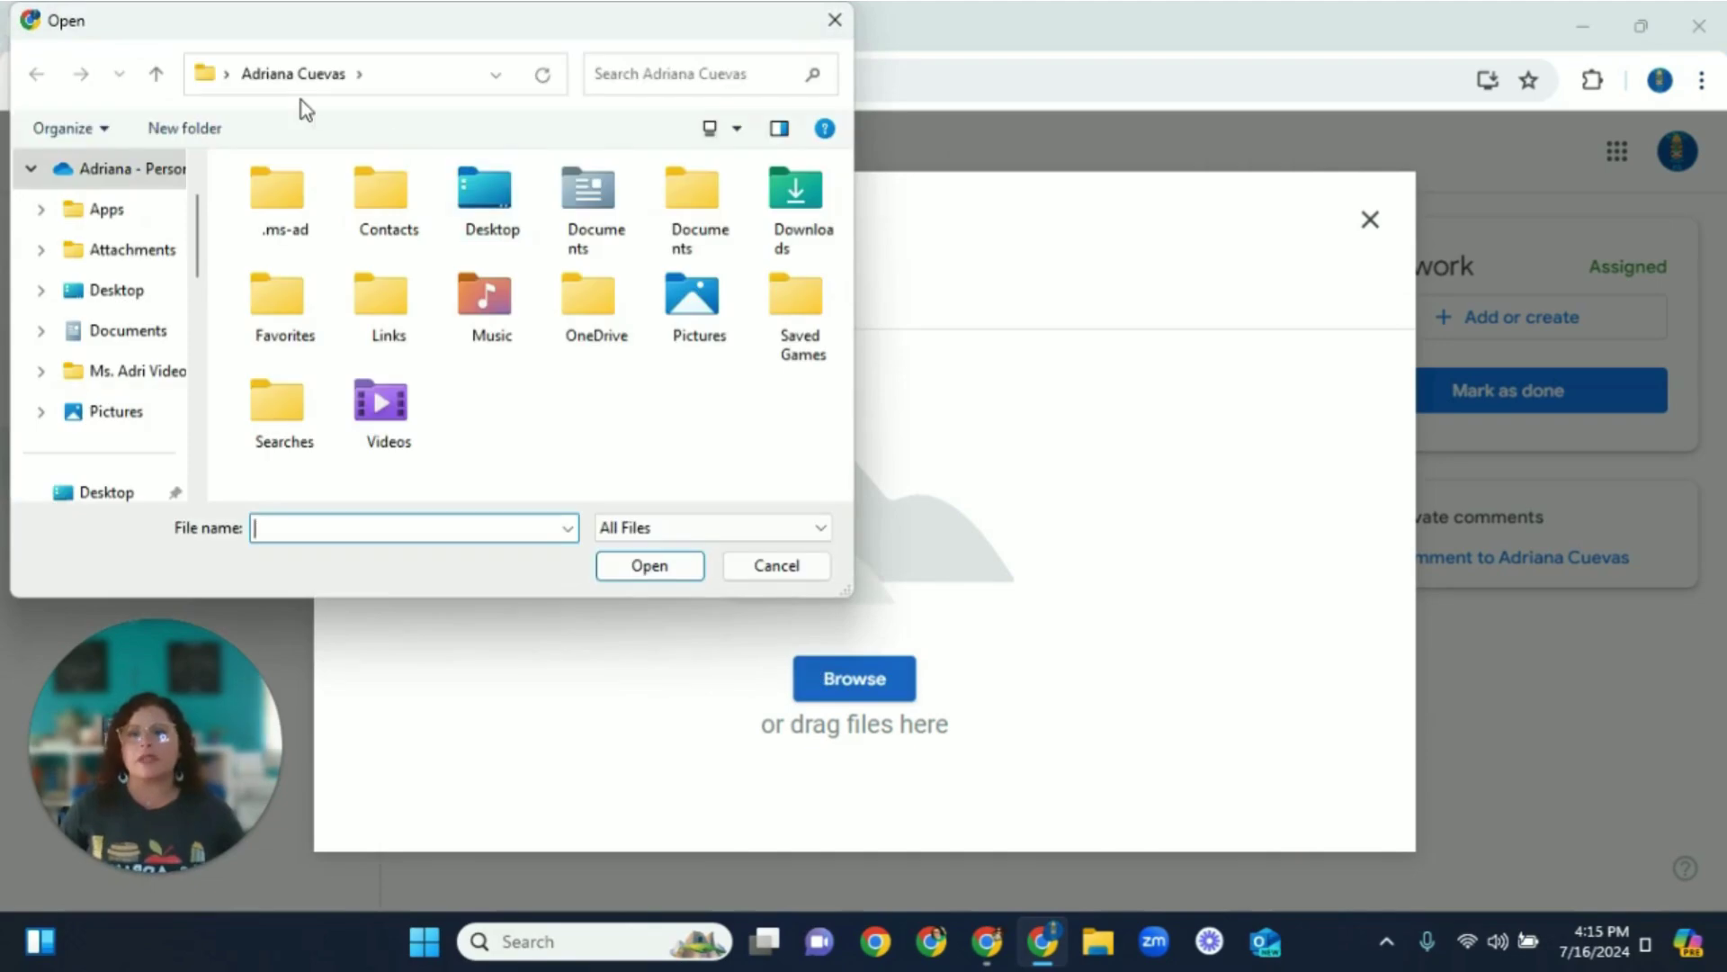
left_click(122, 371)
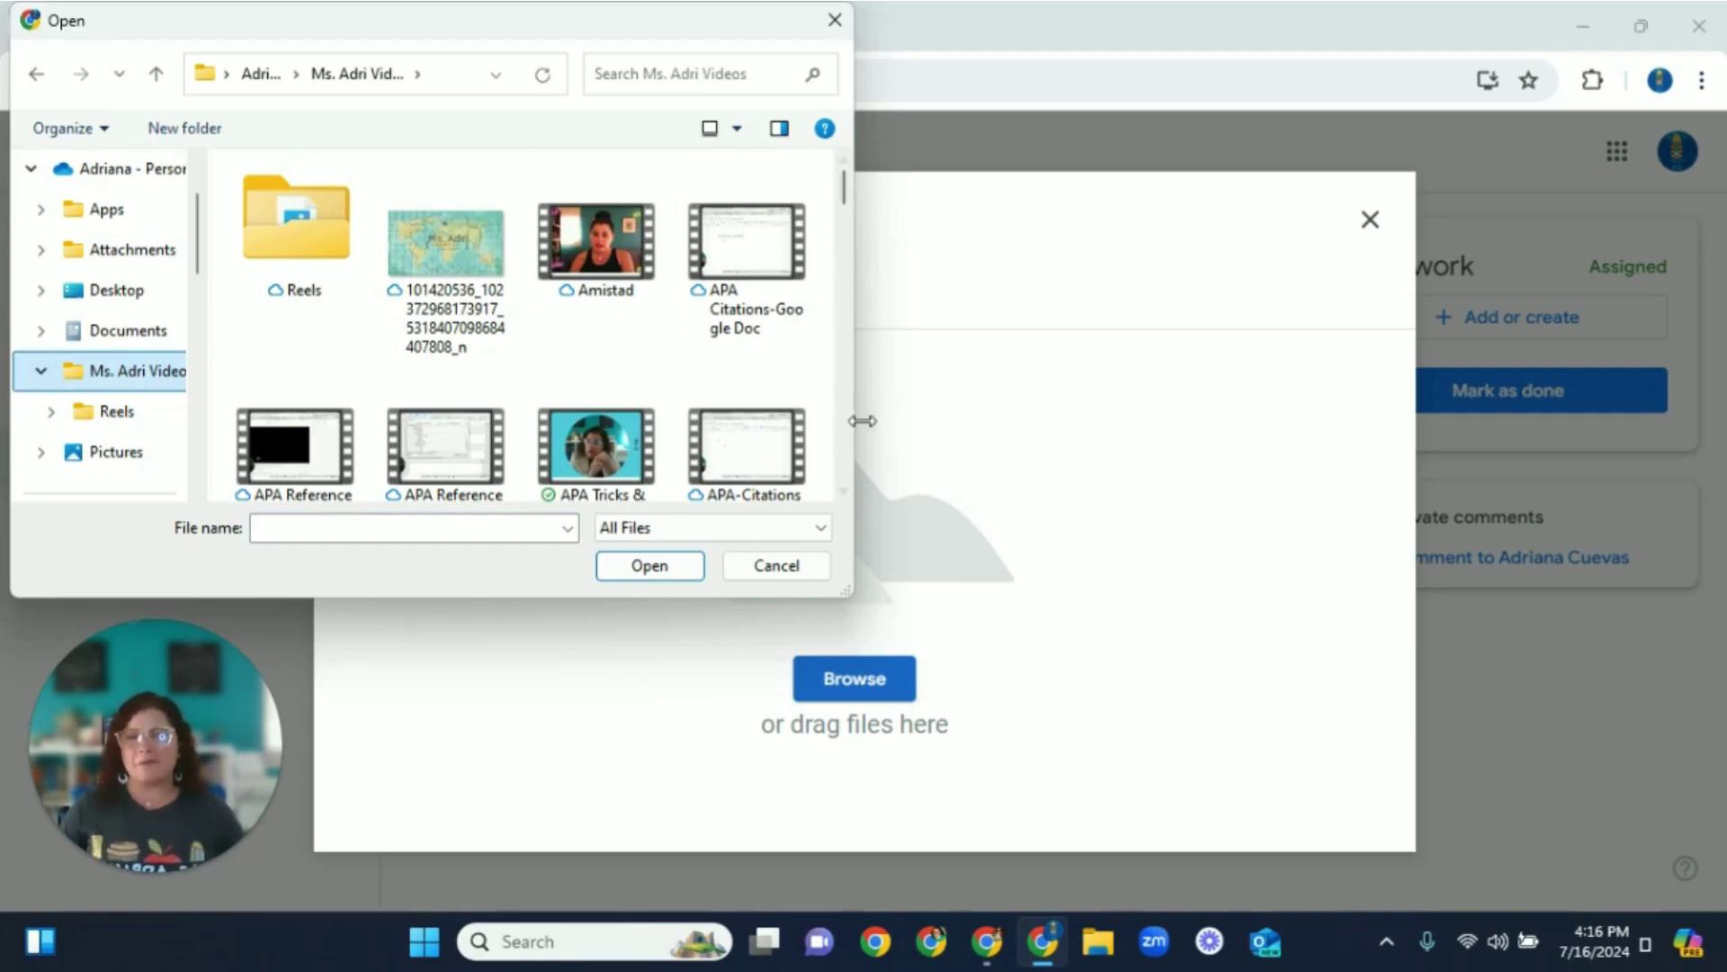
scroll(779, 348, "down", 1)
scroll(779, 349, "down", 3)
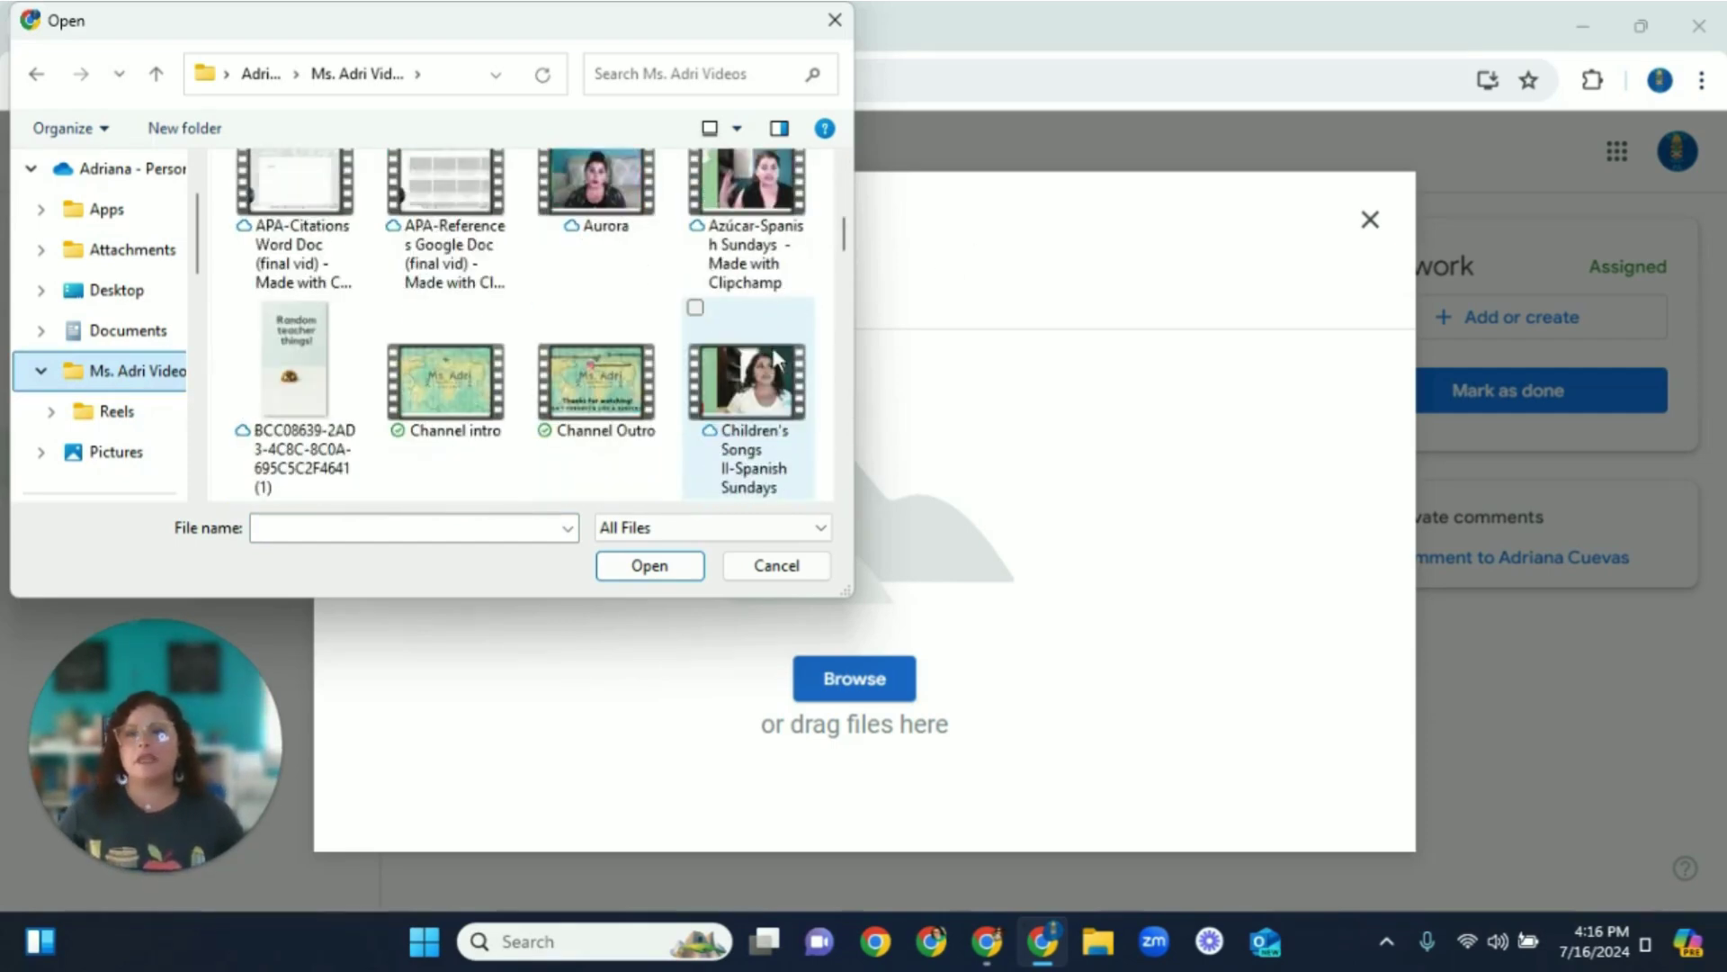
scroll(621, 401, "up", 5)
double_click(621, 400)
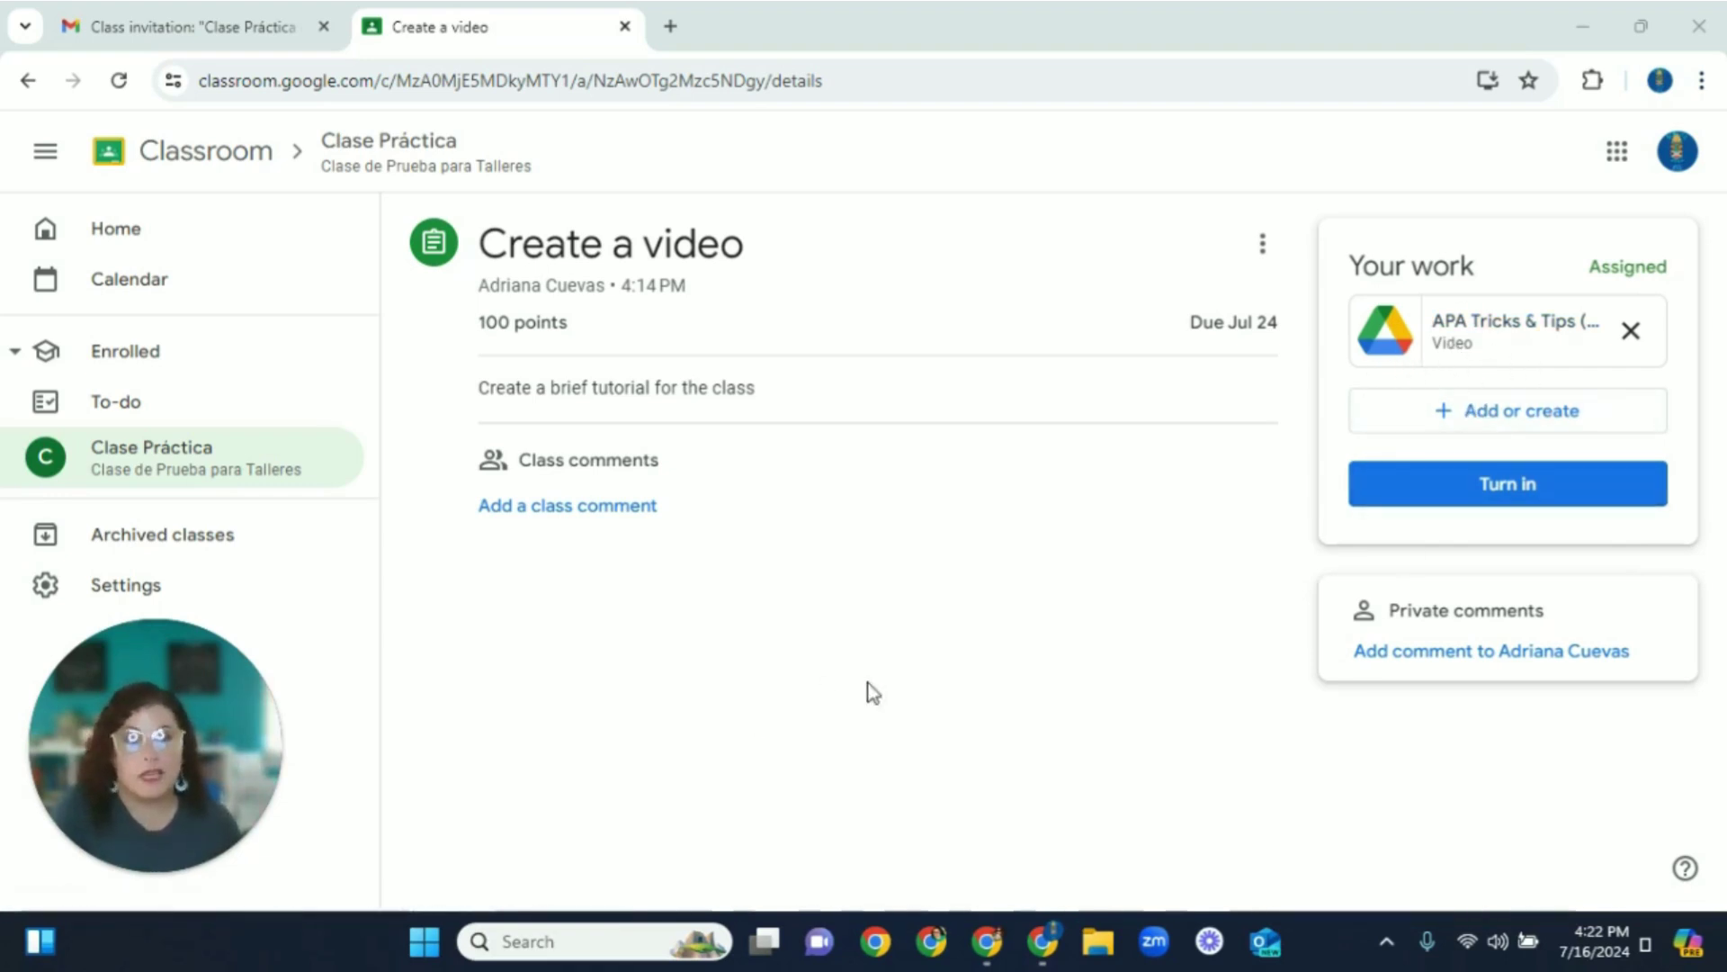
- Turn in the "Create a video" assignment with its attached video and post the private comment "Hi teacher!" to the teacher
left_click(1484, 491)
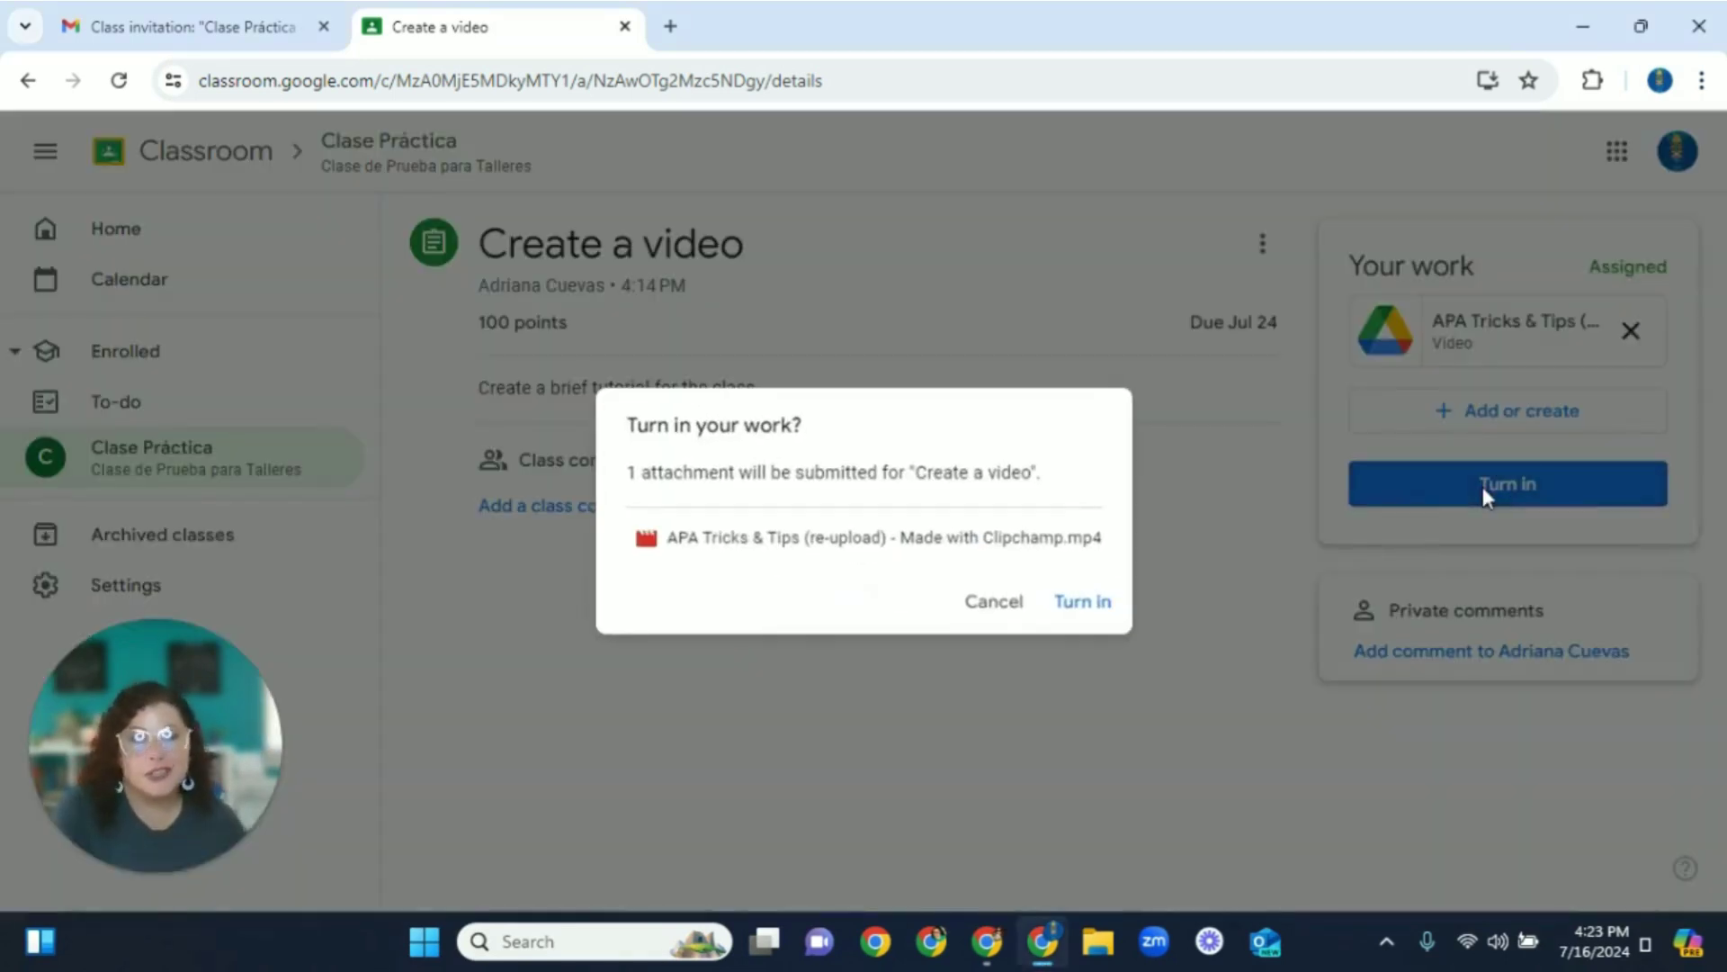
left_click(1078, 602)
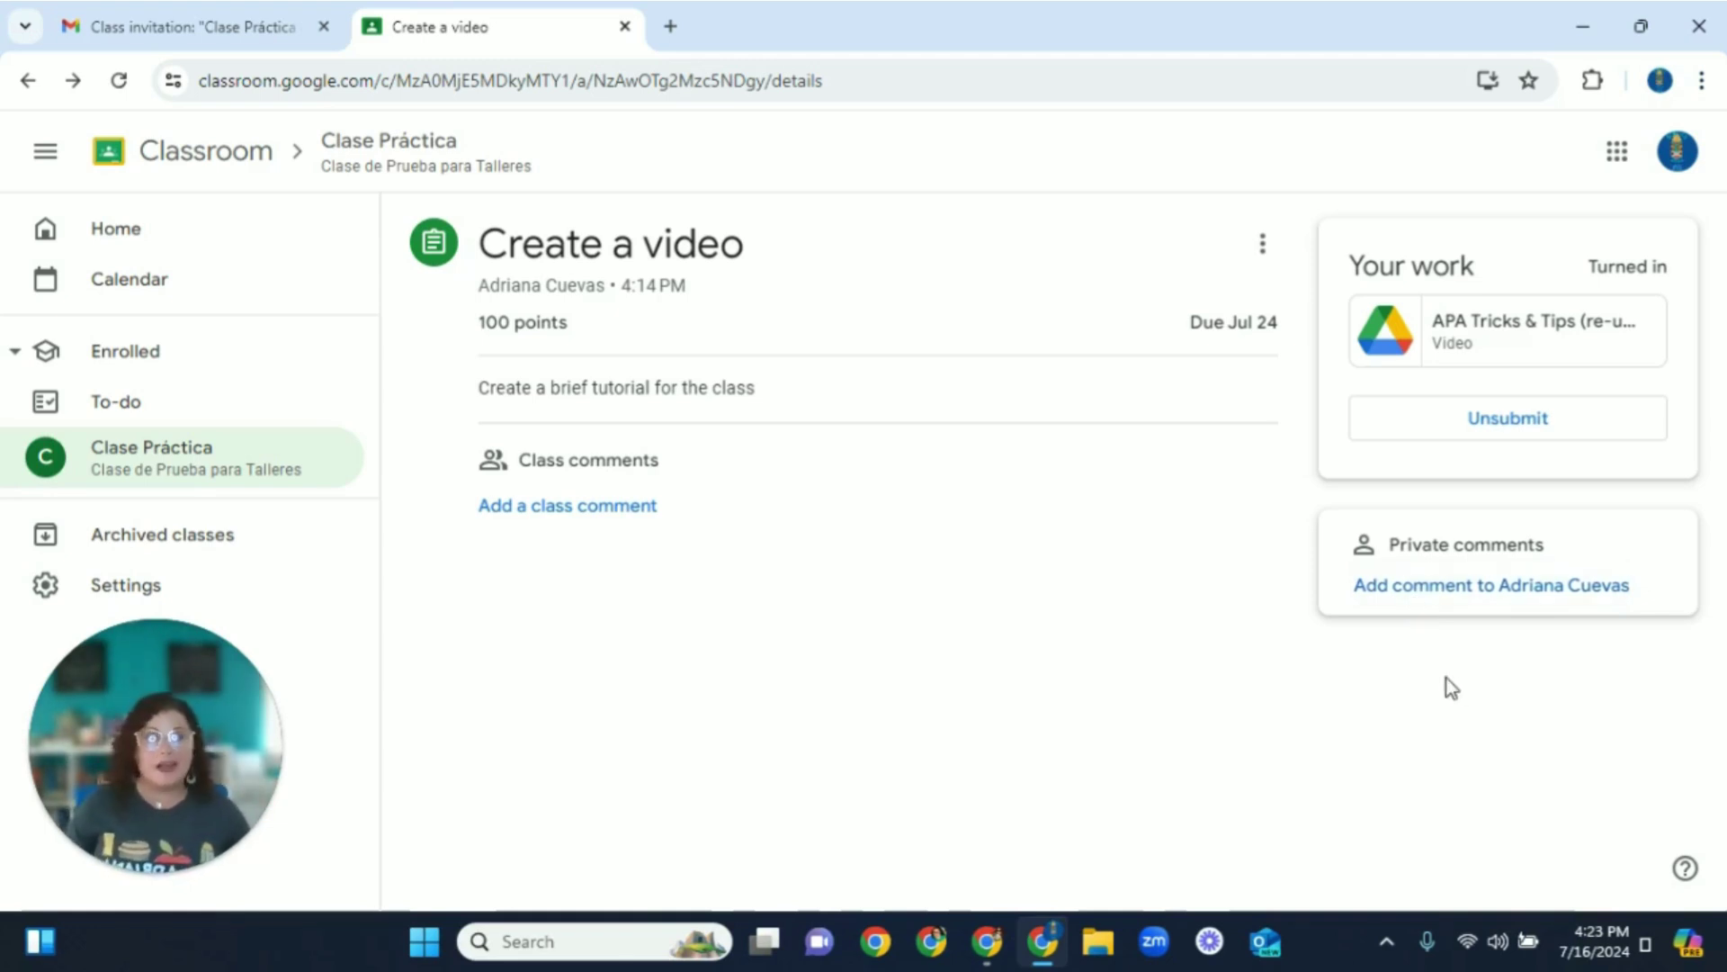
left_click(1391, 590)
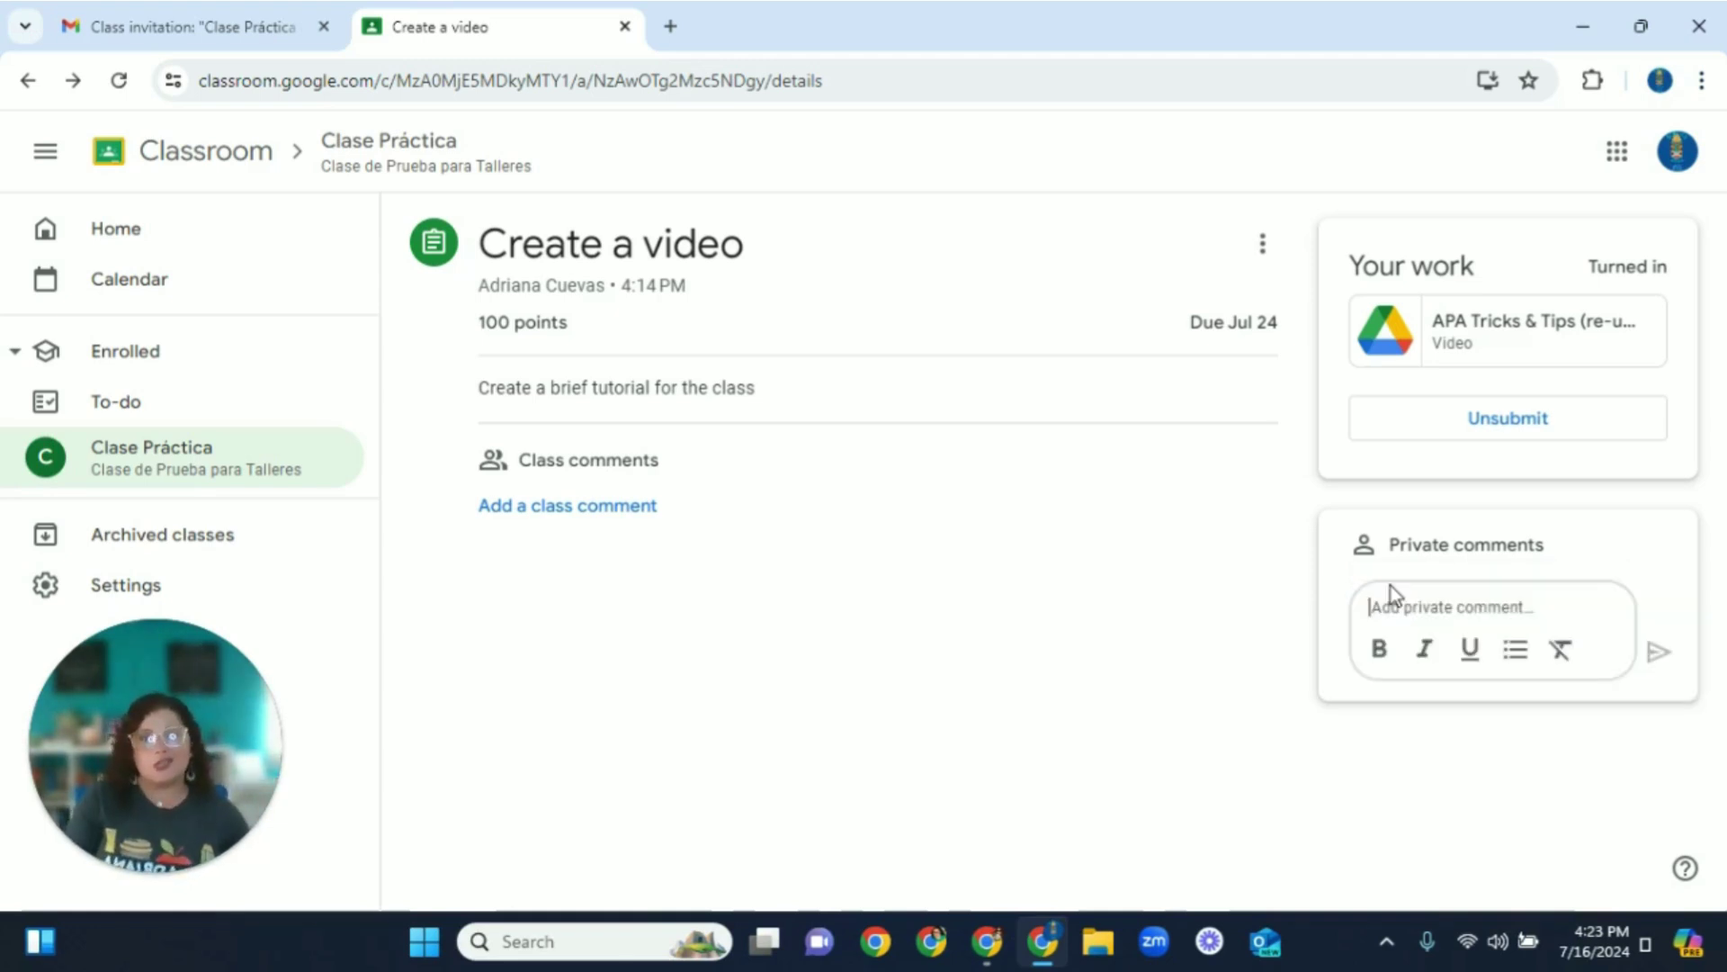
type("Hi")
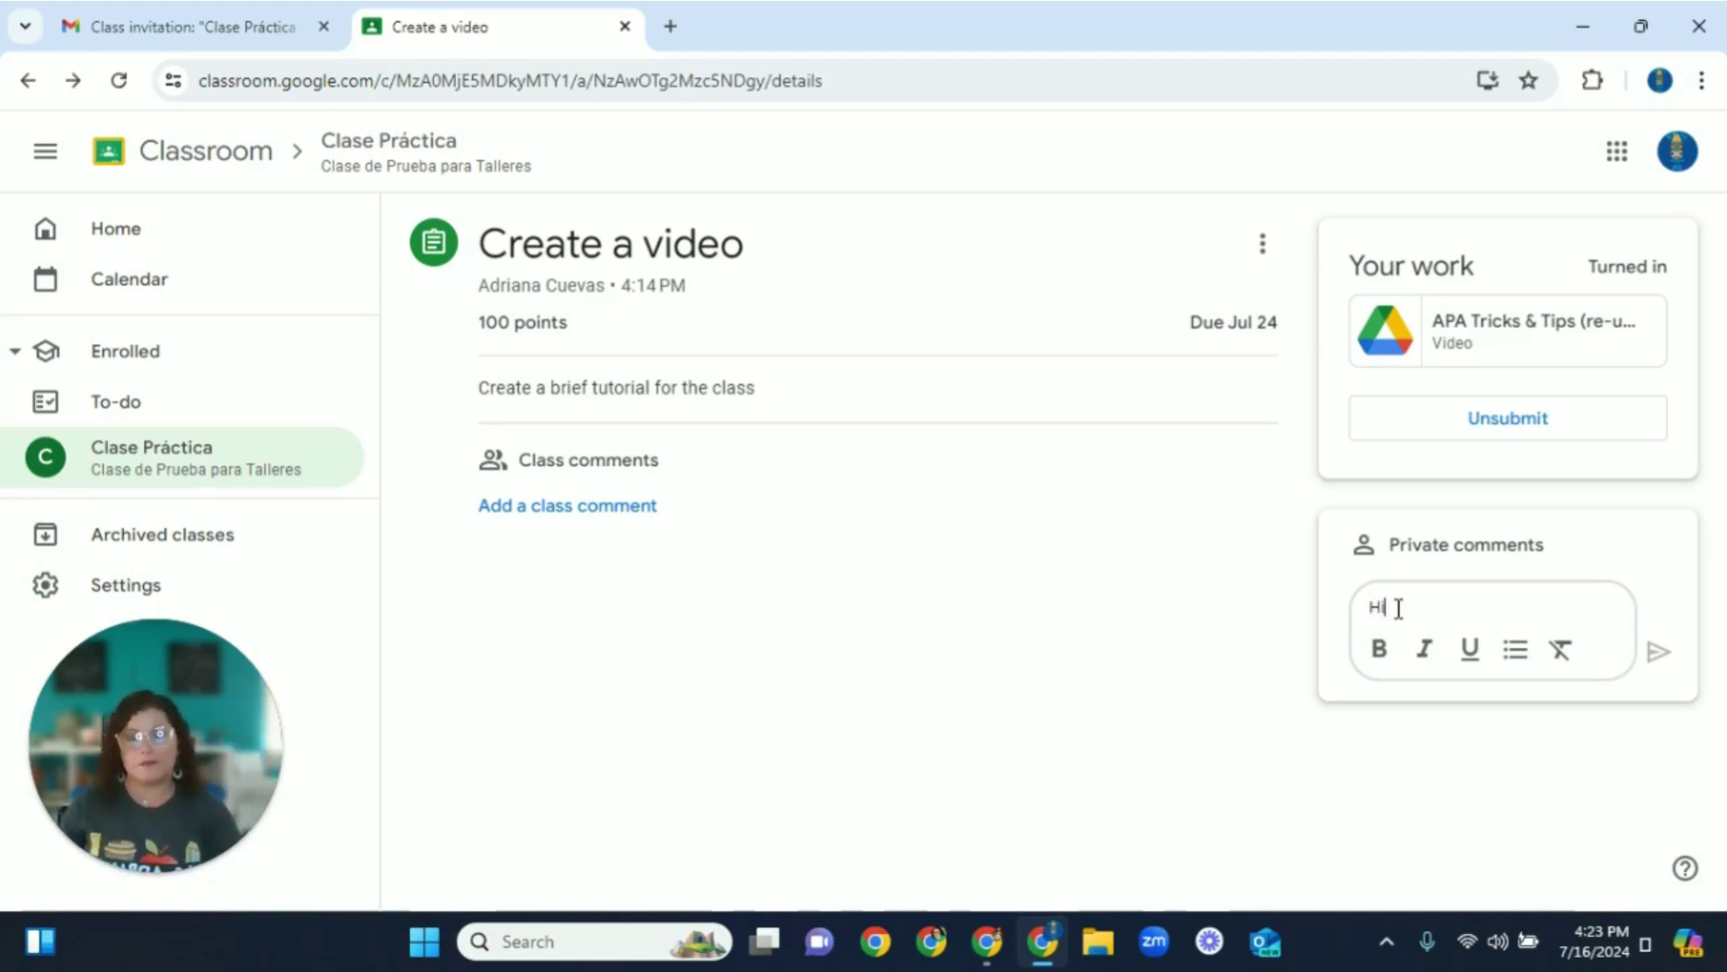
type(" teacher!")
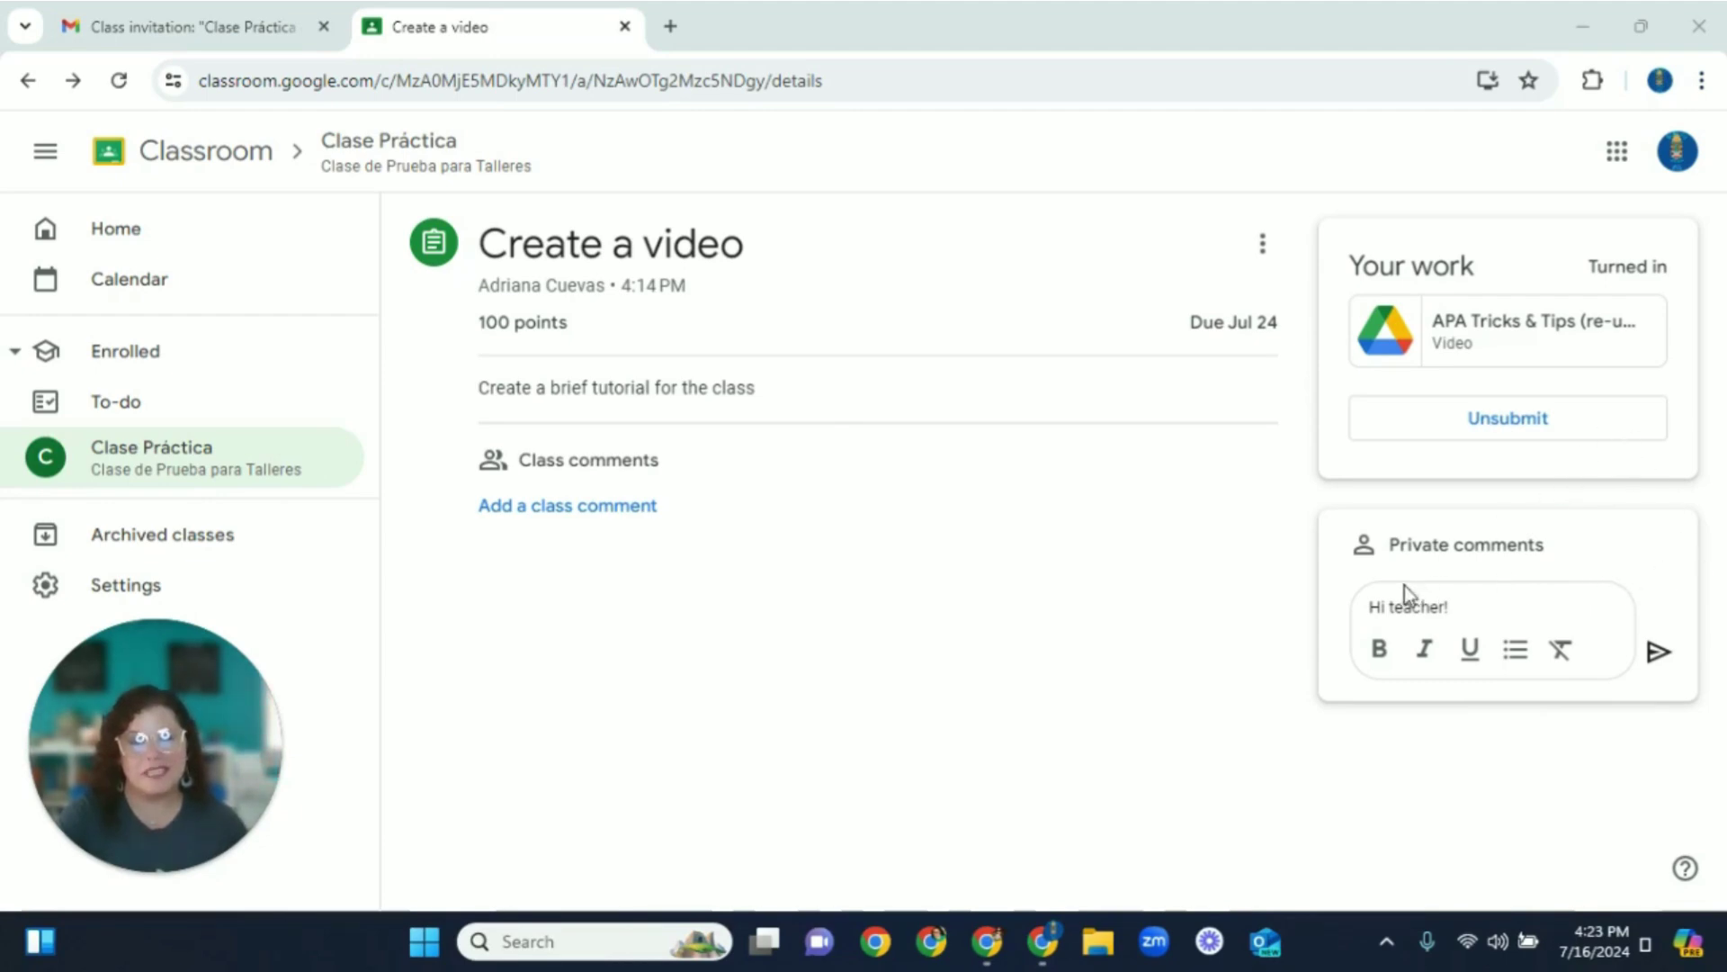
left_click(1660, 659)
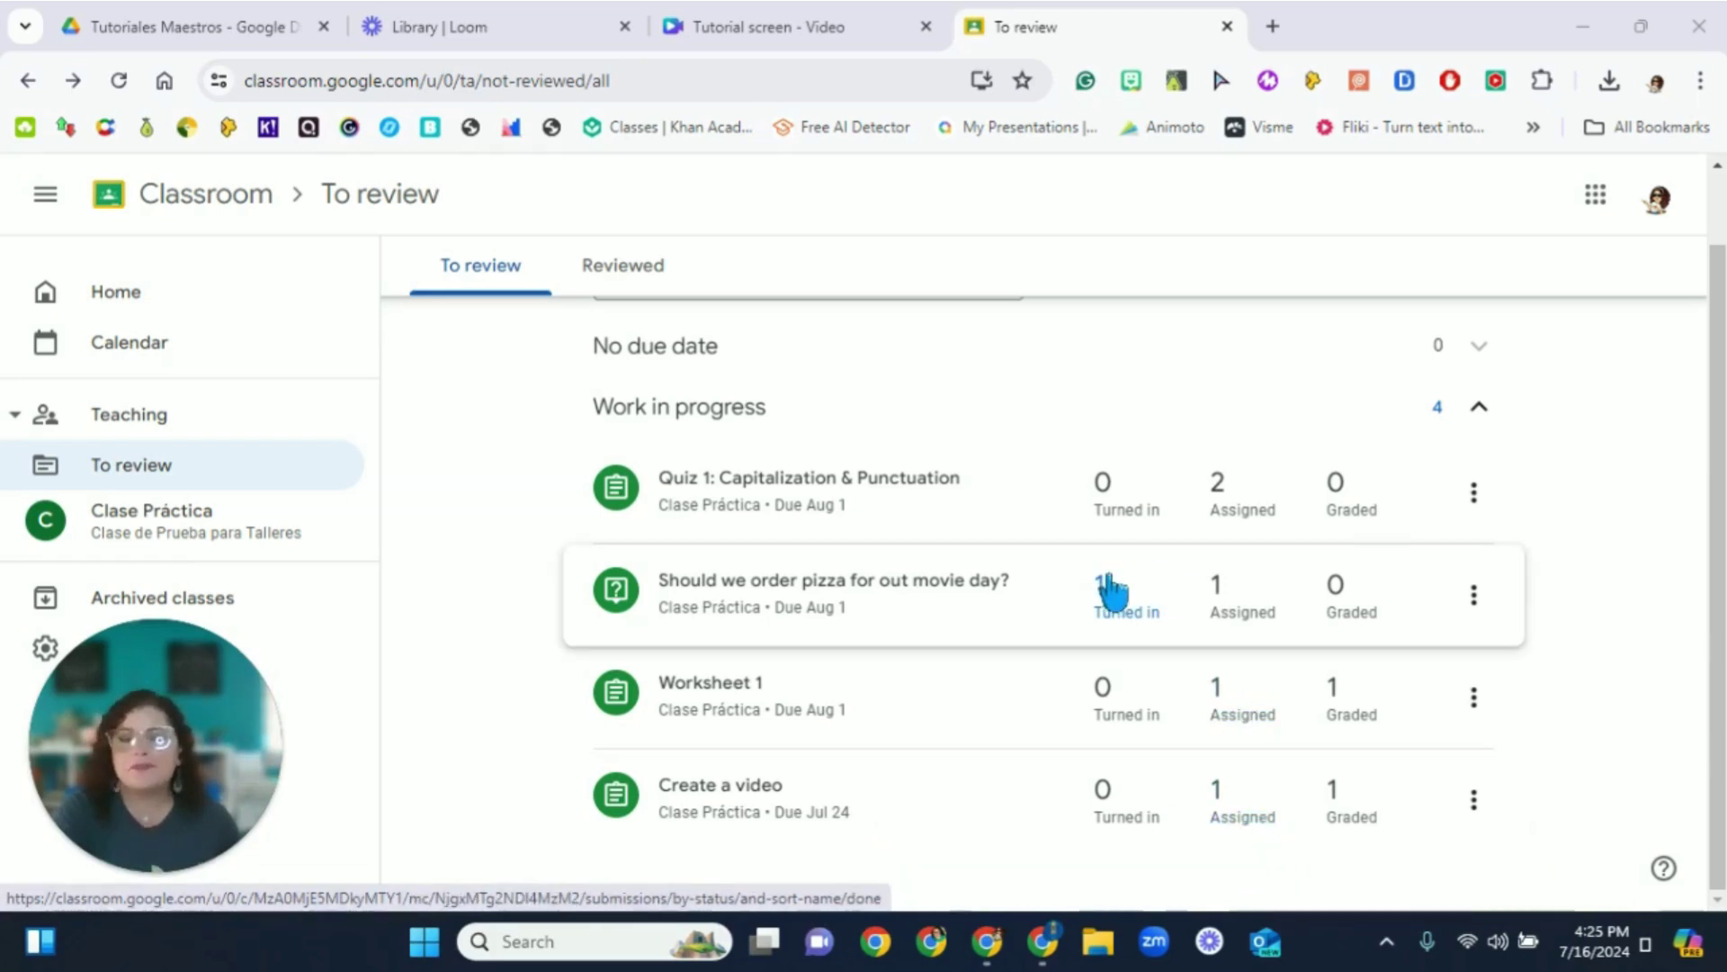
- In the teacher account, grade the Seniors 2022 answer to the movie day pizza question 20 out of 20 and return it
left_click(1113, 607)
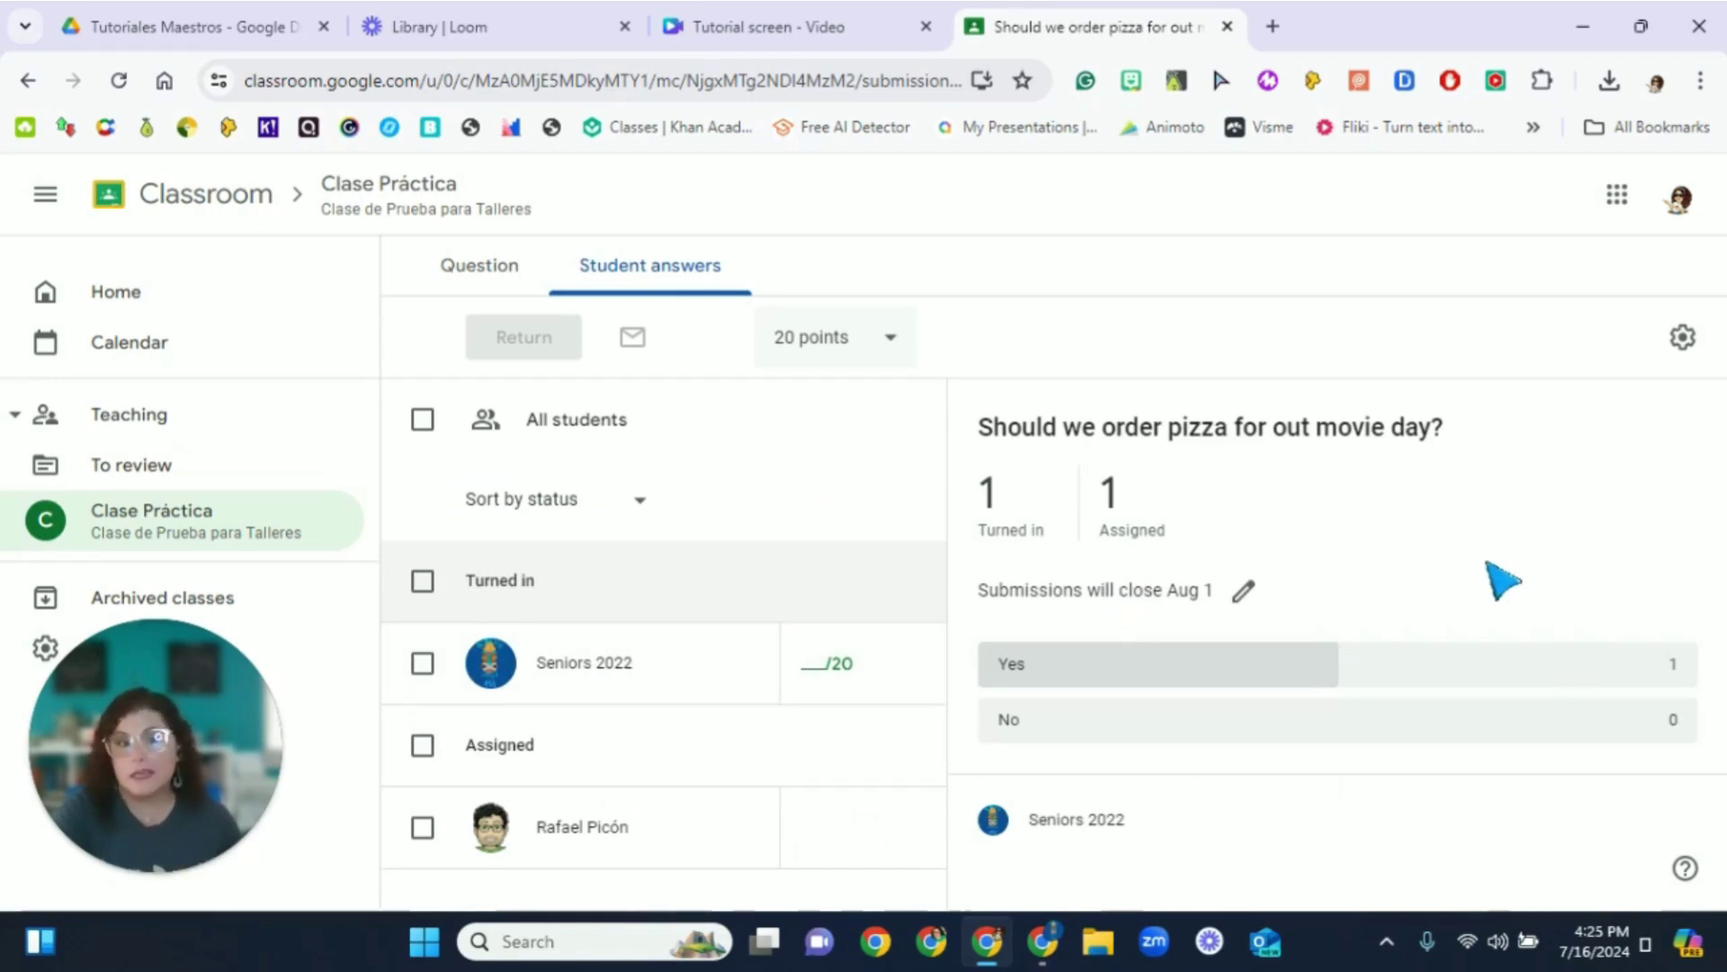
left_click(832, 673)
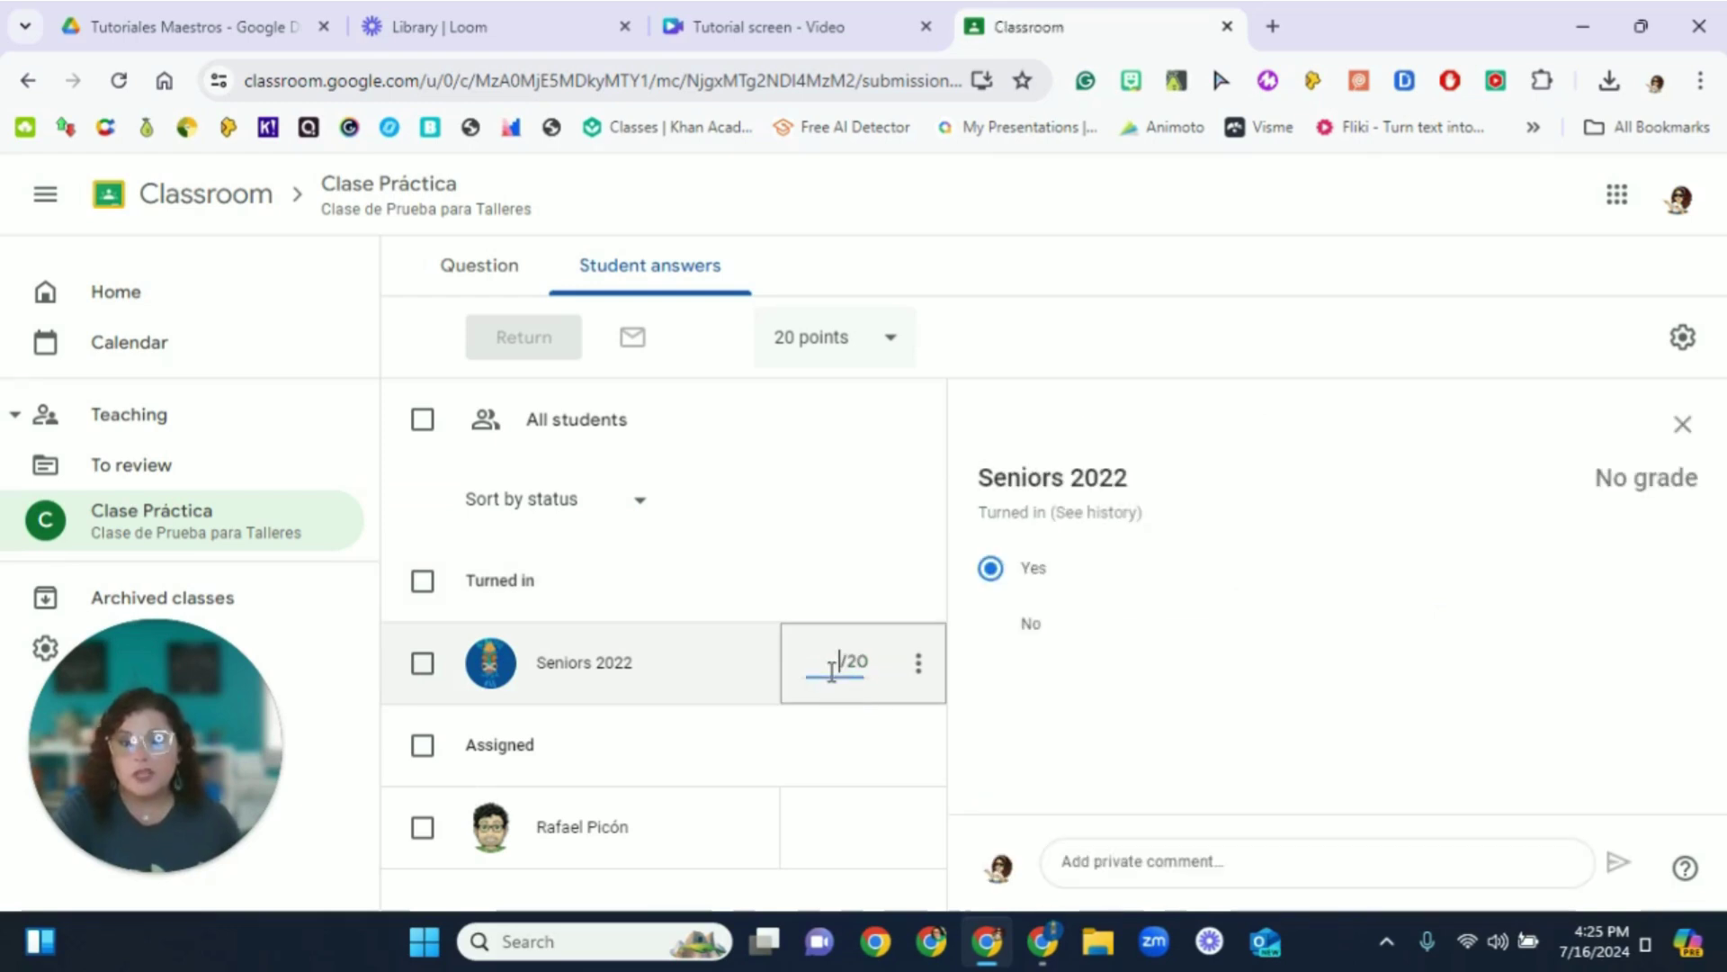
type("20")
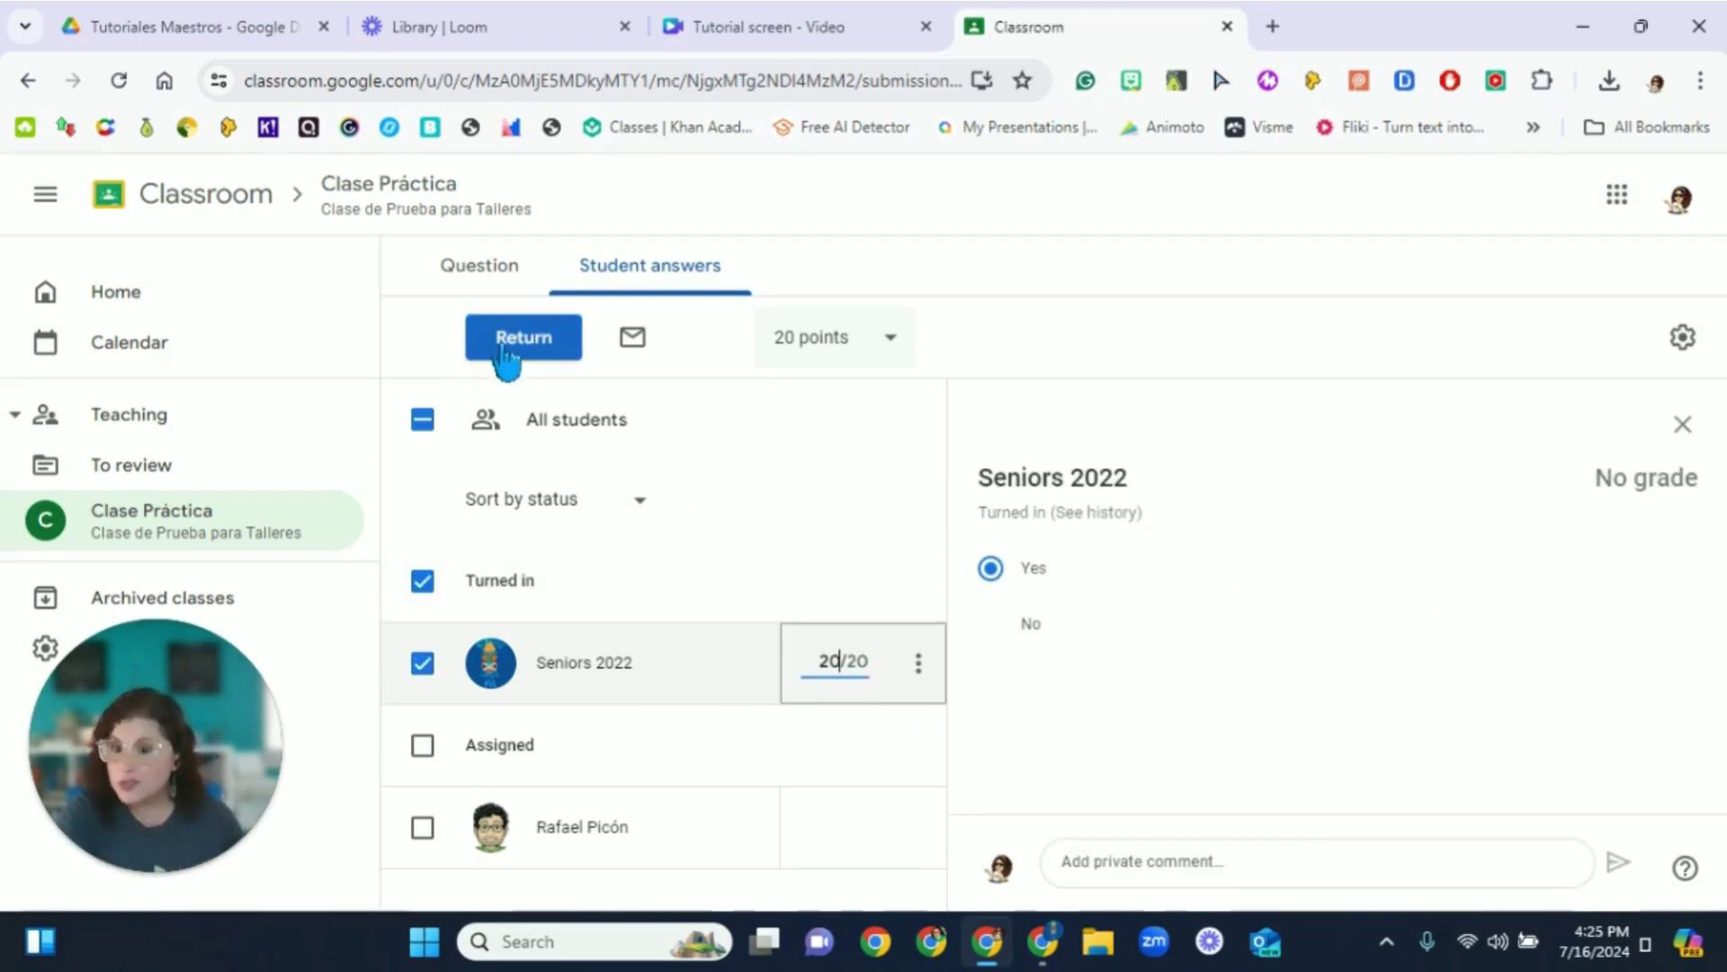
left_click(507, 353)
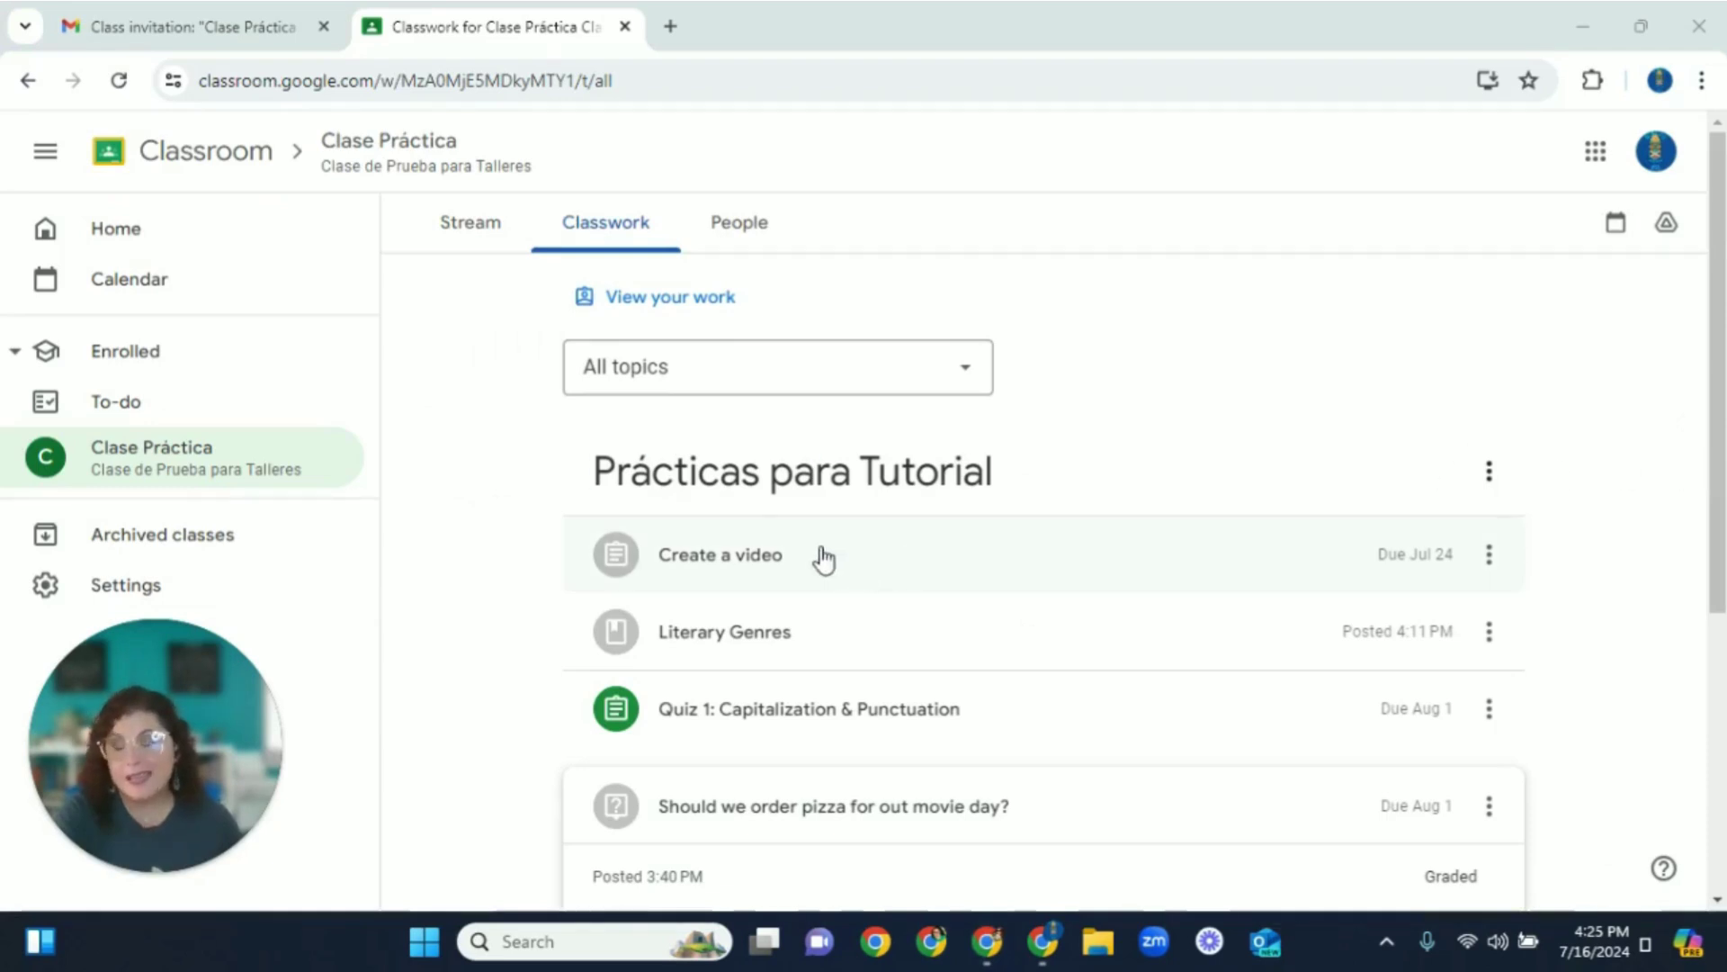
- Review the returned items in the student's Classwork, view the student's overall work list with its grades, and return to the class stream
scroll(1129, 452, "down", 3)
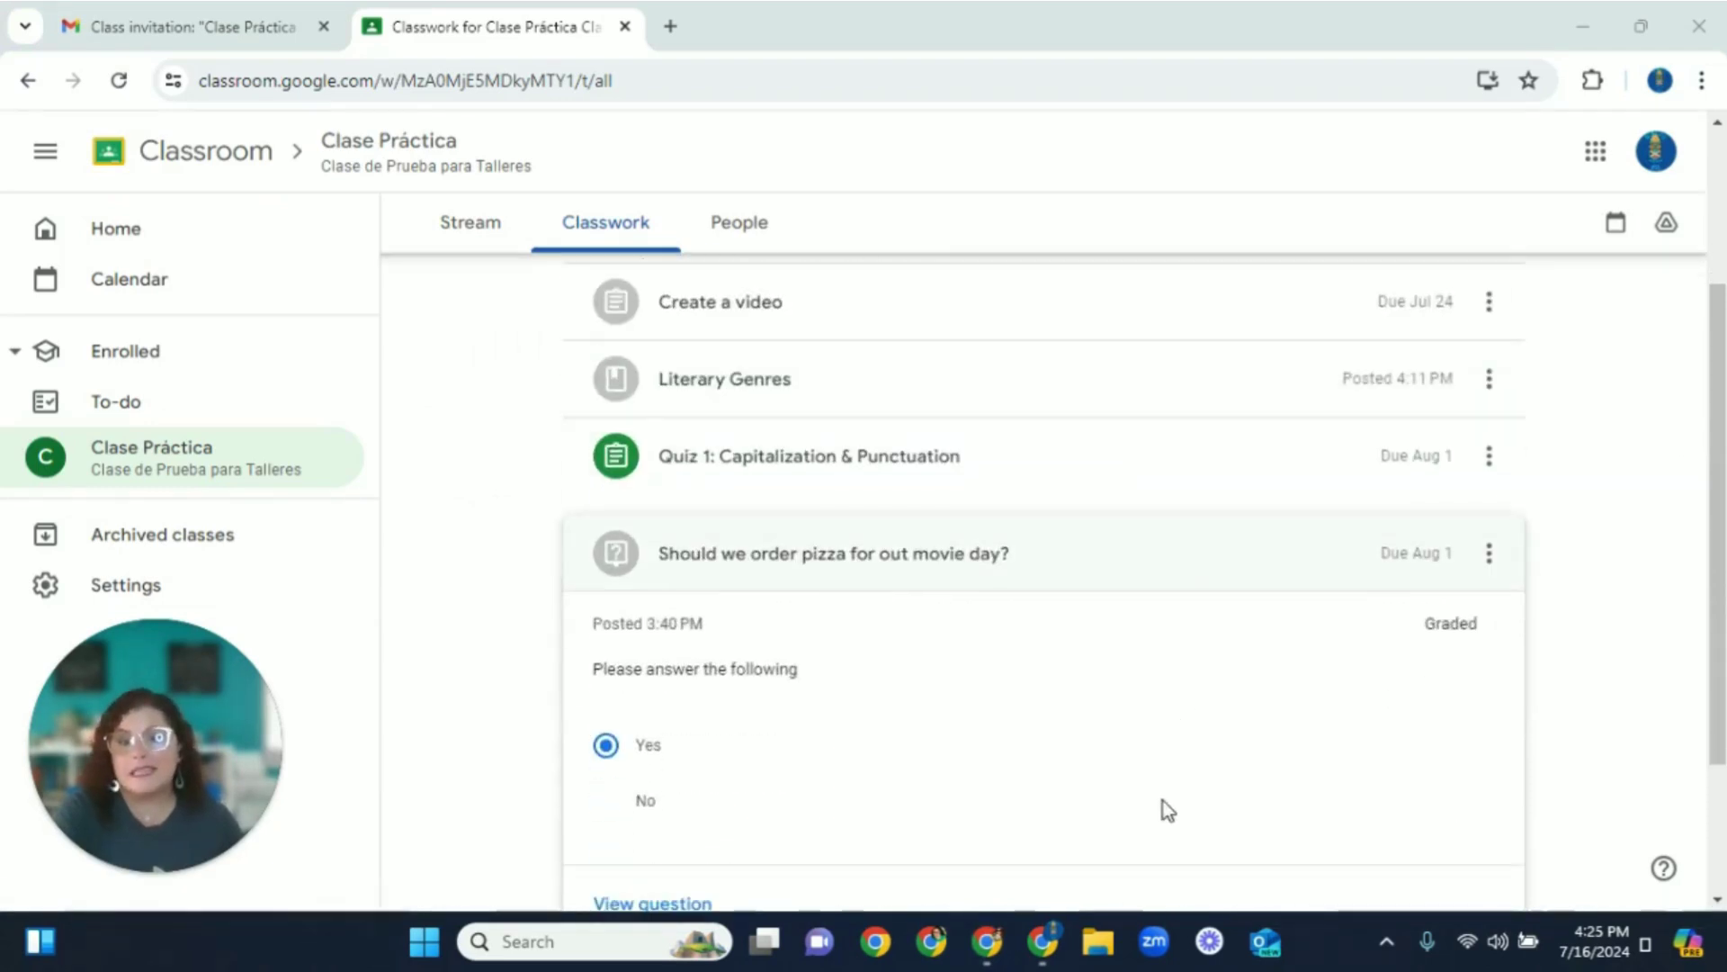
scroll(846, 647, "up", 2)
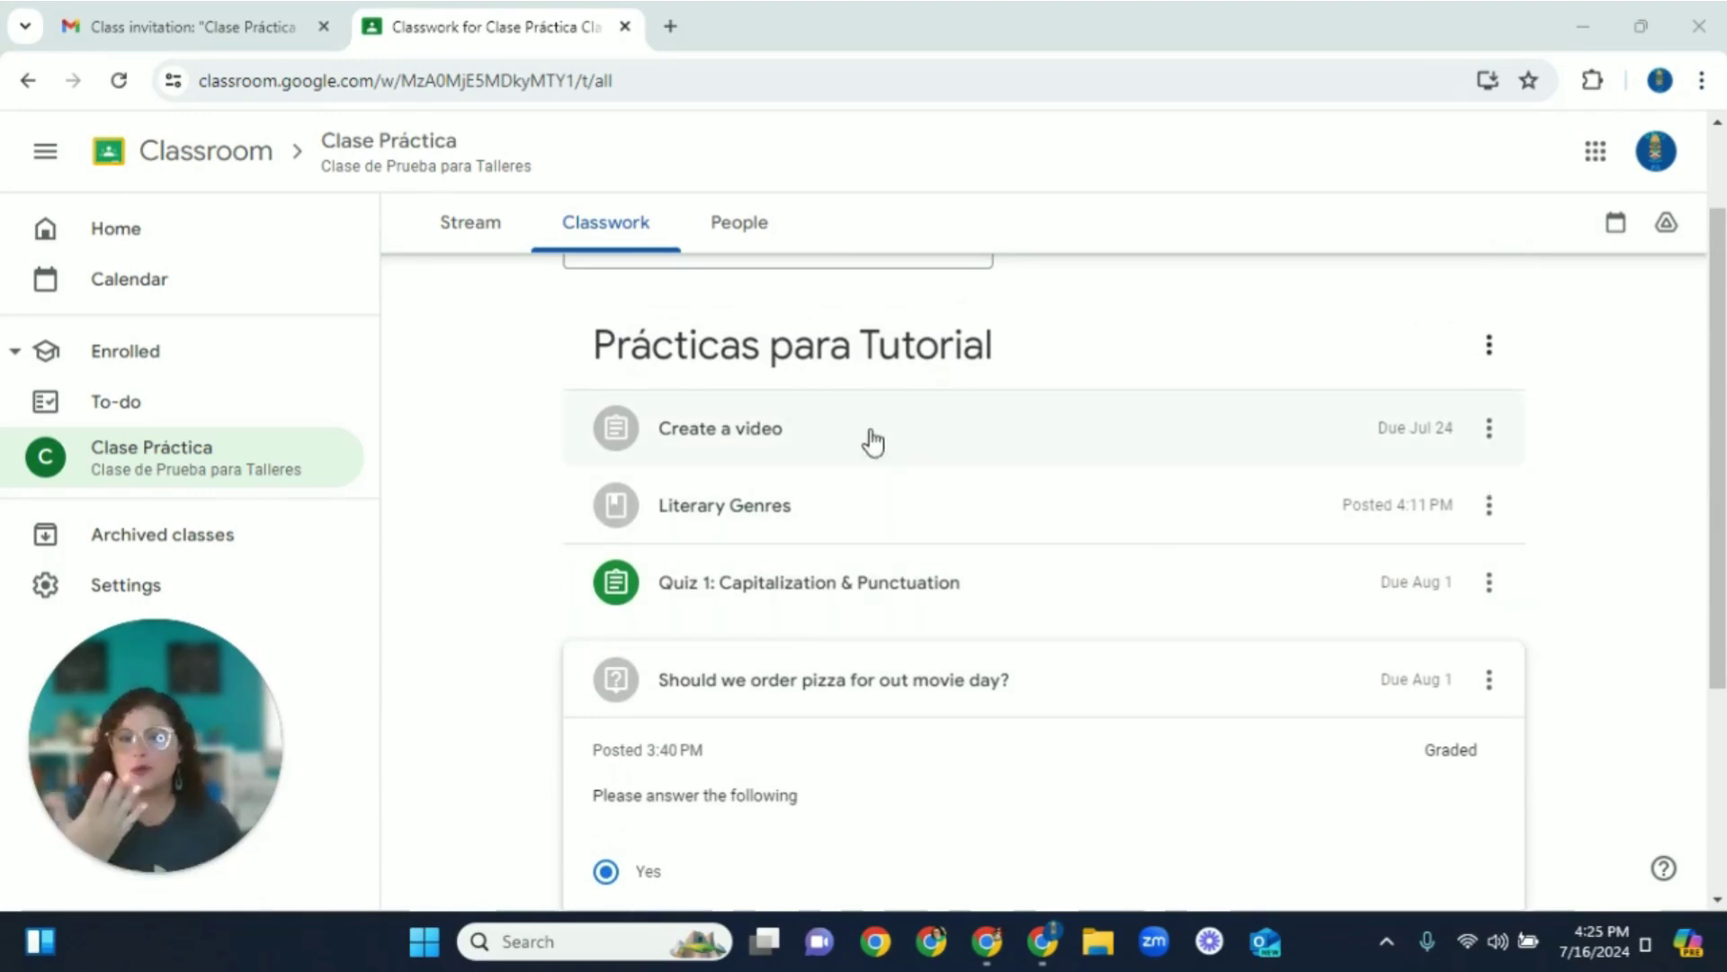
scroll(1022, 867, "up", 2)
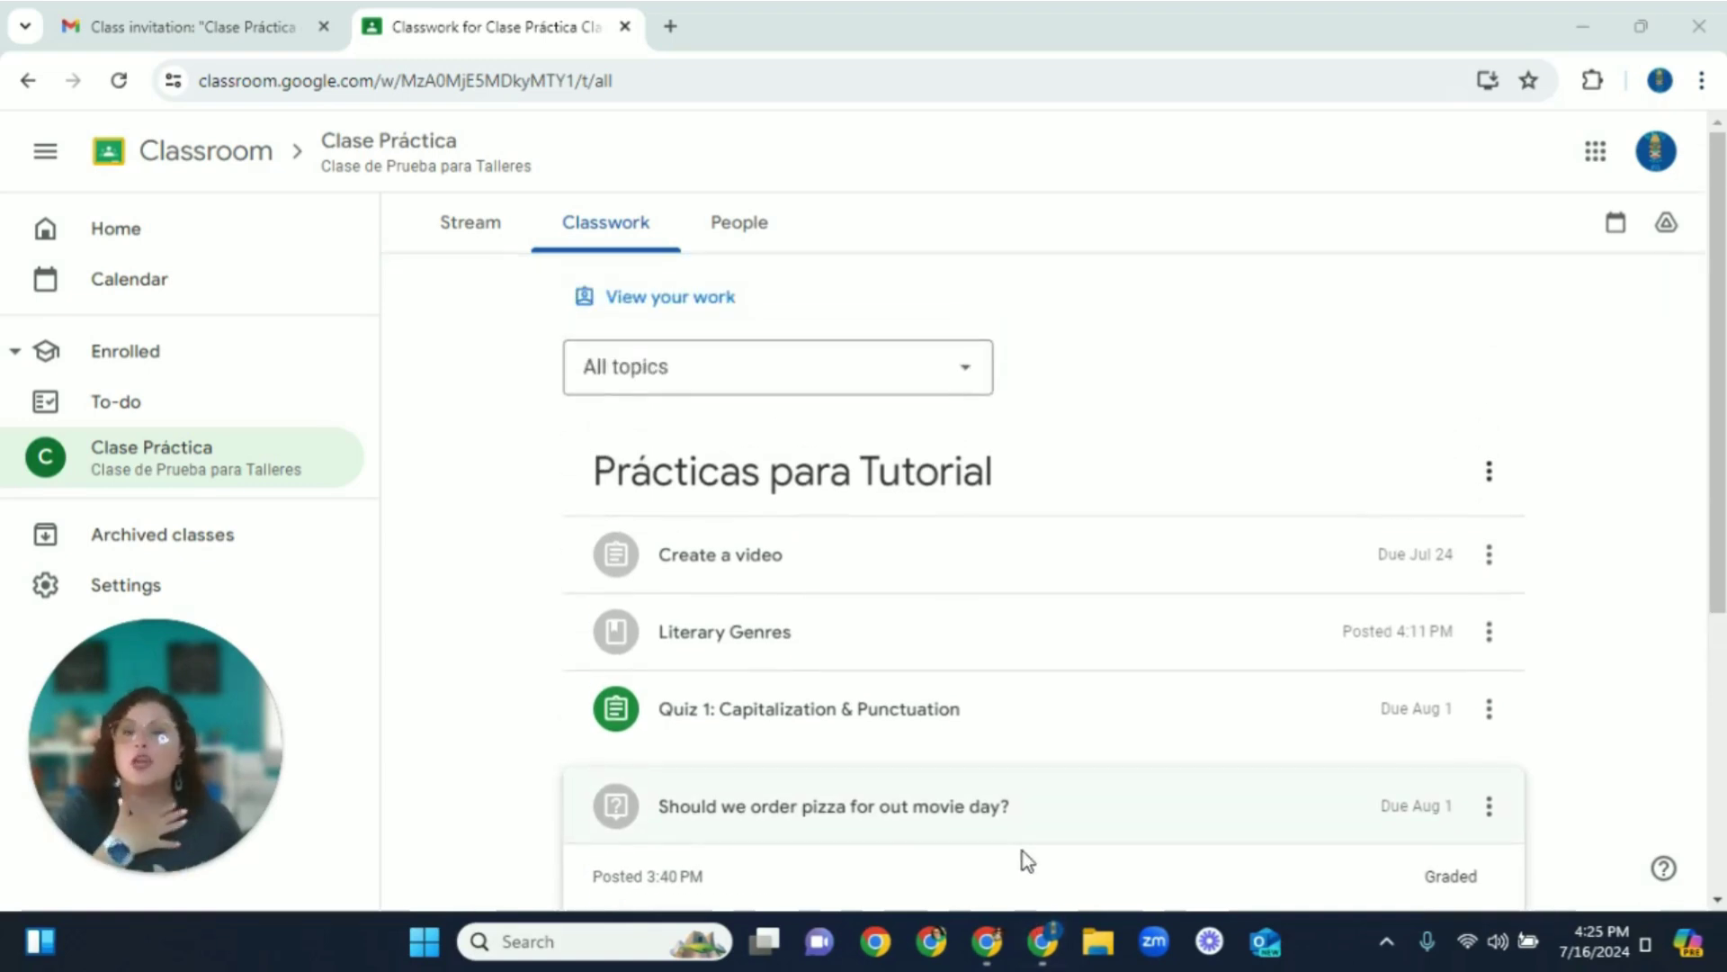
left_click(671, 299)
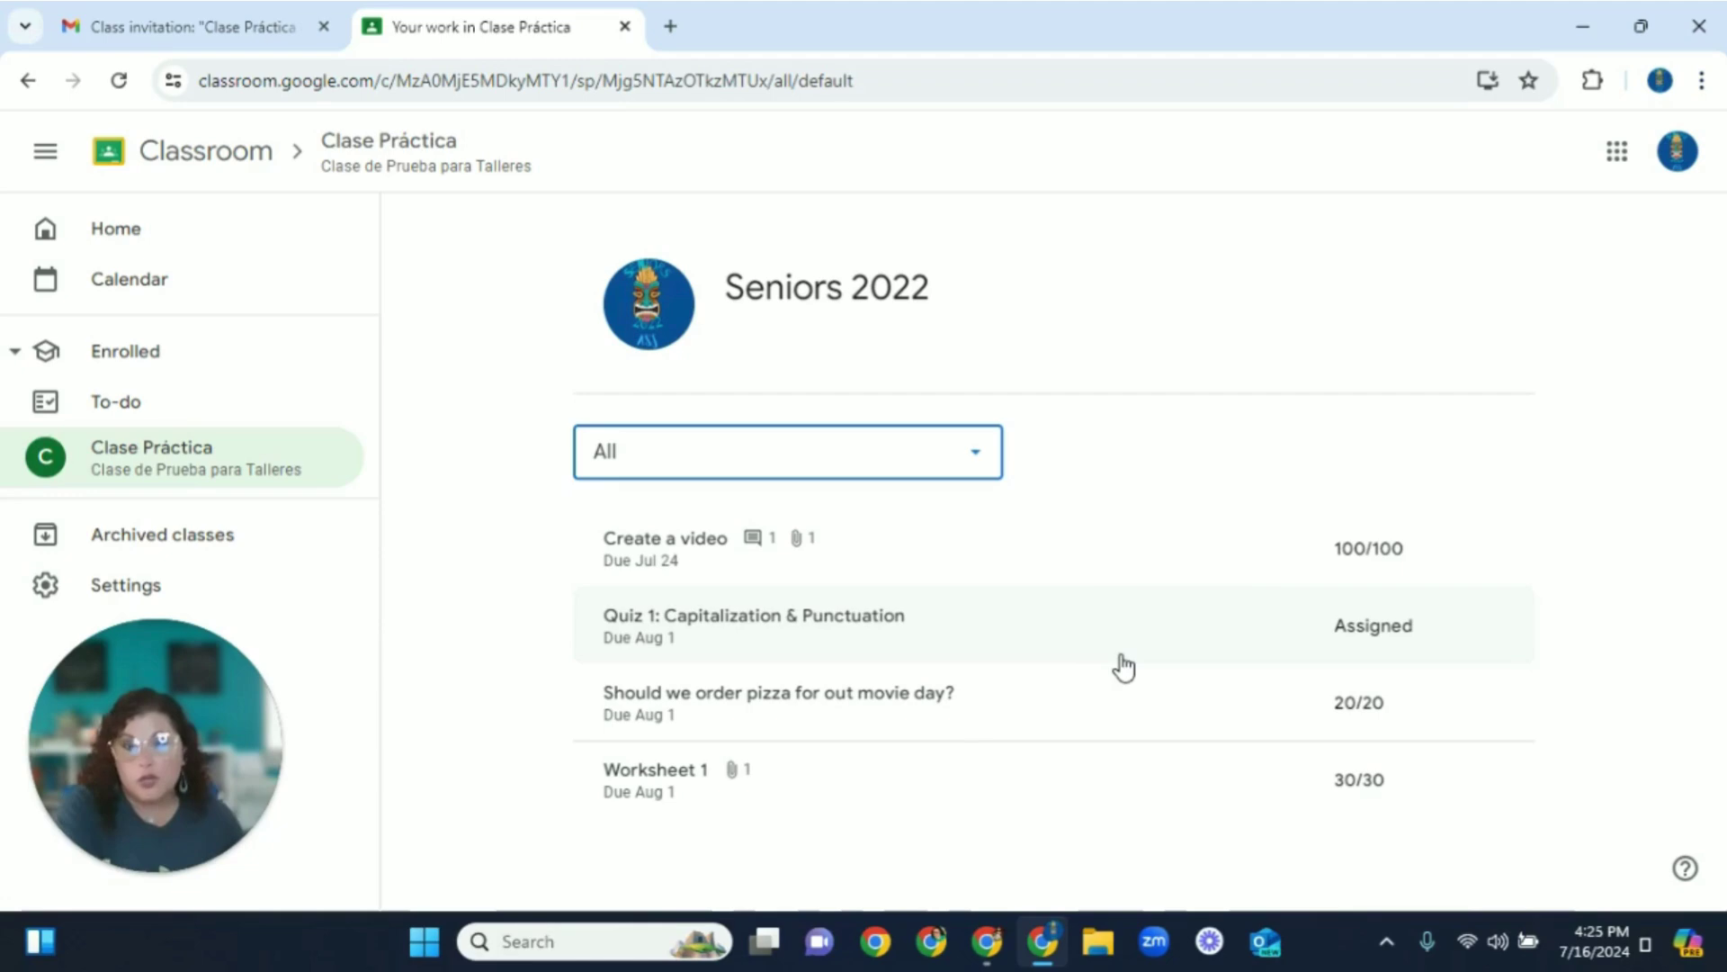
left_click_drag(95, 802, 134, 384)
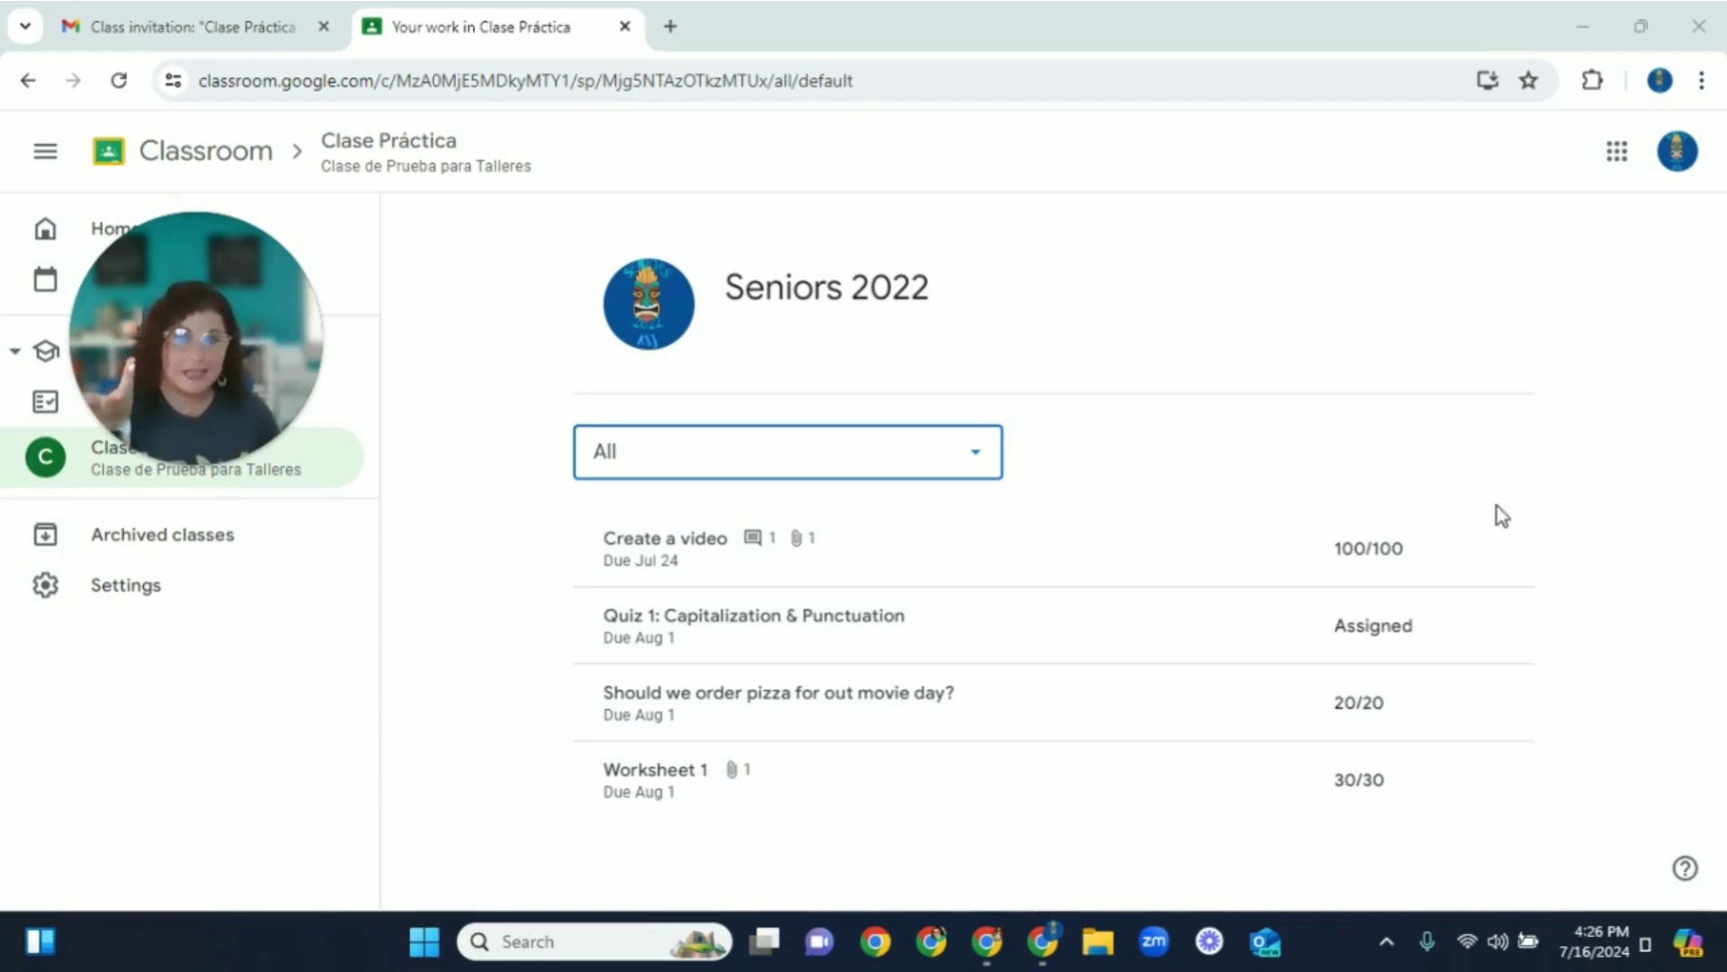
key("alt+Left")
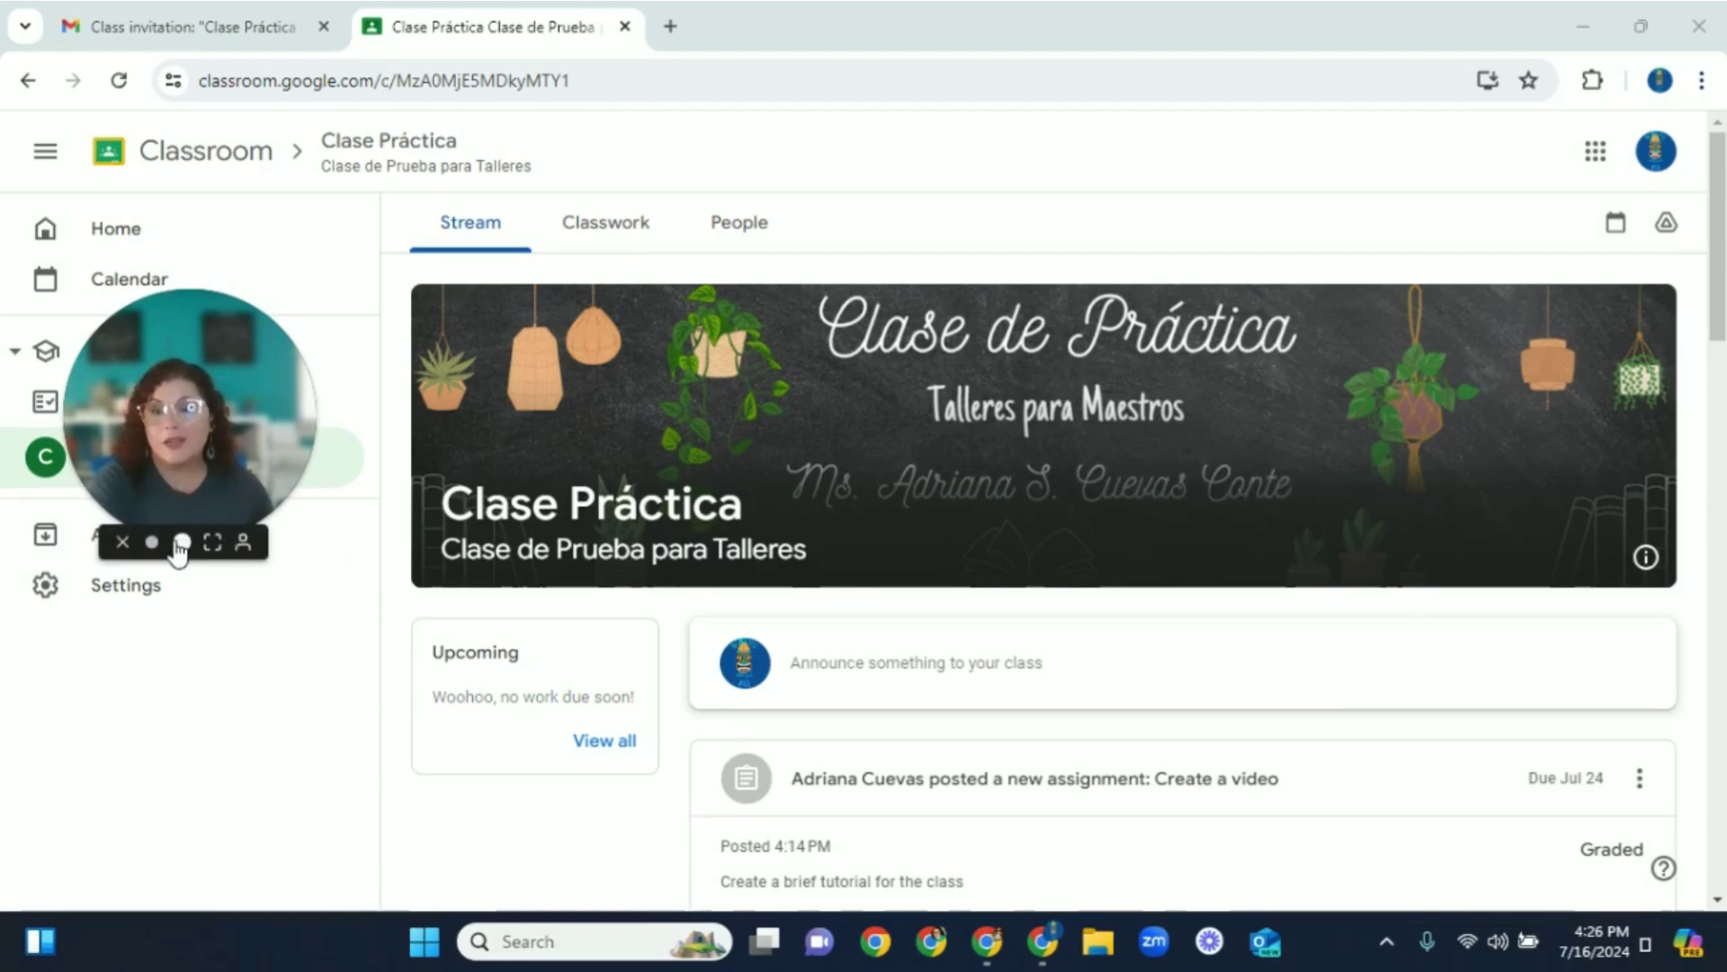
left_click(183, 542)
left_click_drag(338, 338, 905, 461)
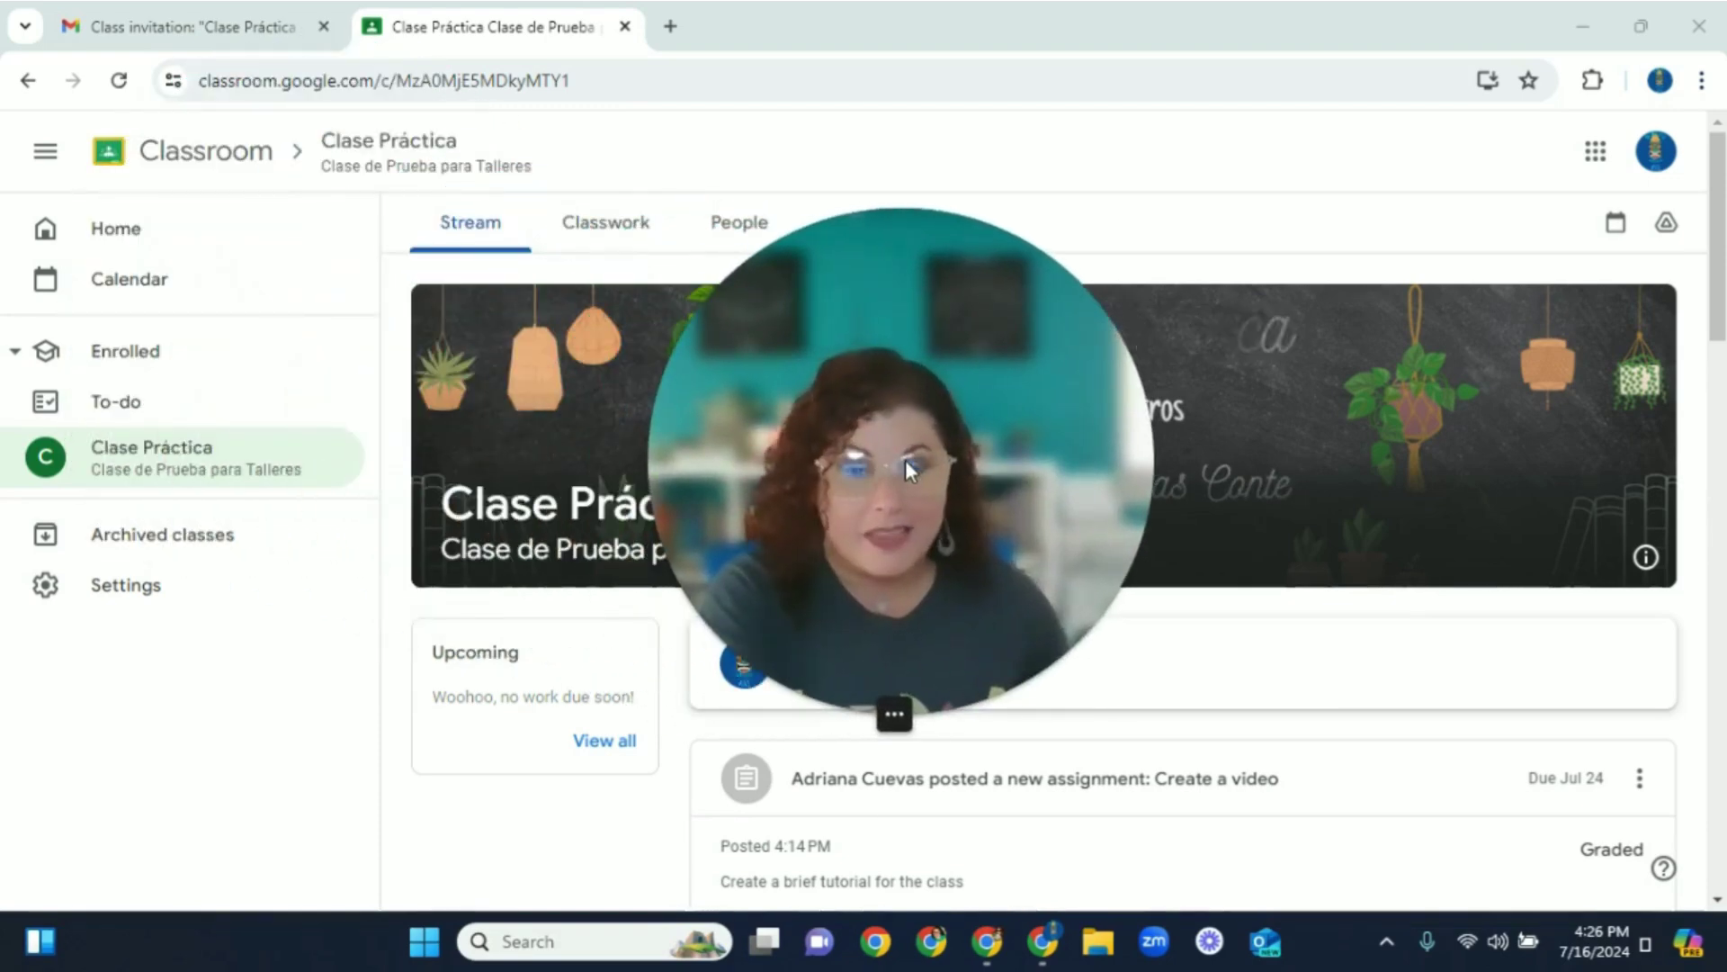